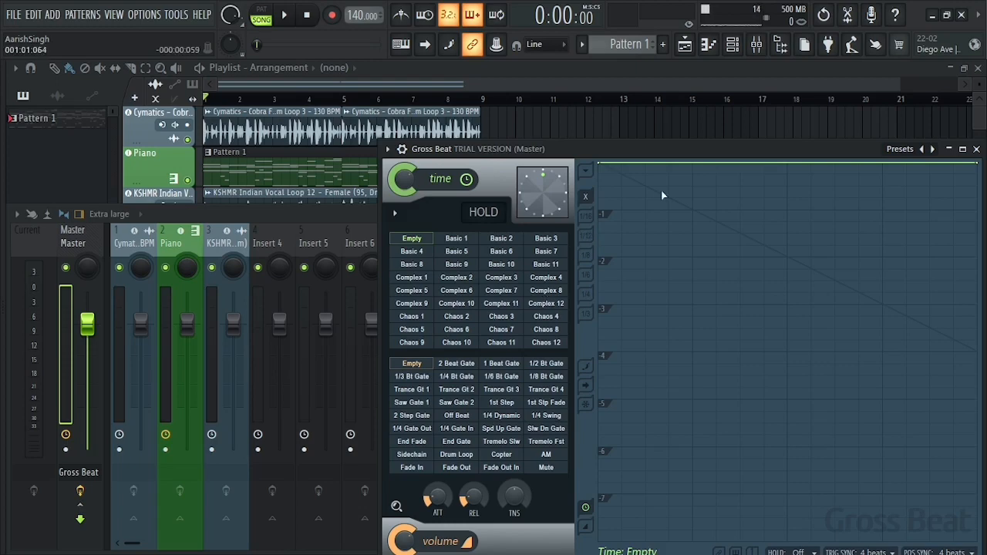
Solo the Piano track in the playlist and play its unprocessed pattern.
drag(712, 153, 646, 132)
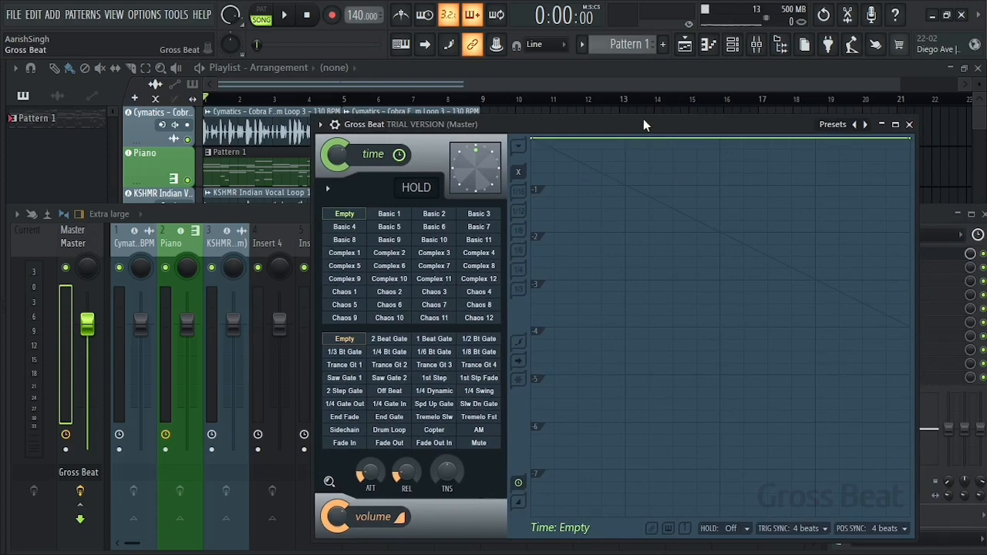
drag(644, 119, 641, 120)
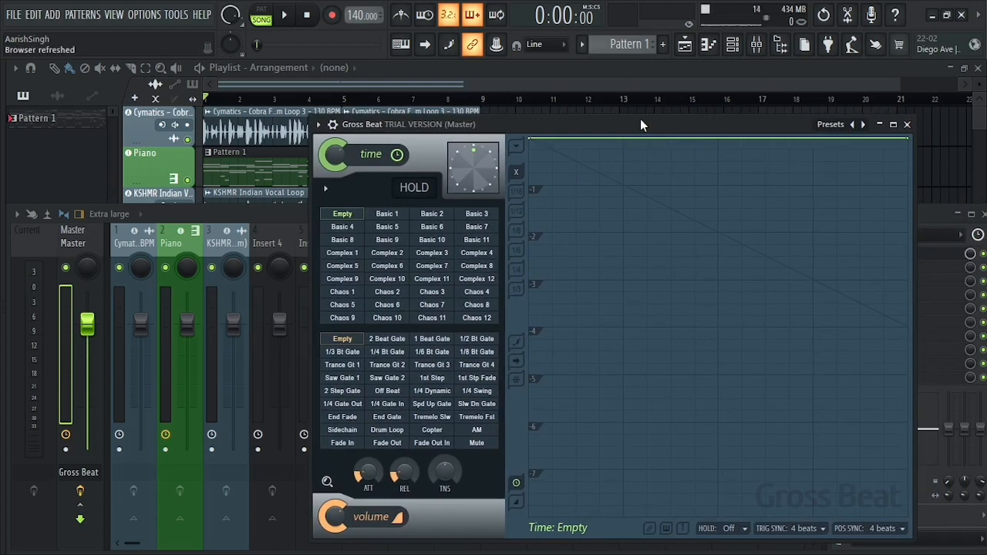
click(330, 86)
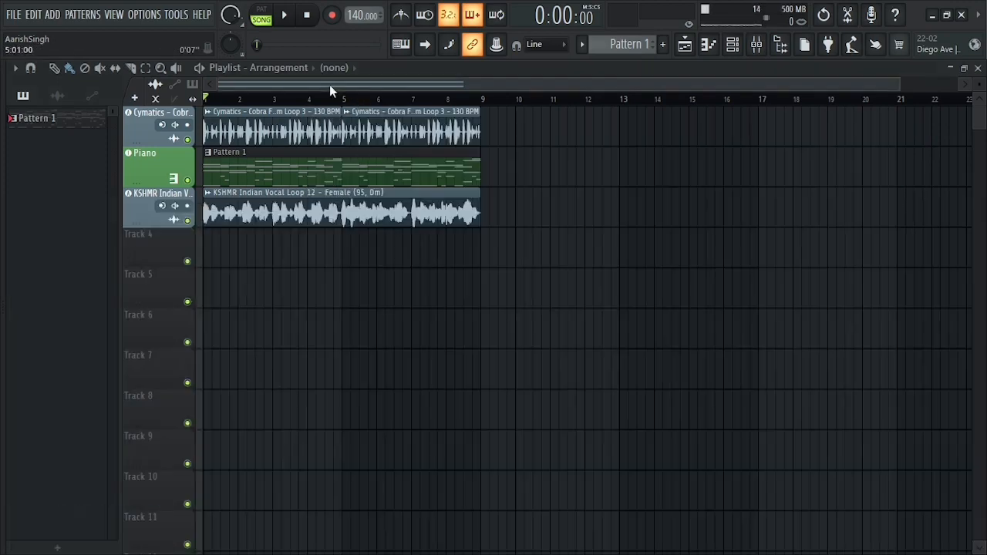
ctrl+click(187, 179)
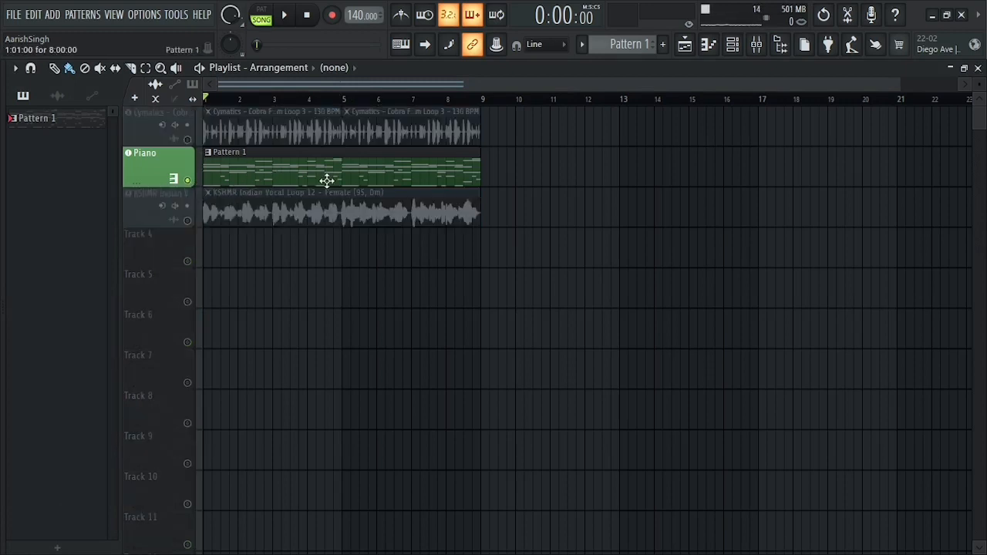
key(space)
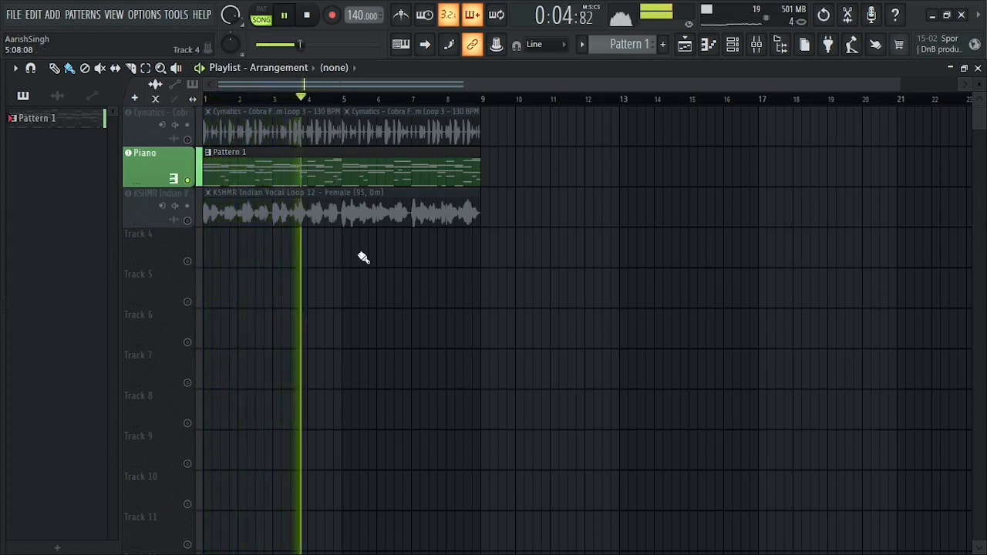
key(space)
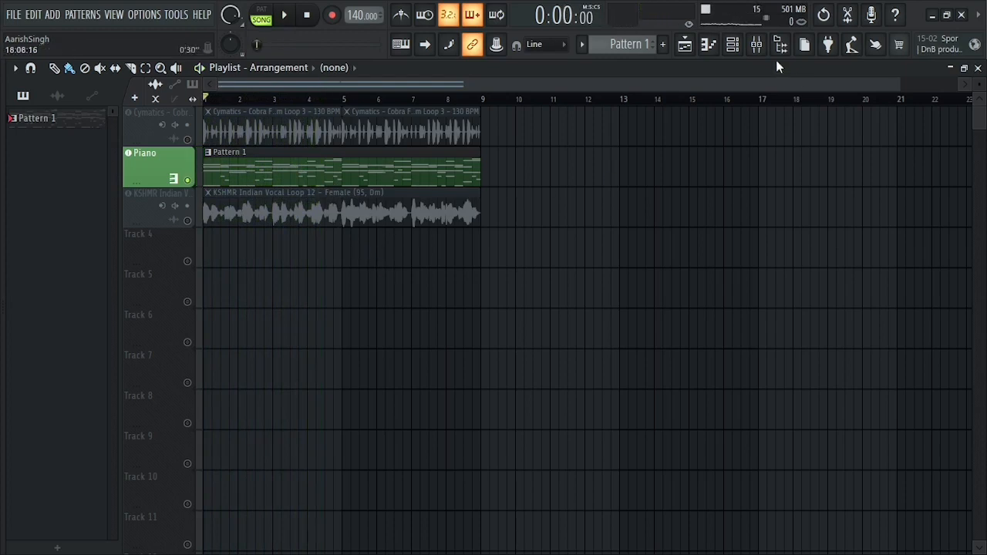
Show the mixer and open the Gross Beat effect on the Master track, placing its window clear for editing.
click(756, 44)
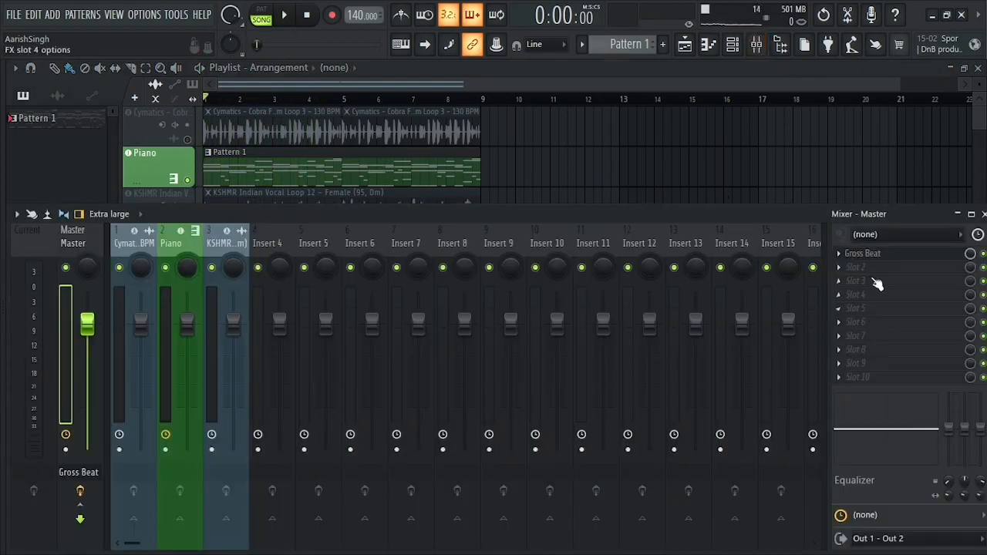
click(871, 254)
drag(614, 135, 584, 117)
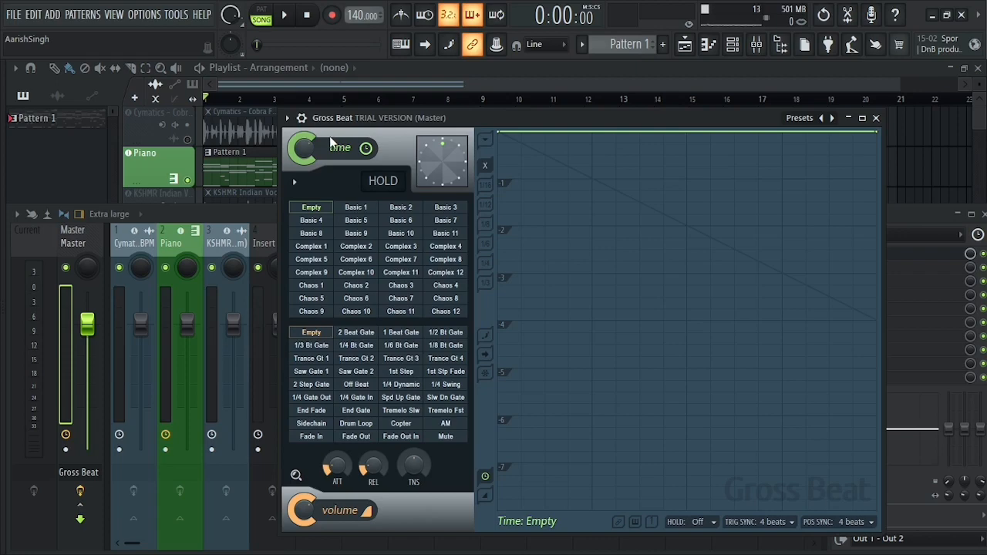
drag(523, 113, 520, 114)
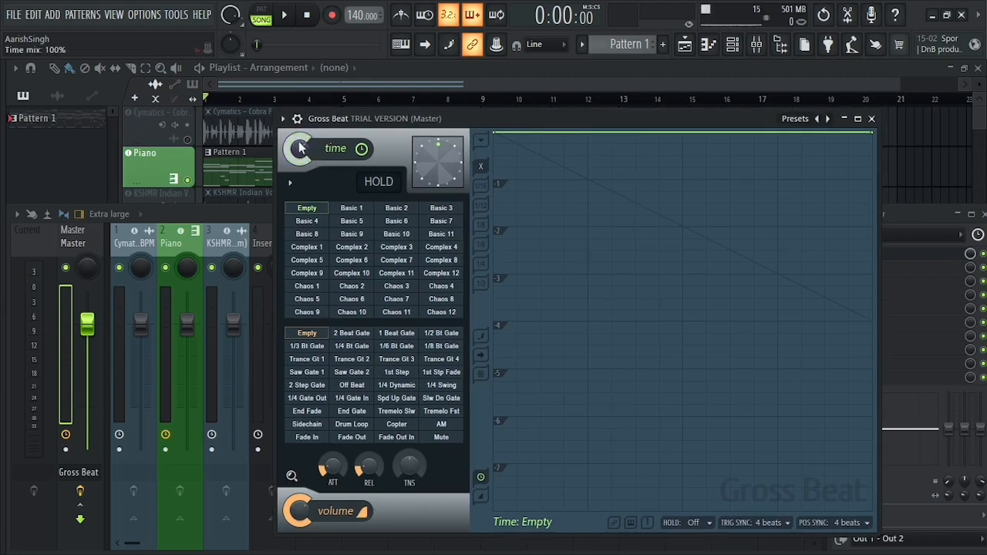
mouse_move(312, 150)
mouse_down()
mouse_move(312, 163)
mouse_move(311, 147)
mouse_up()
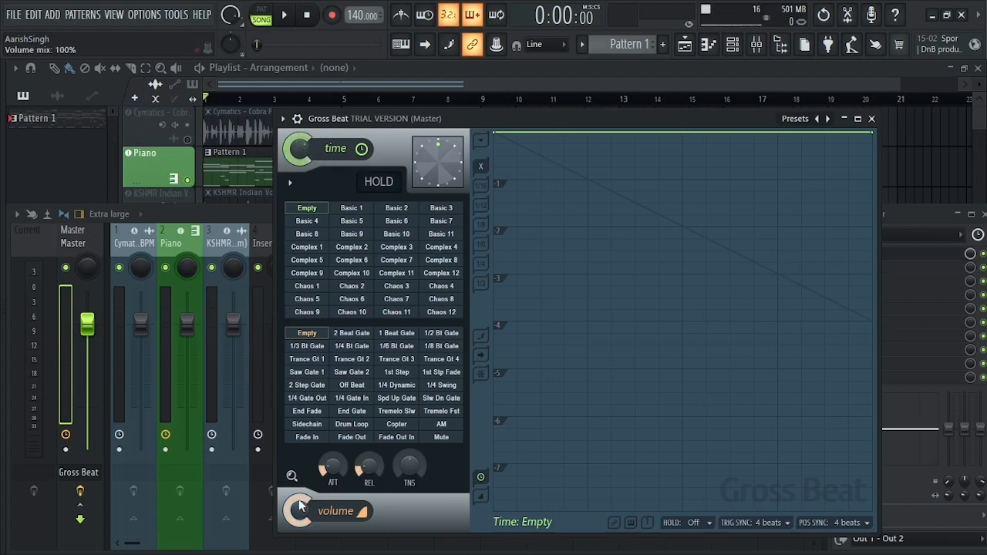
drag(301, 505, 301, 503)
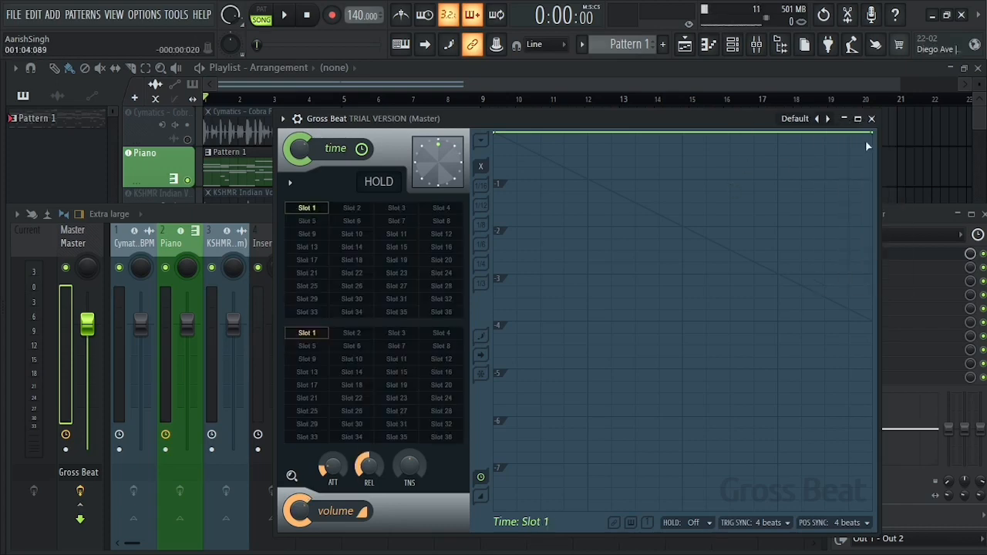
Change the end point of Gross Beat's time envelope to Smooth mode and play the piano.
right_click(871, 131)
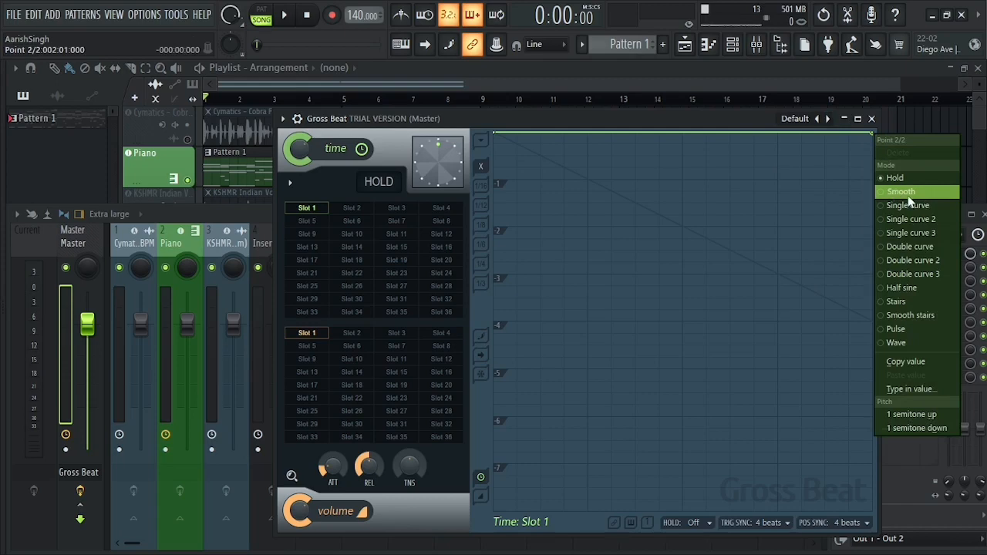
click(908, 195)
mouse_move(872, 140)
mouse_down()
mouse_move(863, 324)
mouse_move(869, 140)
mouse_up()
drag(768, 119, 785, 120)
key(space)
Lower the time envelope's end point to about the -1 line and play the piano through the falling curve.
key(space)
drag(885, 143, 889, 182)
key(space)
key(space)
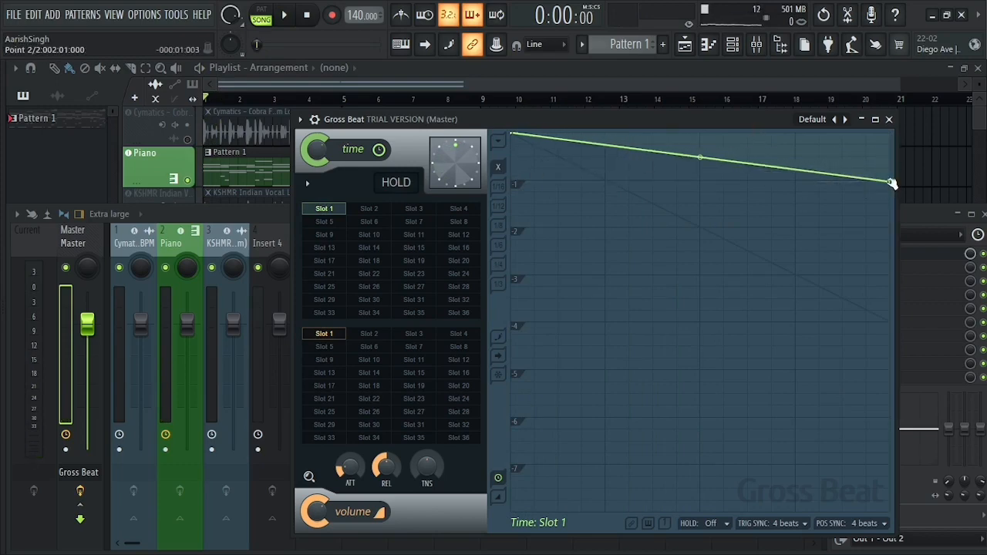
drag(891, 182, 891, 179)
key(space)
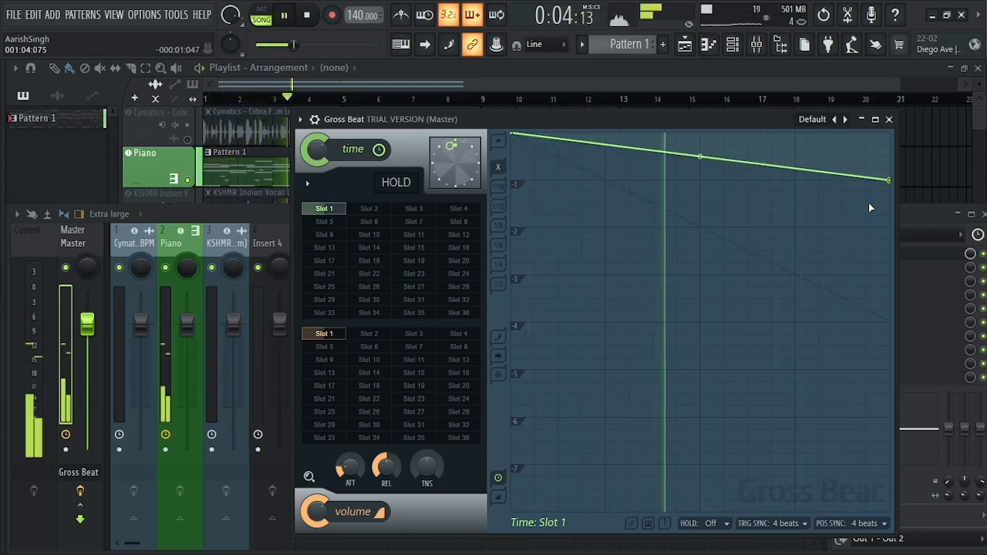
key(space)
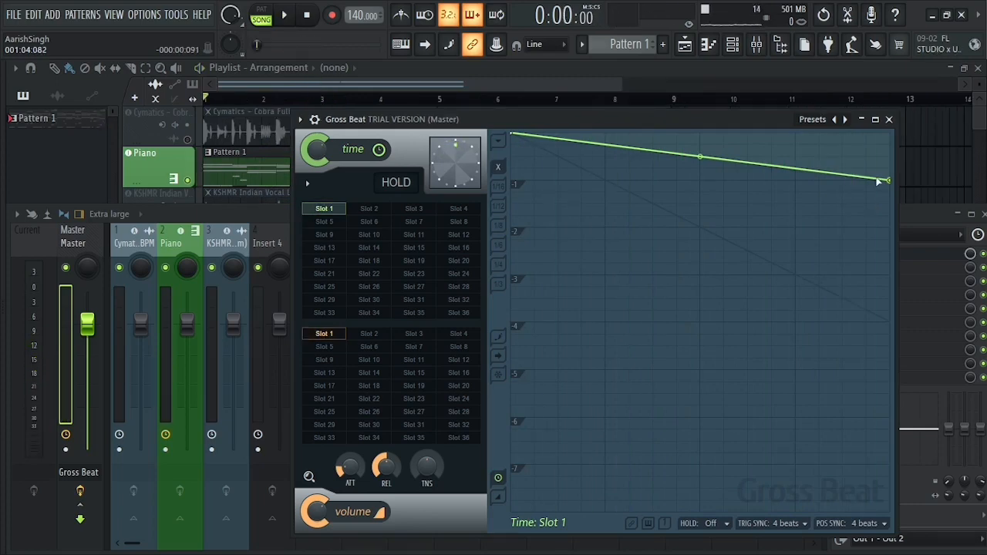
Reverse the slope by raising the end point to the top and lowering the start point to about -1, then play it.
drag(888, 181, 884, 122)
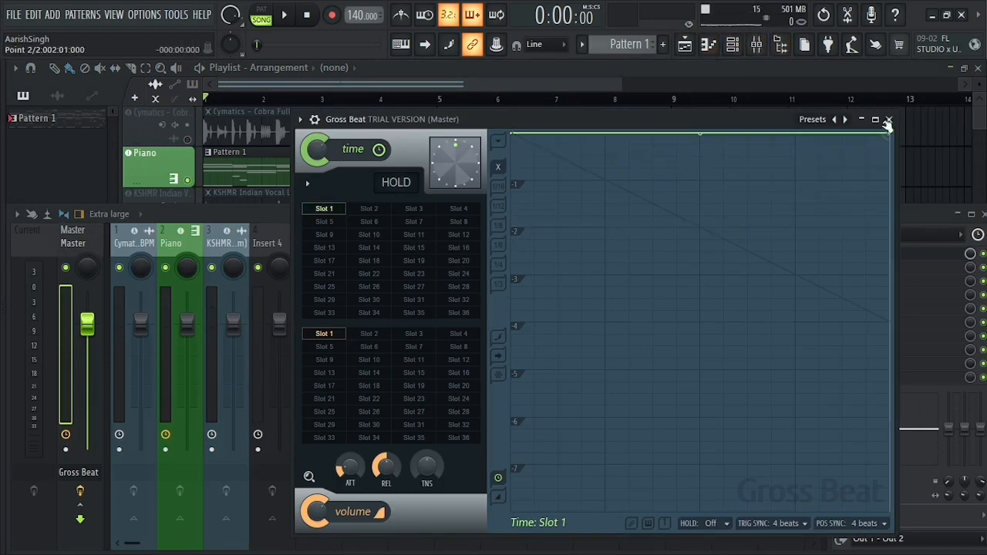
drag(515, 137, 515, 185)
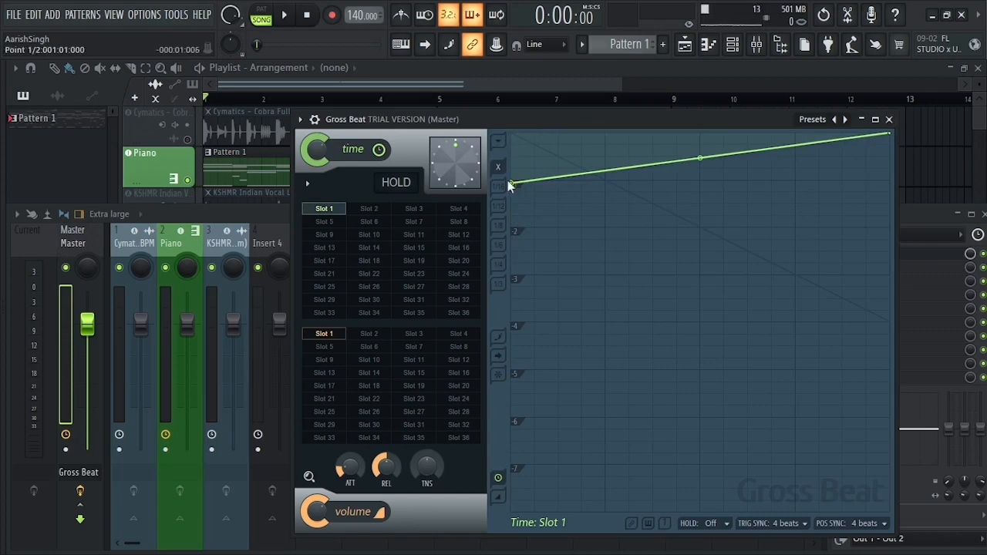
mouse_move(507, 180)
mouse_down()
mouse_move(515, 133)
mouse_move(514, 182)
mouse_up()
key(space)
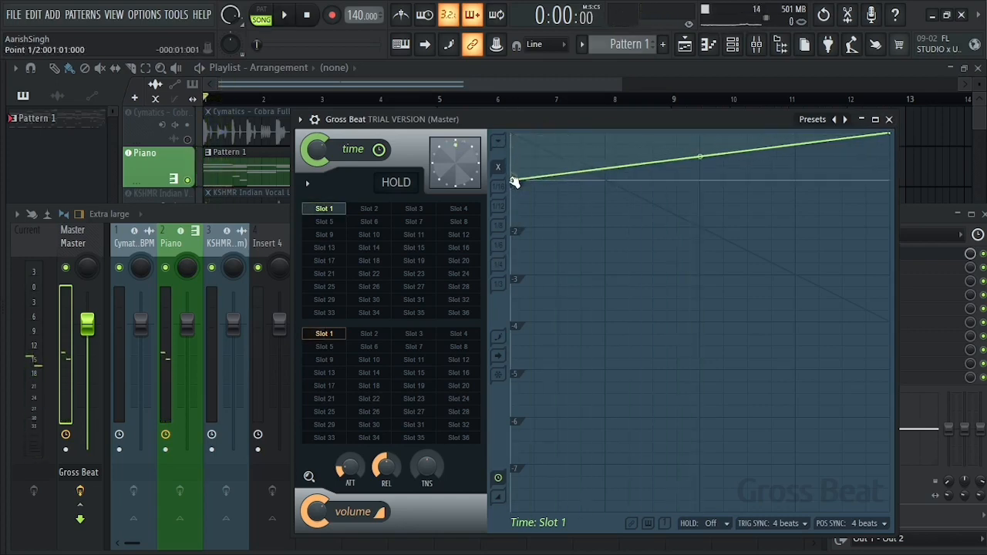
key(space)
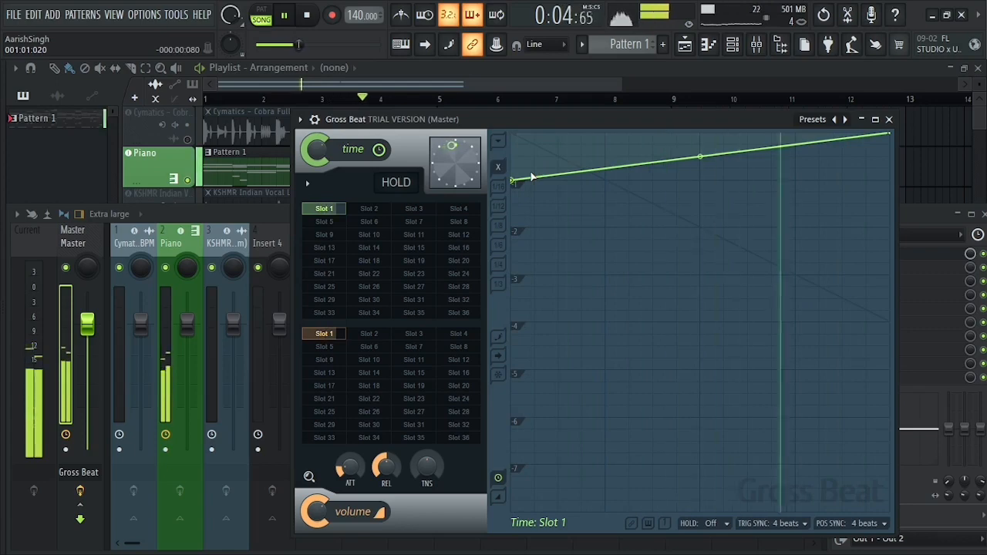
key(space)
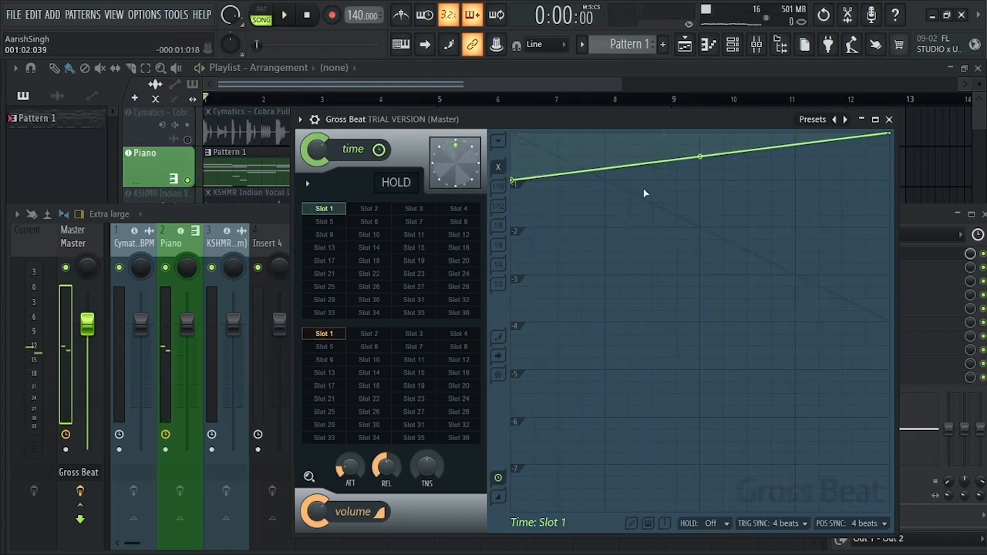
Lower the time envelope's start point to about the -2 line and play the steeper rising curve.
drag(515, 181, 510, 235)
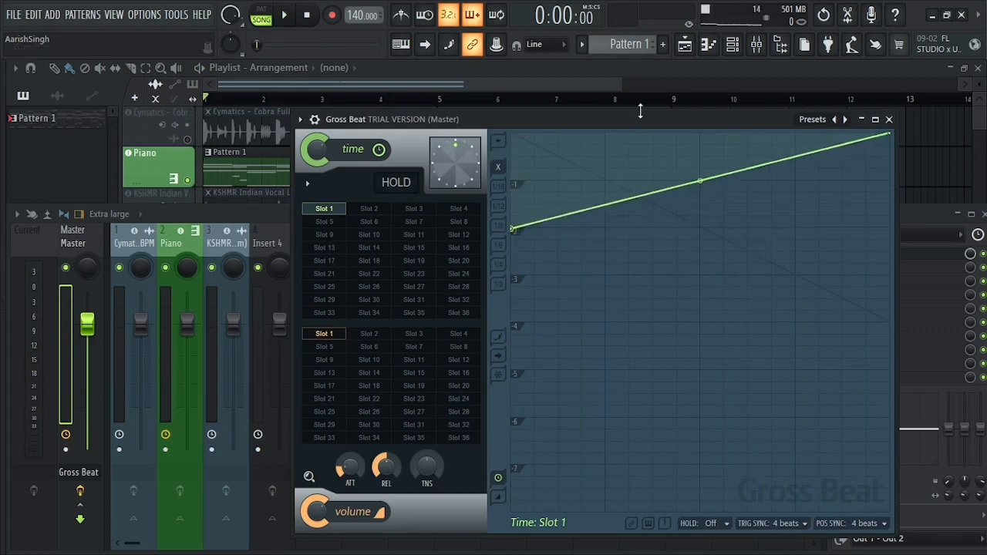
key(space)
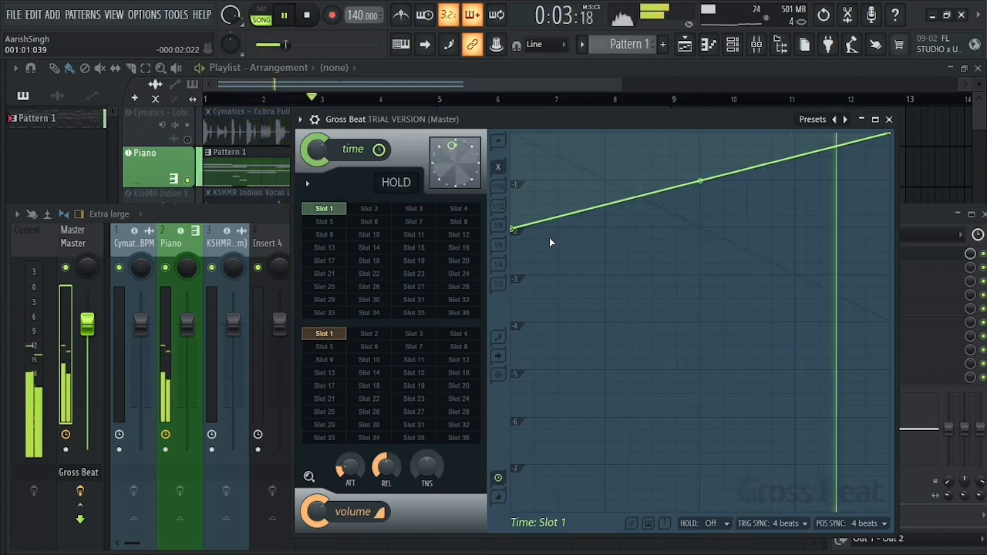
key(space)
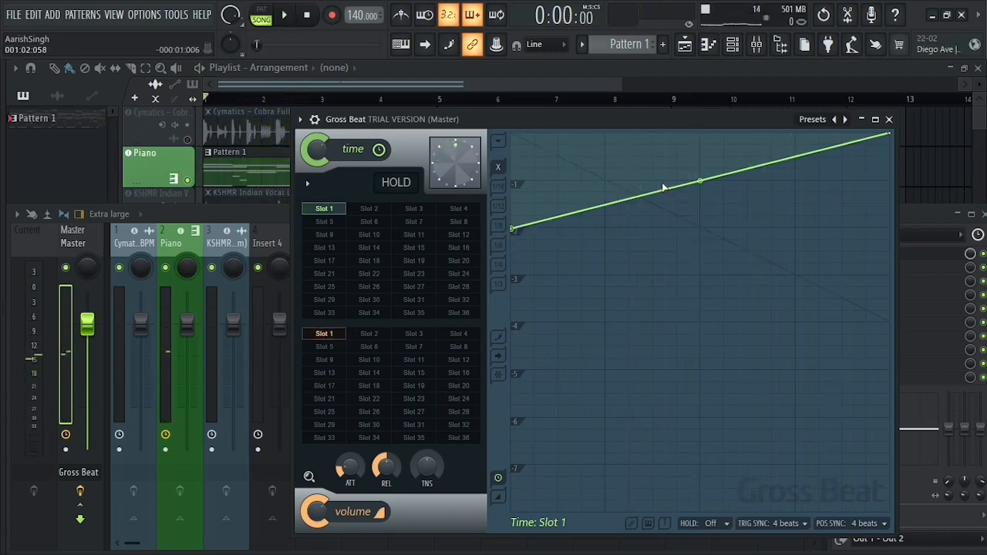
Add envelope points at beats 2, 3 and 4, with beat 3 at the top and beat 4 dipping slightly, and play the curve.
drag(611, 182, 609, 163)
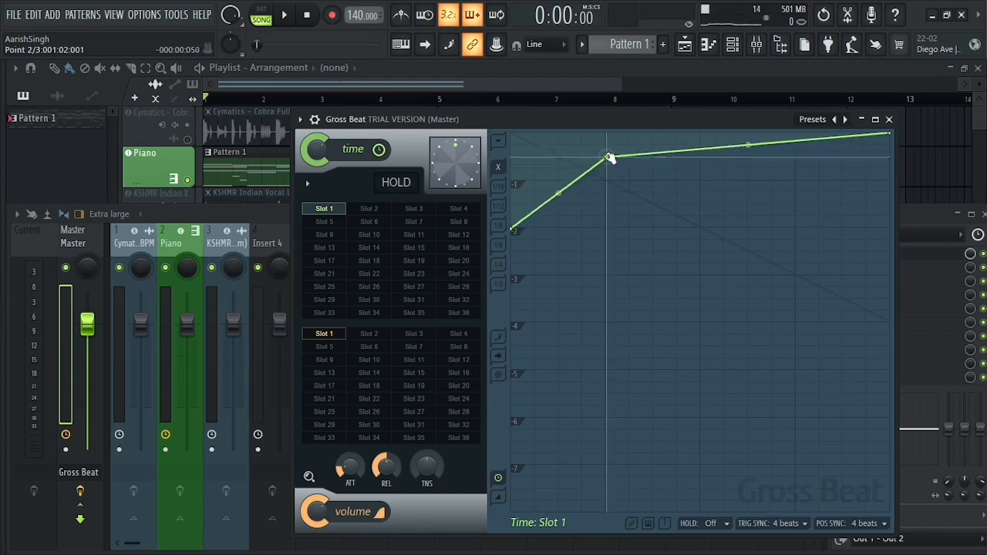
drag(705, 191, 702, 135)
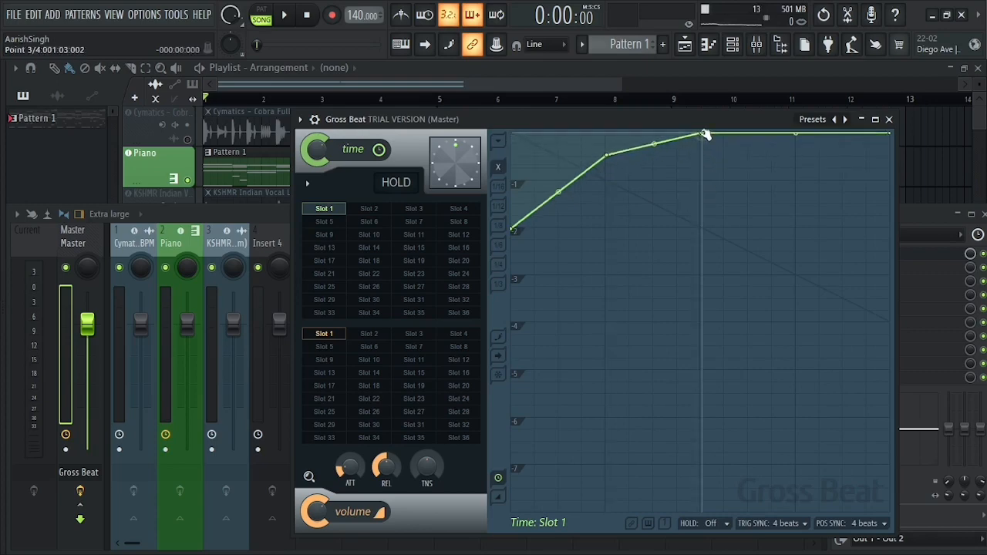
drag(791, 137, 796, 164)
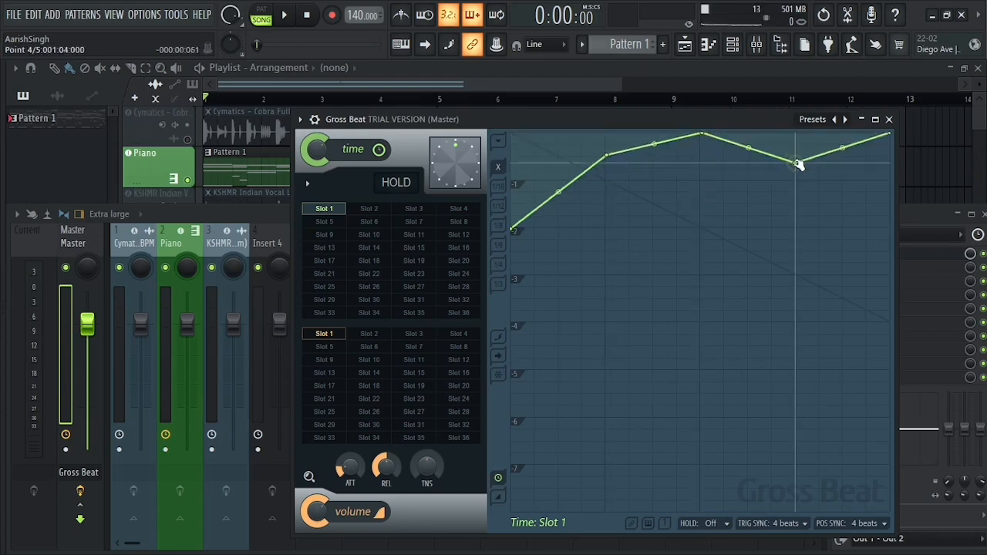
key(space)
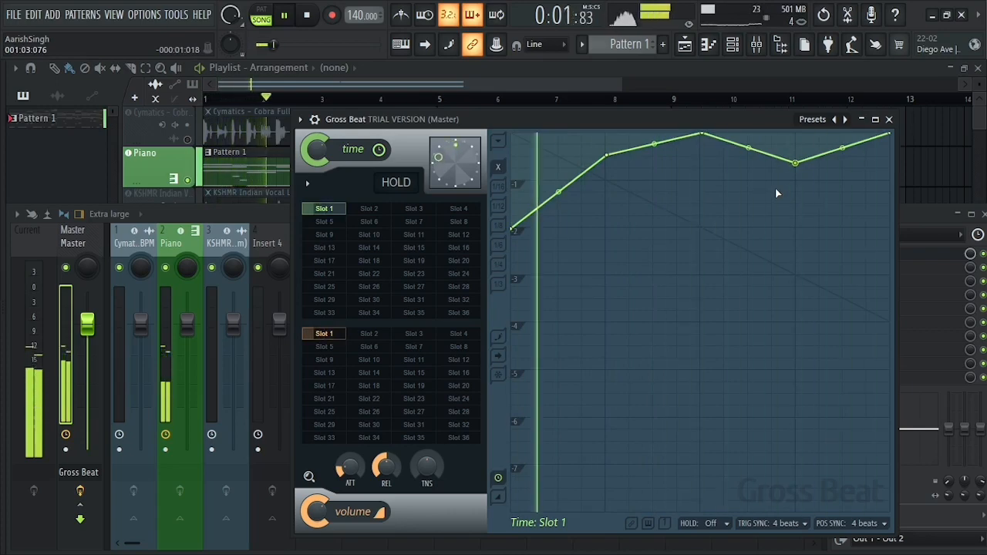
key(space)
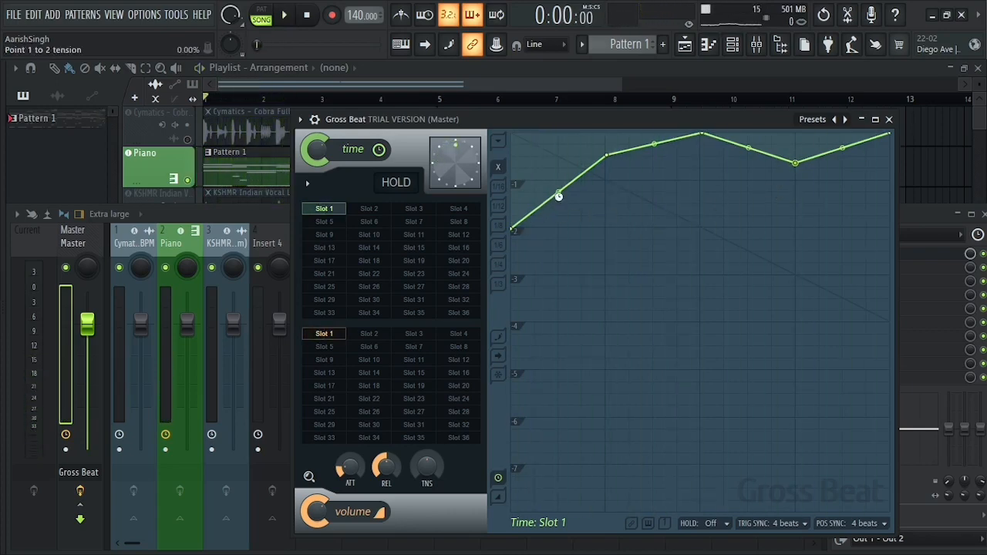
Flatten the time envelope by deleting the points at beats 2 and 4 and raising the start point to the top.
key(ctrl+z)
key(ctrl+z)
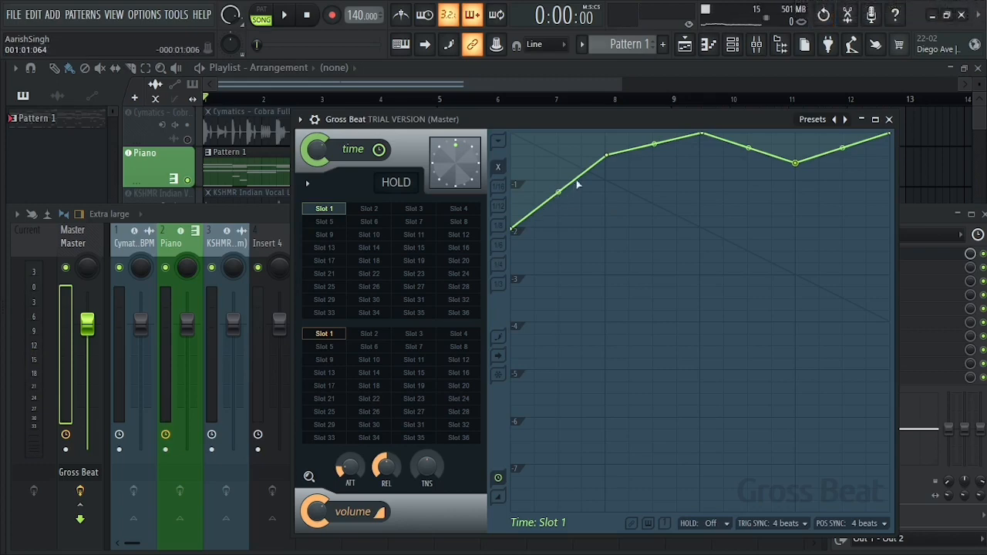
right_click(606, 155)
click(623, 175)
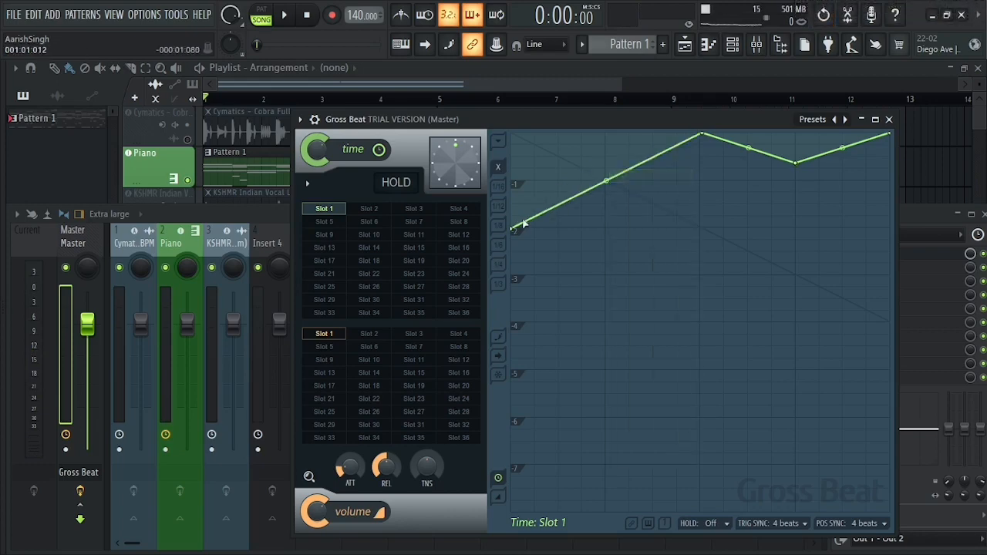
drag(517, 221, 518, 128)
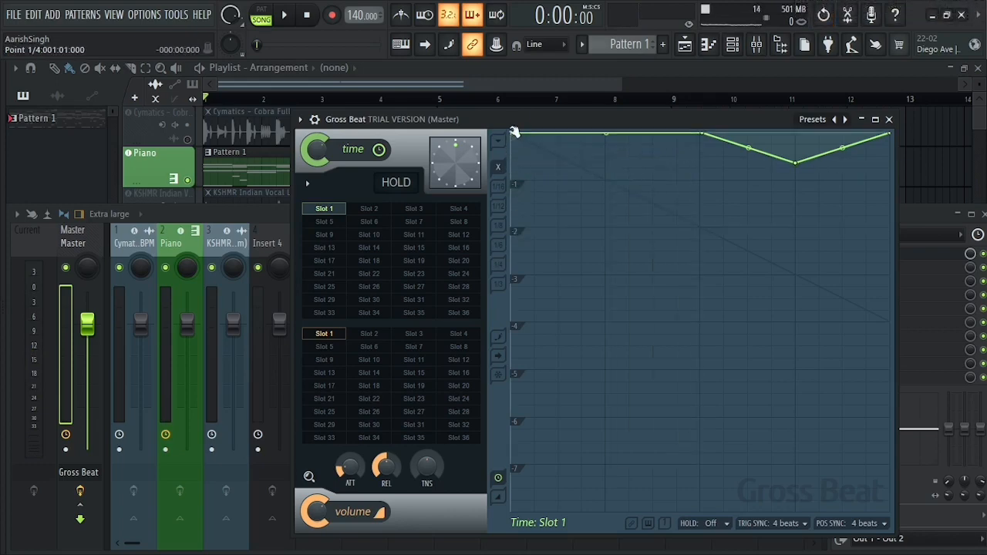
right_click(802, 166)
click(836, 183)
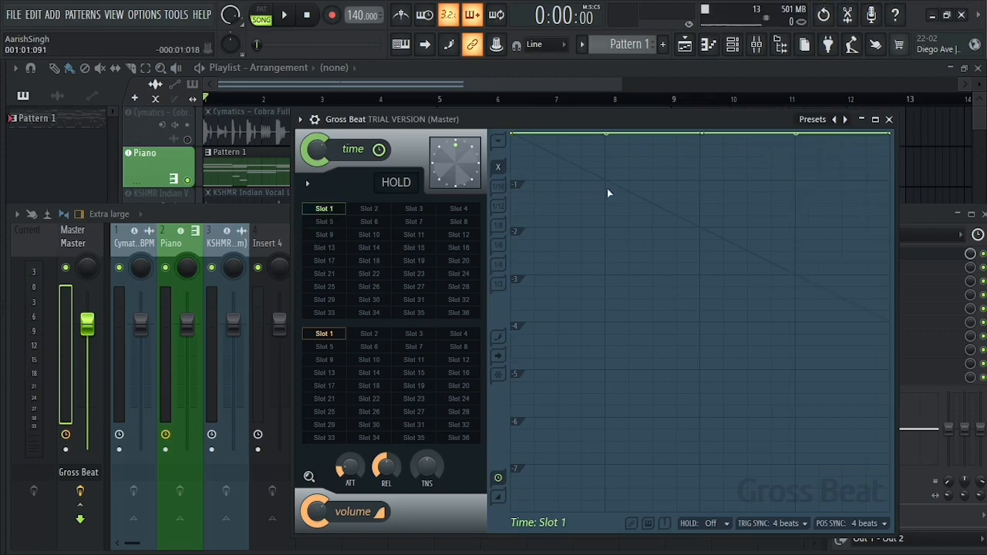
right_click(703, 135)
click(702, 136)
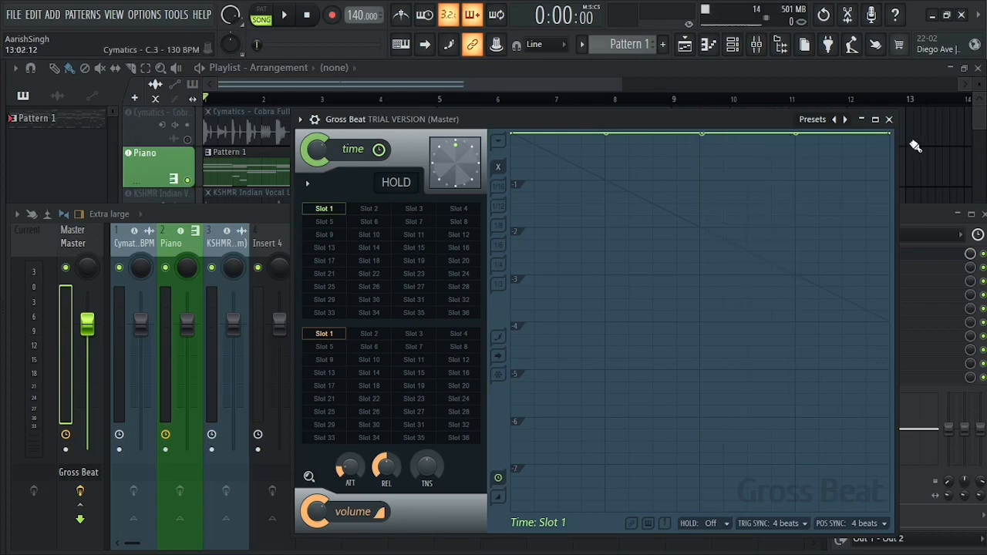
Lower the time envelope's end point to about -1 so only the second half slopes down, and play it.
drag(891, 134, 892, 178)
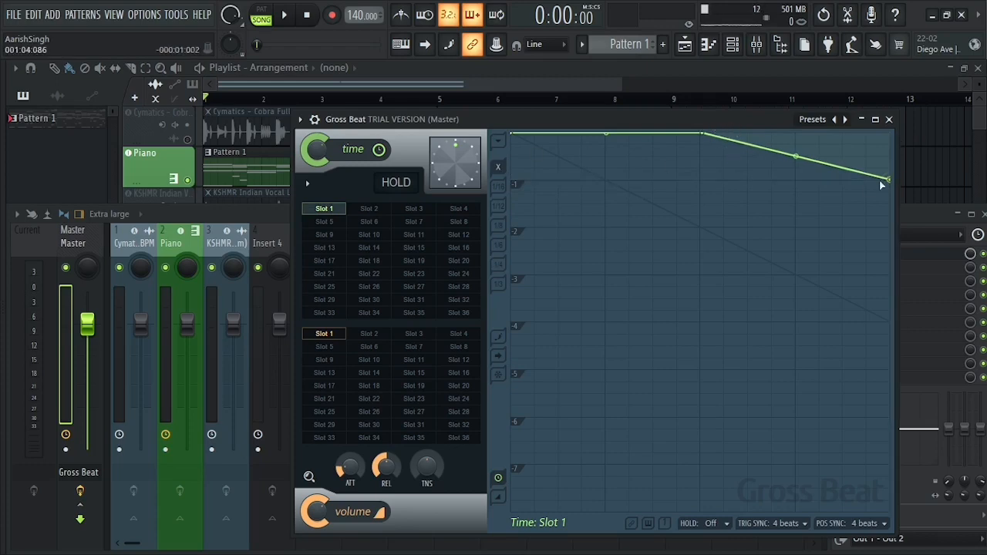
key(space)
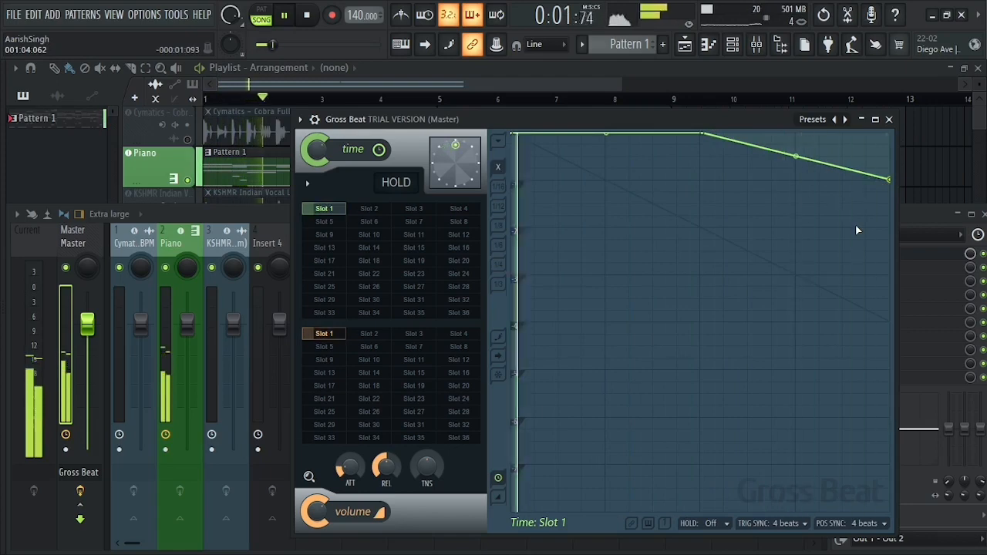
Bend the time envelope's final slope into a convex curve with about 26% tension and play it.
key(space)
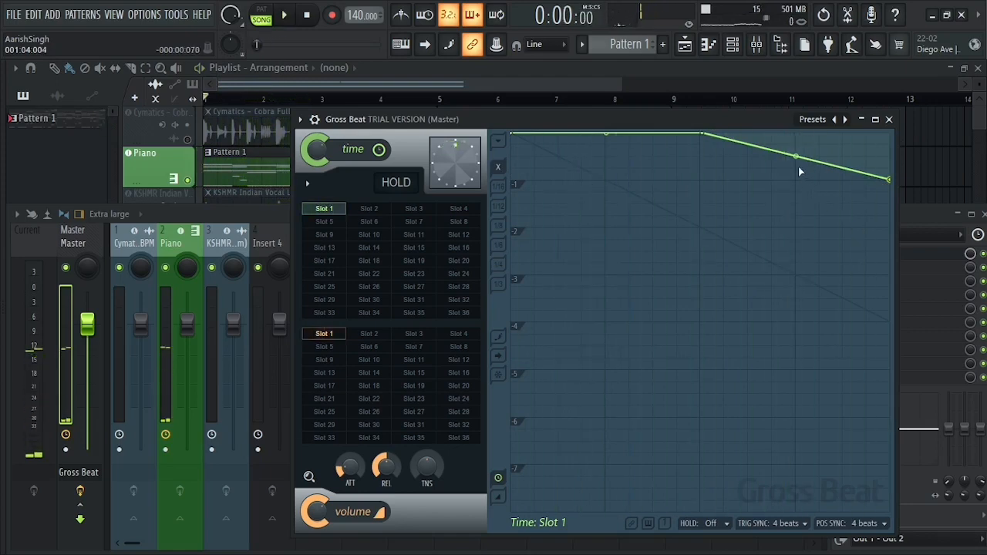
drag(798, 166, 798, 138)
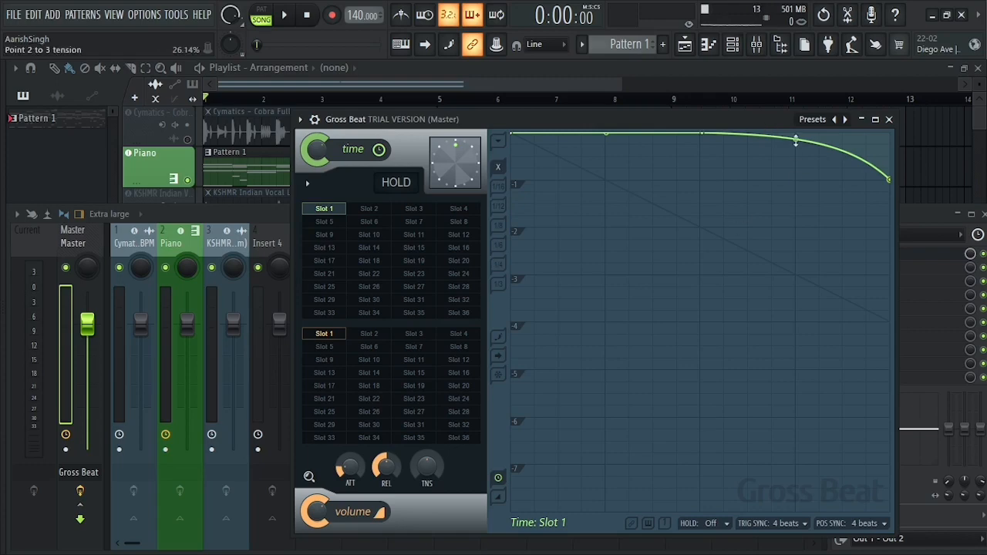
drag(796, 140, 795, 137)
key(space)
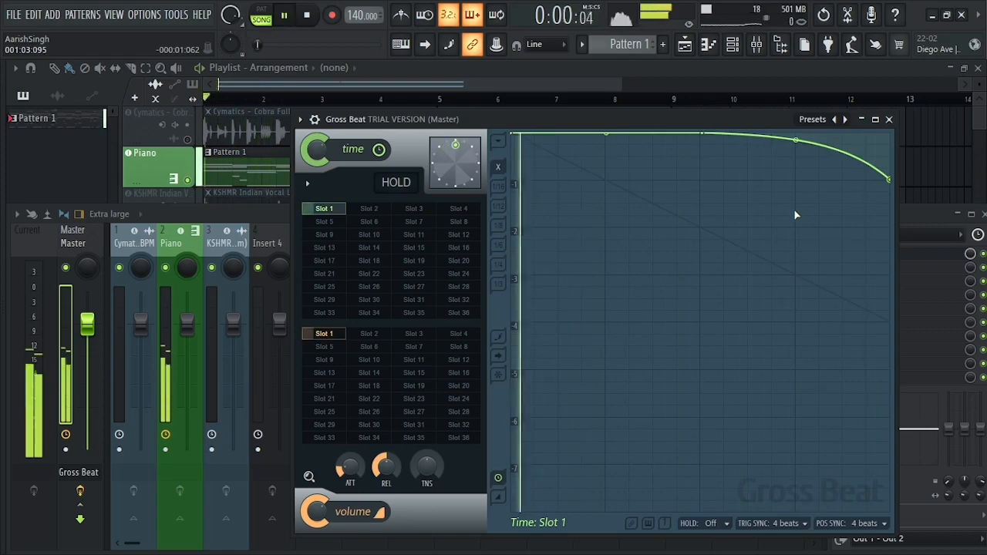
key(space)
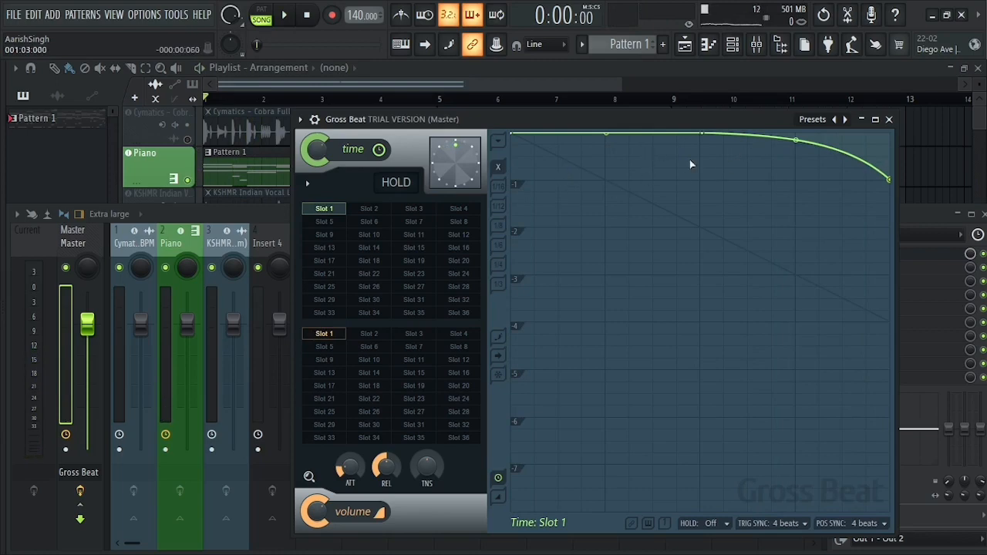
Add shallow curved dips to the time envelope ending at beats 2 and 3, each returning straight to the top, and play it.
click(605, 143)
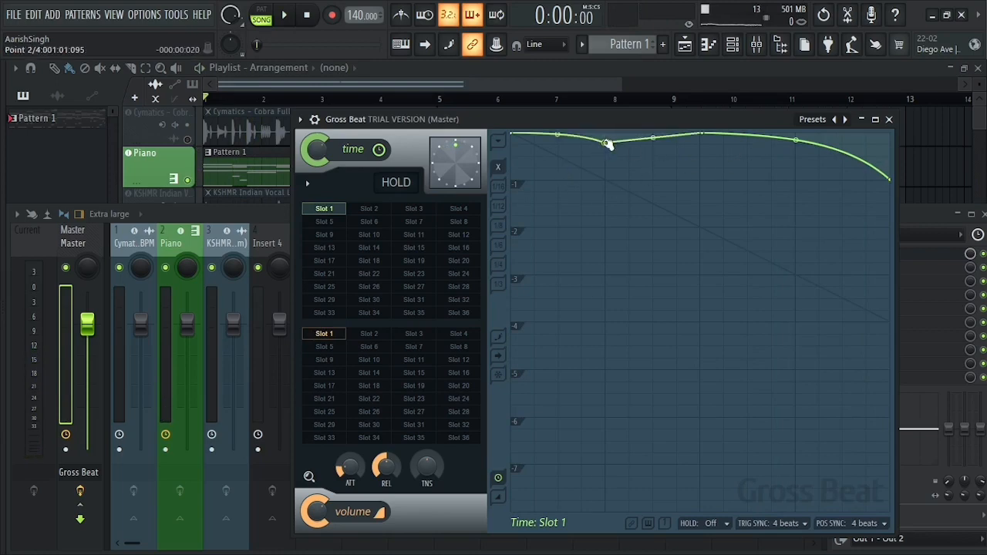
right_click(606, 143)
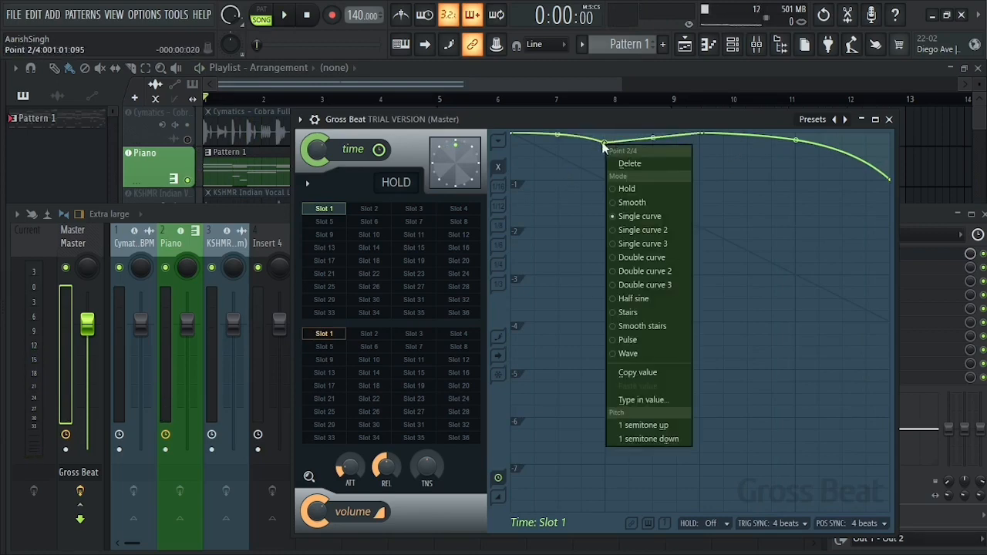
click(607, 137)
drag(609, 137, 605, 125)
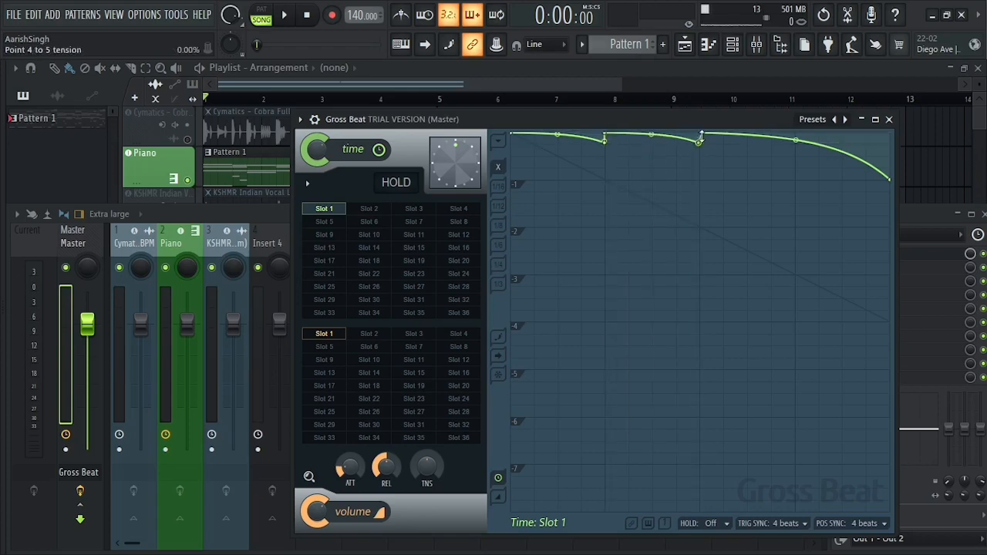
drag(702, 140, 704, 131)
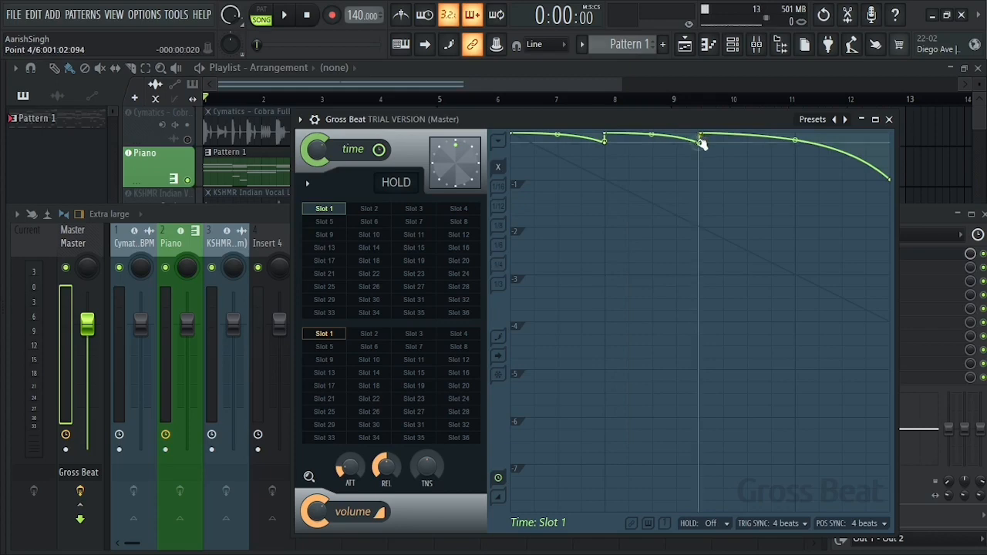
key(space)
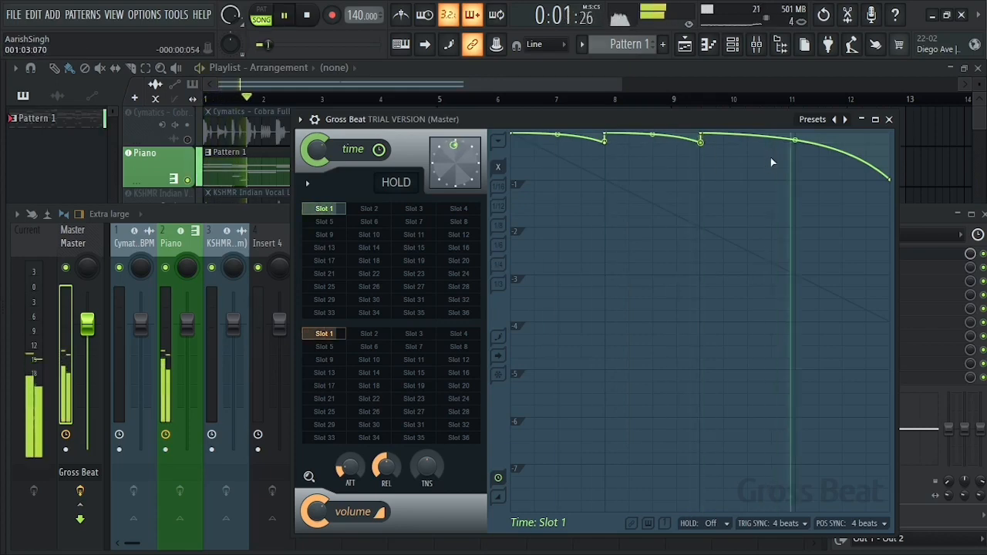
key(space)
Add a top-line point at beat 4 so the time envelope curves down only in the last beat, and play the melody.
right_click(797, 135)
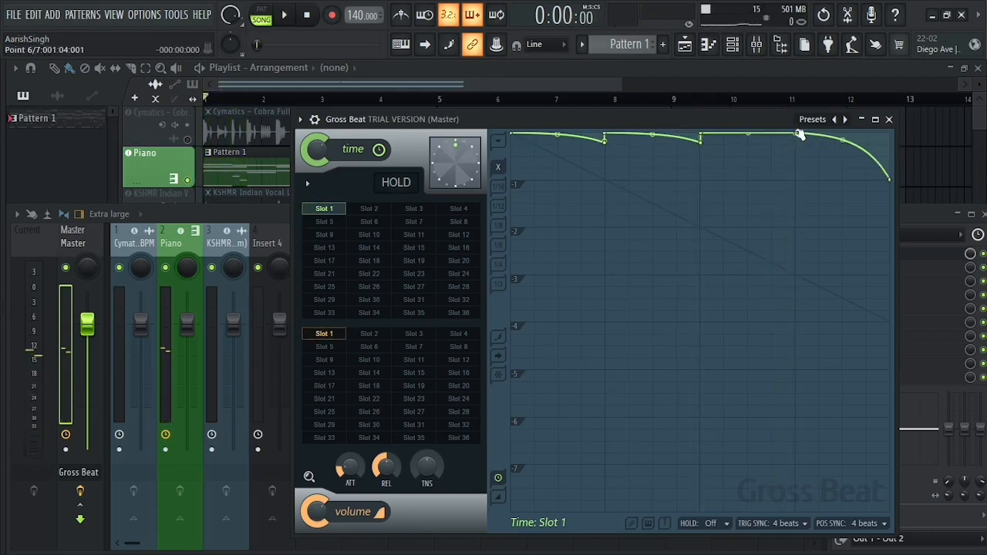
key(space)
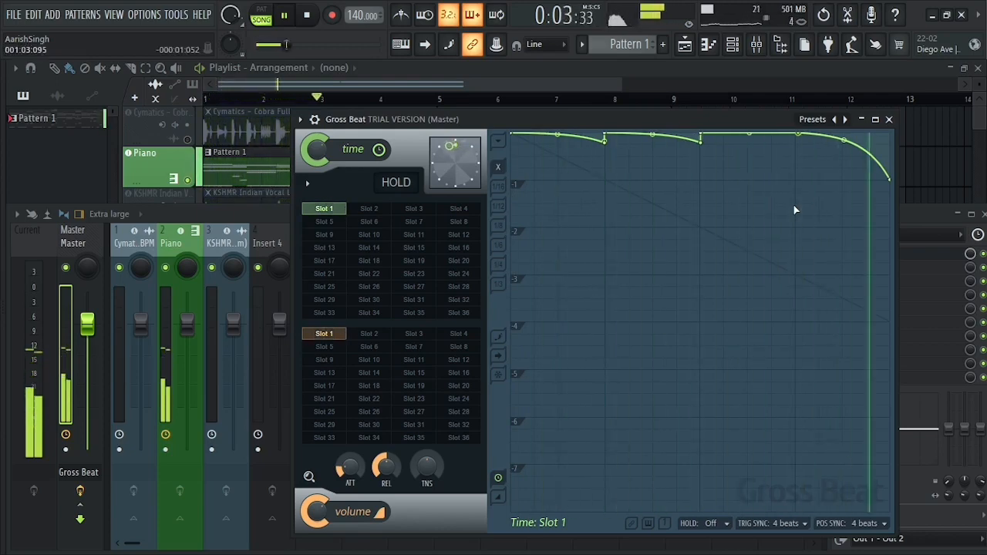
key(space)
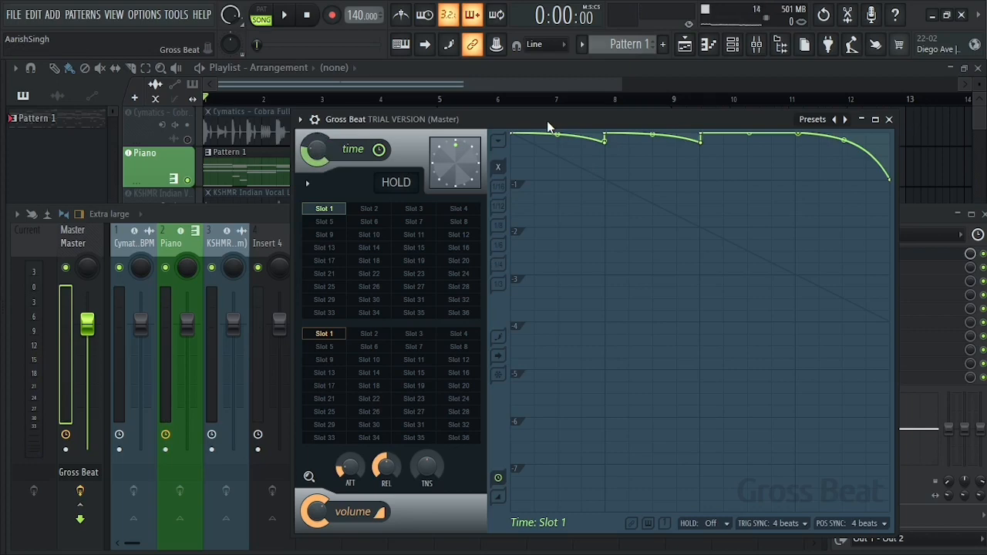
key(space)
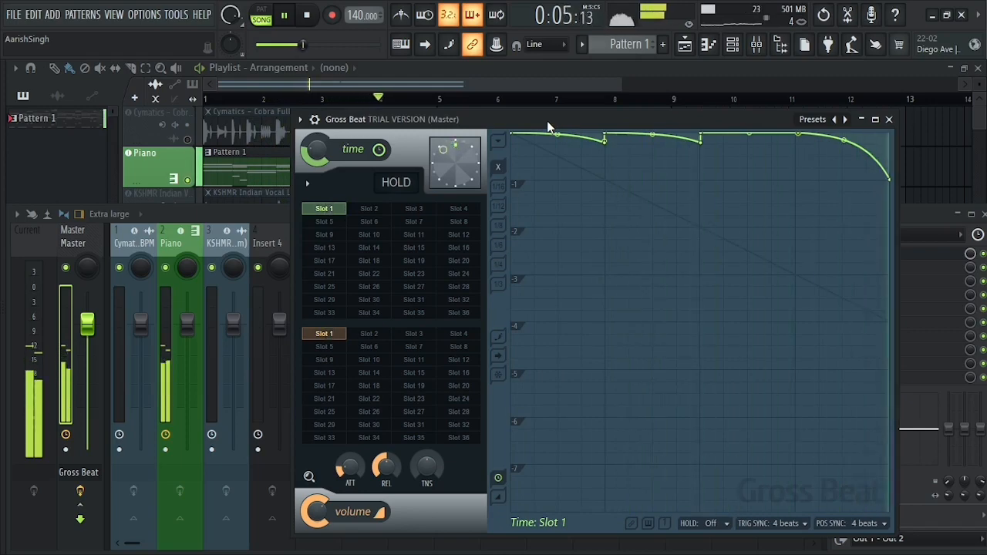
key(space)
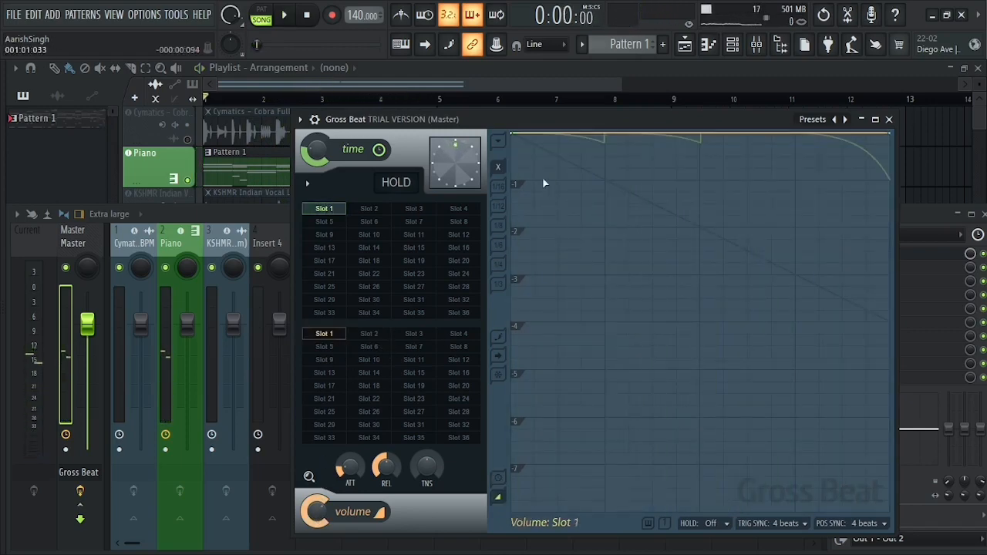
Draw a brief dip to the bottom of the volume envelope about a quarter beat in, returning straight to the top.
right_click(532, 171)
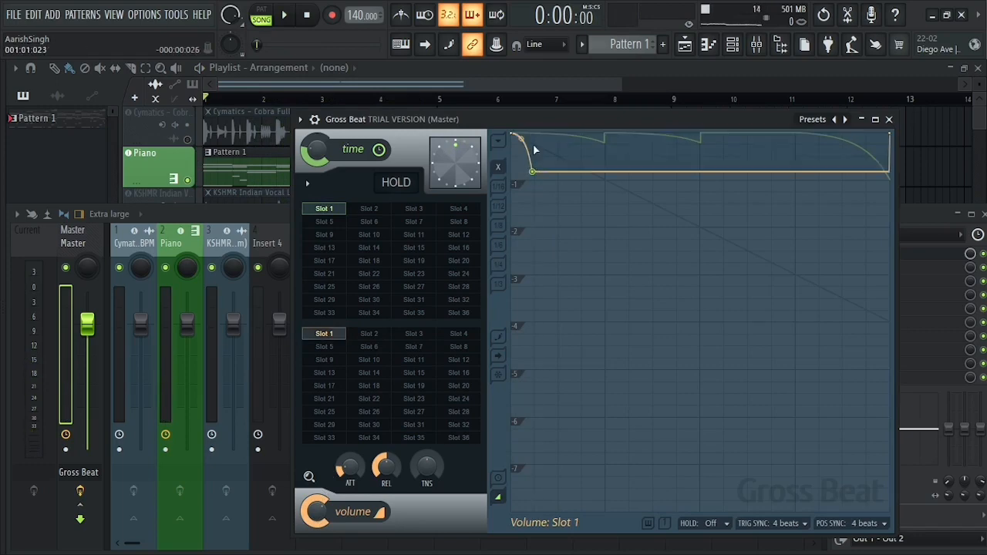
right_click(535, 137)
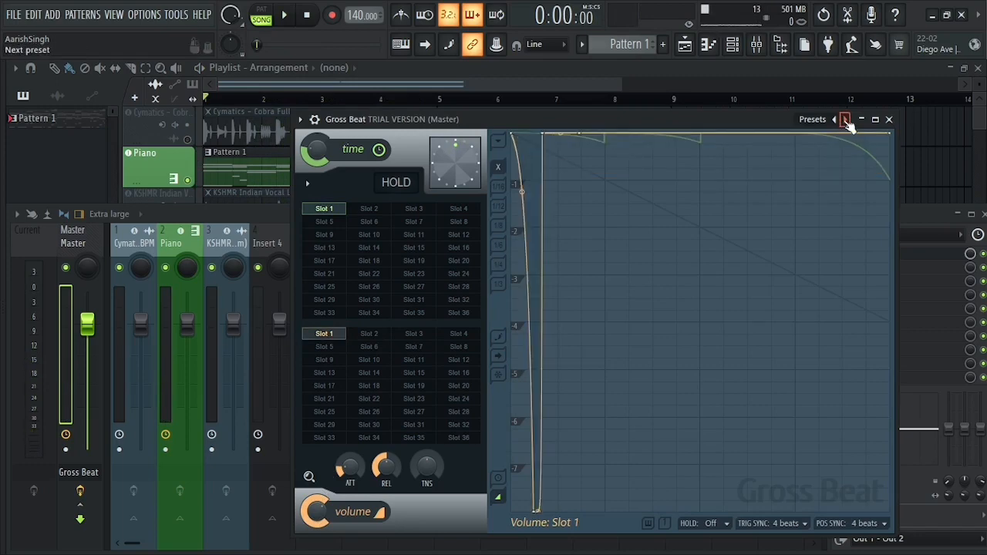
Load the Patterns preset, choose the Basic 1 time pattern and play the melody with it.
click(847, 125)
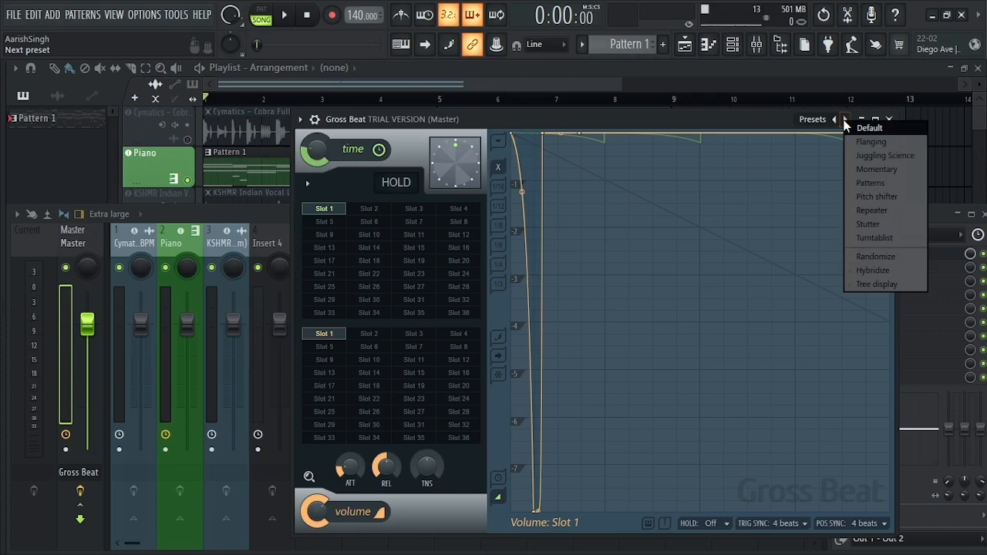
click(872, 173)
click(376, 210)
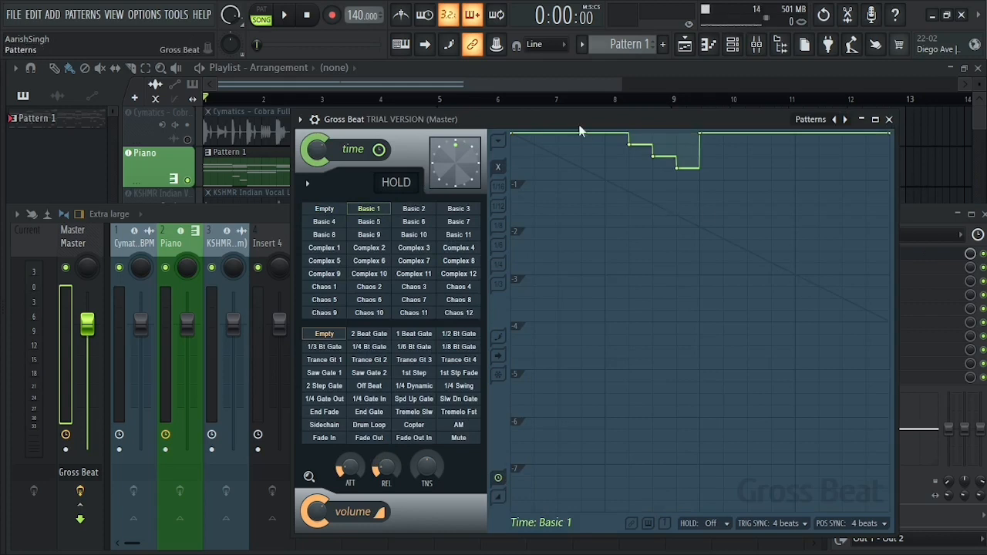
key(space)
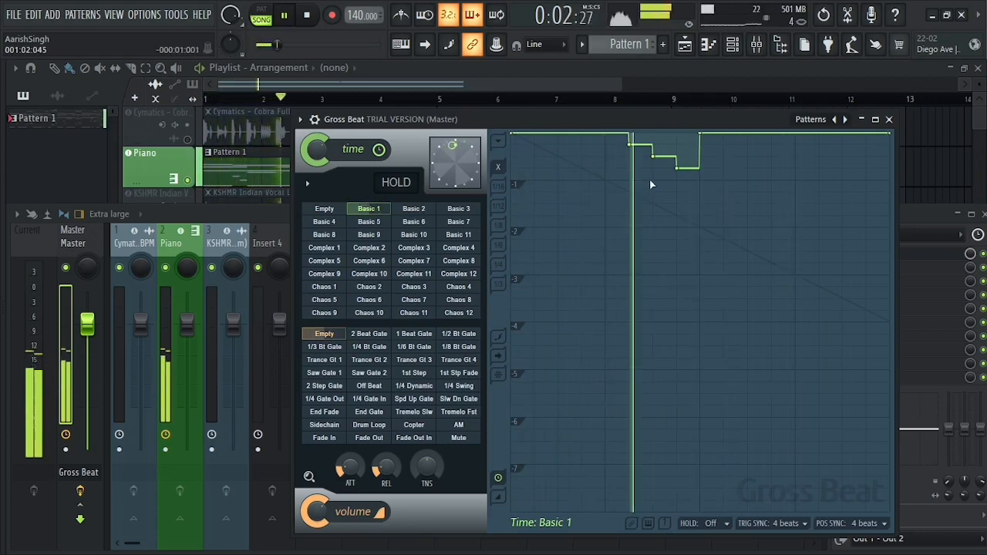
key(space)
Switch the time pattern to Basic 10 and play the melody.
click(428, 234)
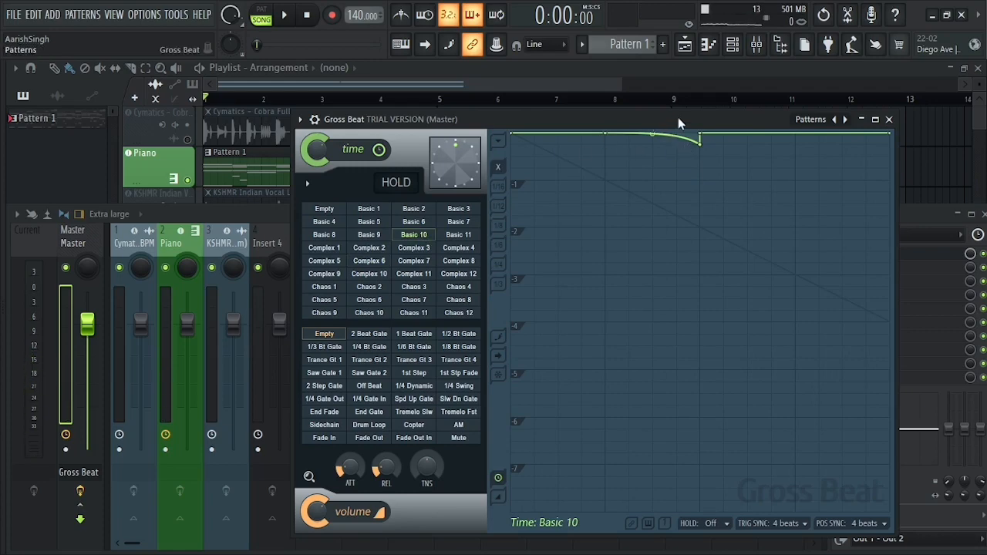
key(space)
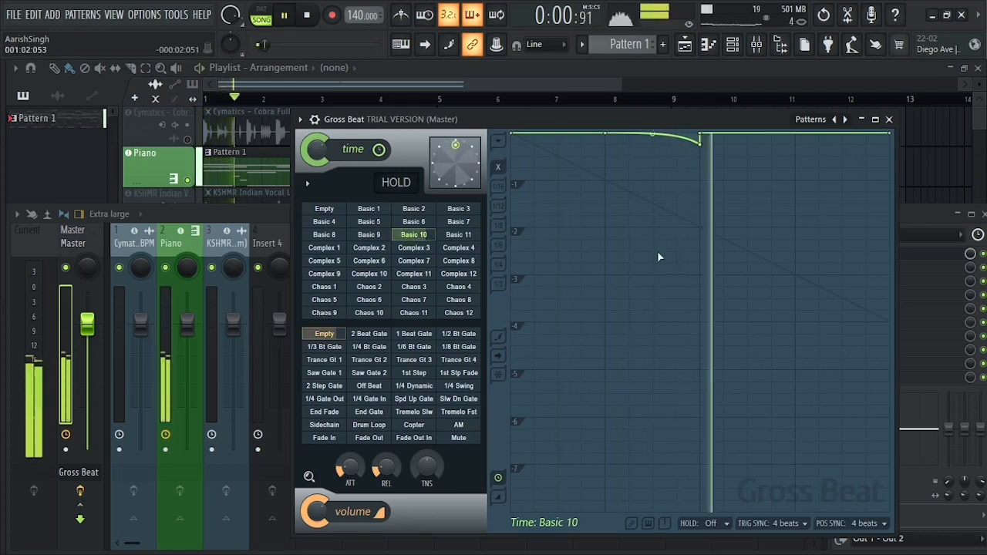
key(space)
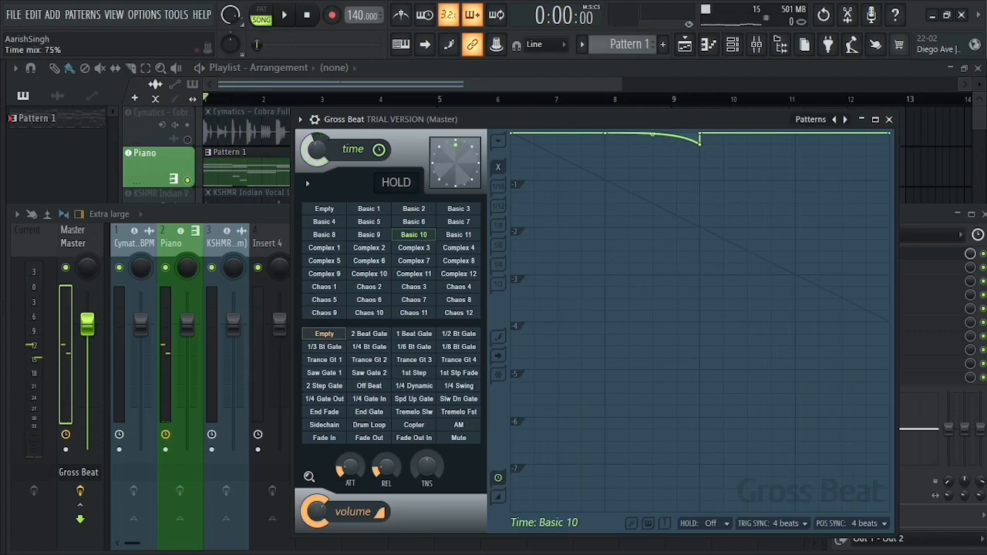
Apply the 2 Beat Gate volume pattern and play the melody.
click(368, 338)
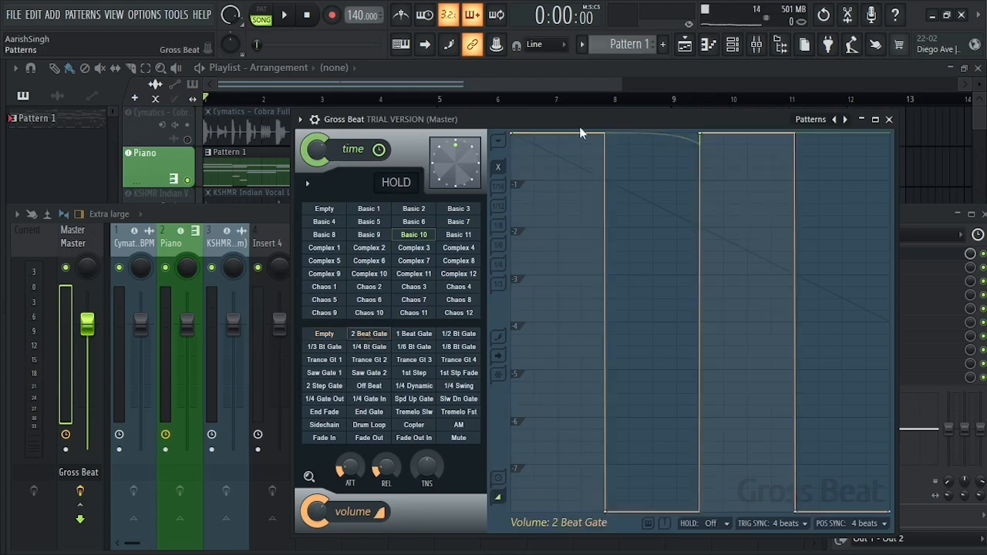
drag(579, 126, 574, 126)
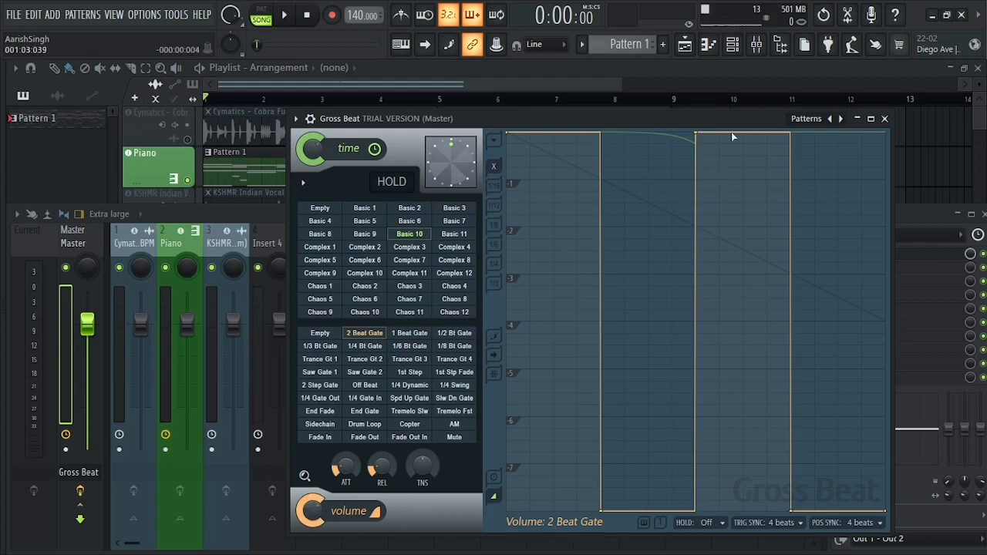
key(space)
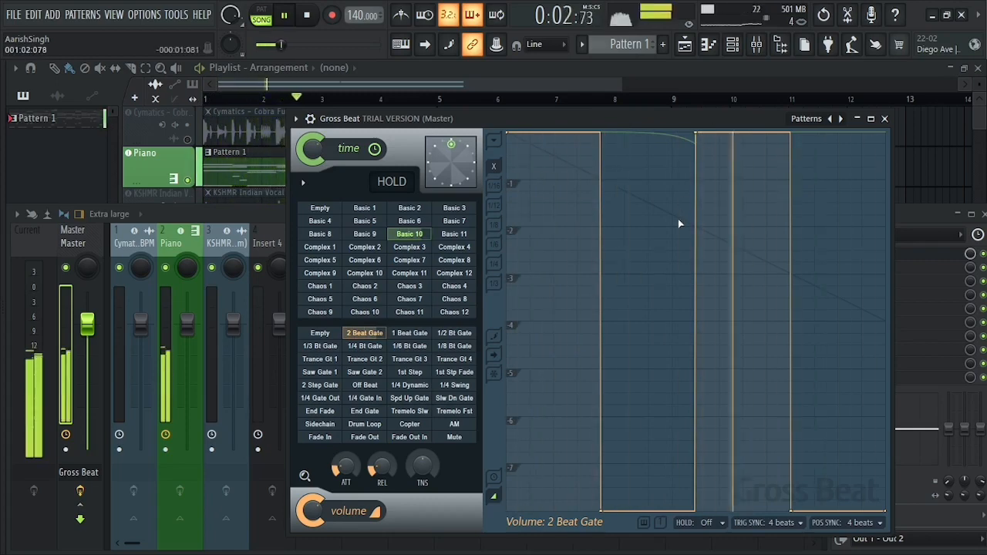
key(space)
Keep the Basic 10 time pattern, change the volume pattern to 1/2 Bt Gate and play the combination.
click(406, 235)
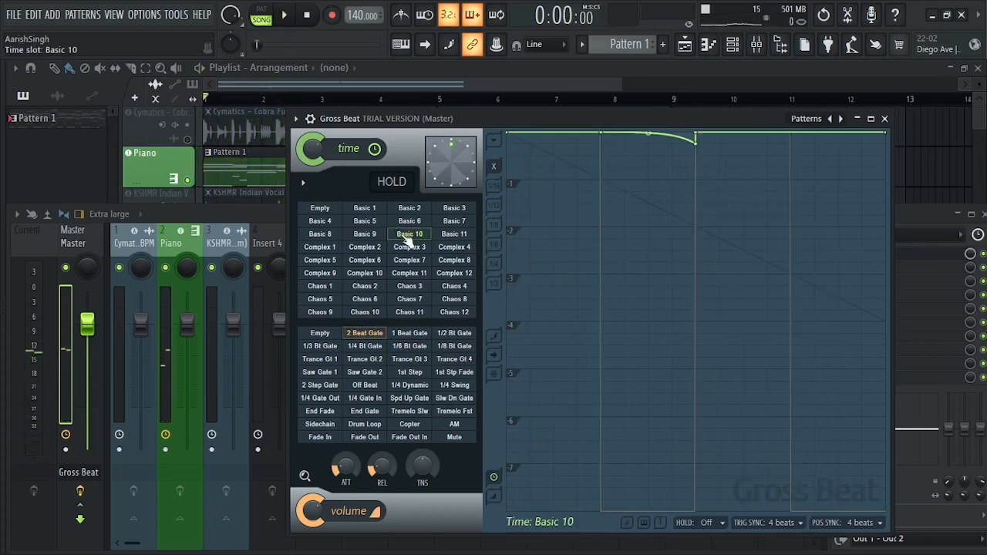
click(409, 333)
click(454, 333)
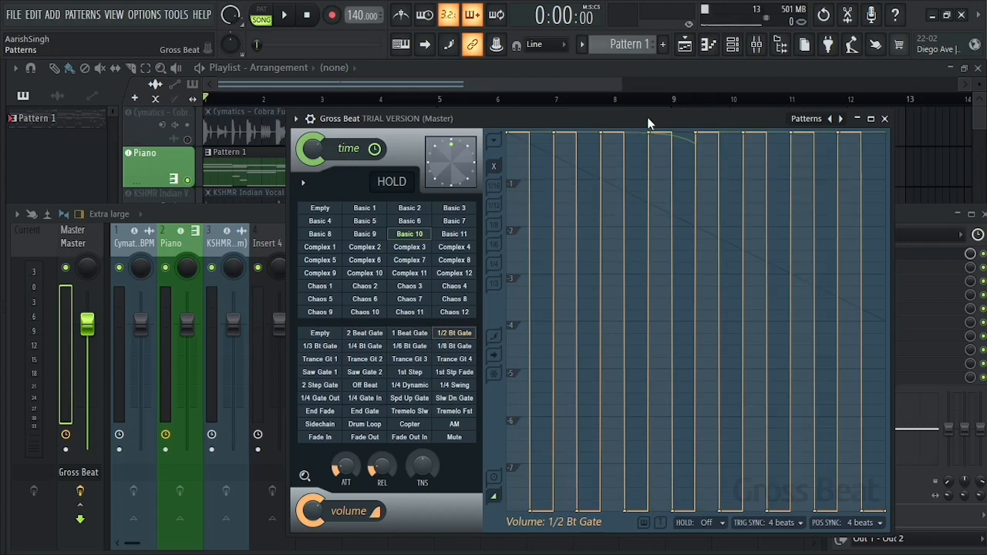
key(space)
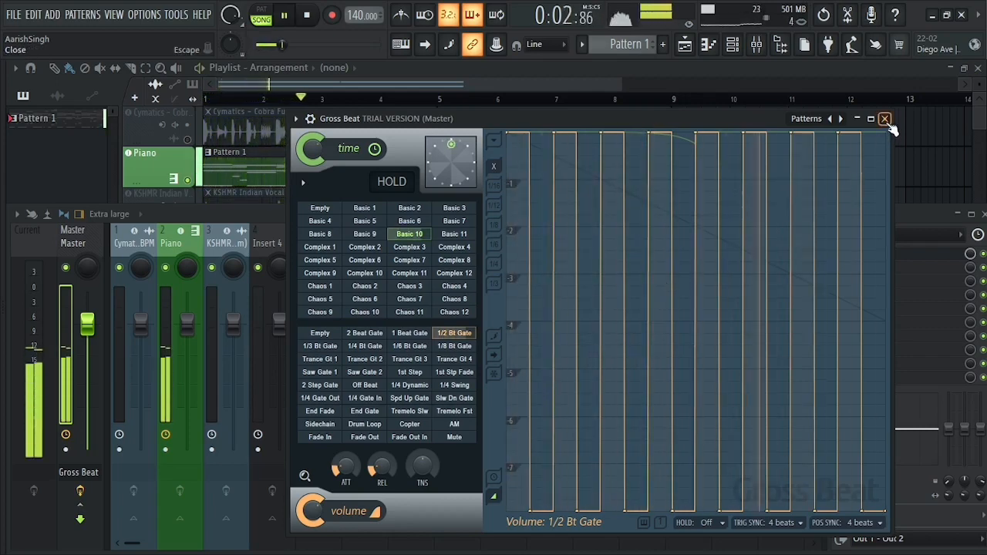
key(space)
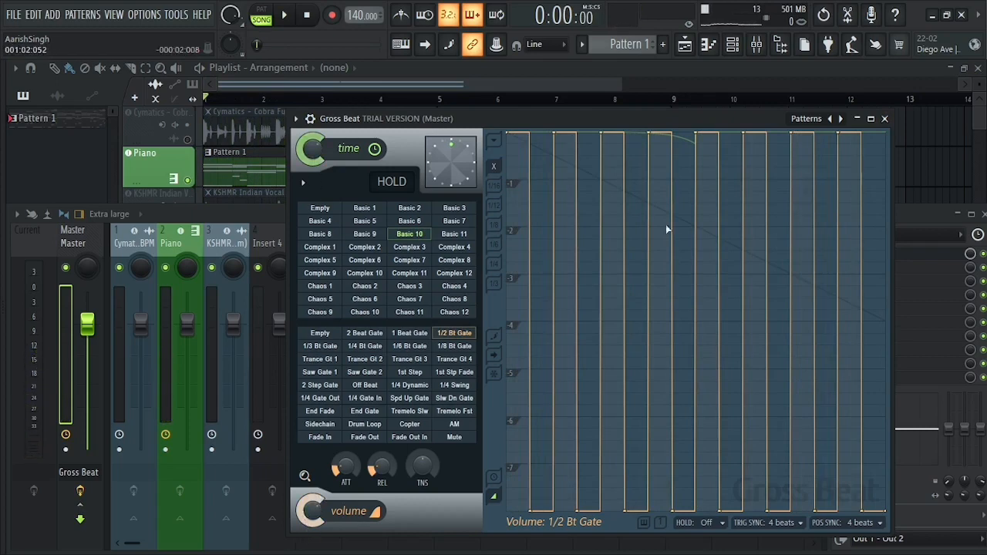
Show the plugin wrapper settings, turn Gross Beat off and play the unprocessed melody.
click(310, 119)
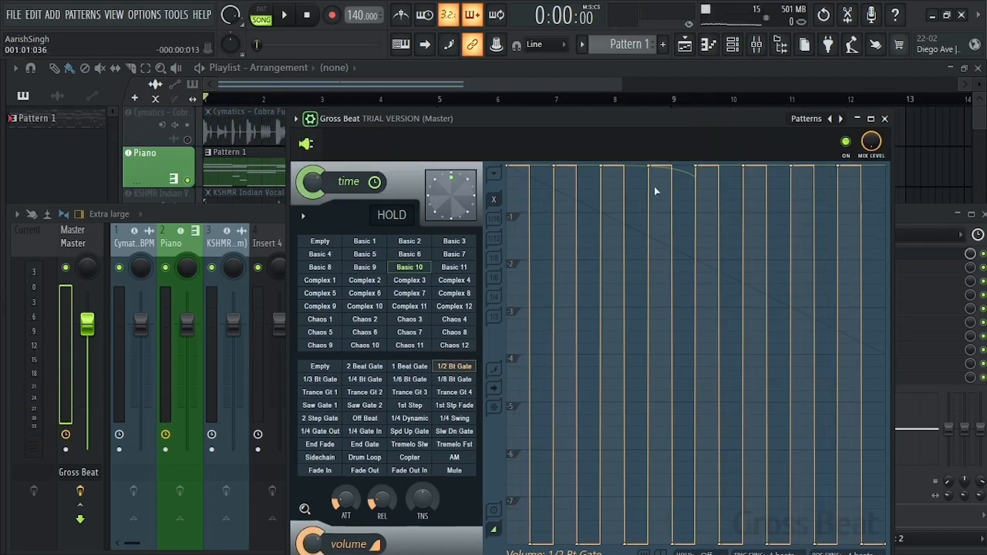
click(845, 142)
key(space)
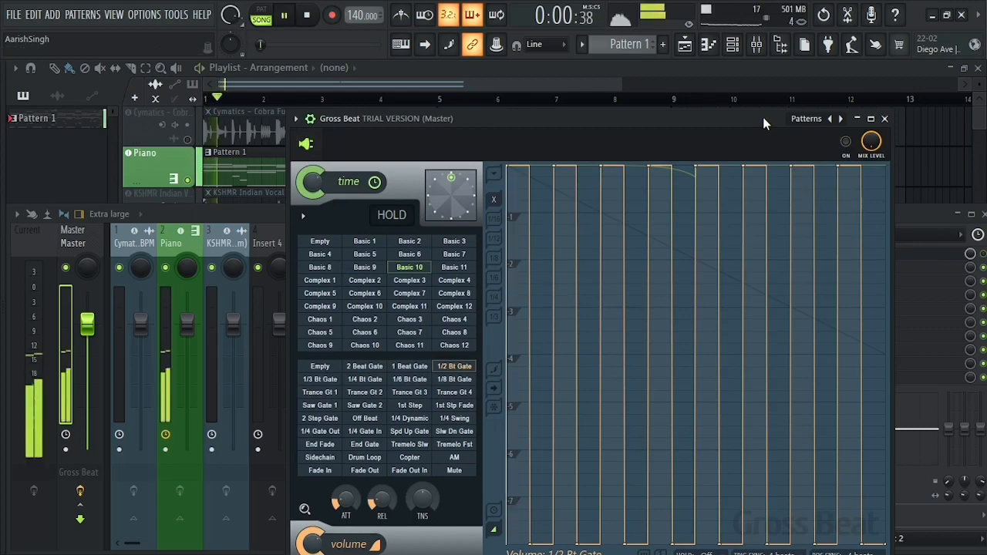
key(space)
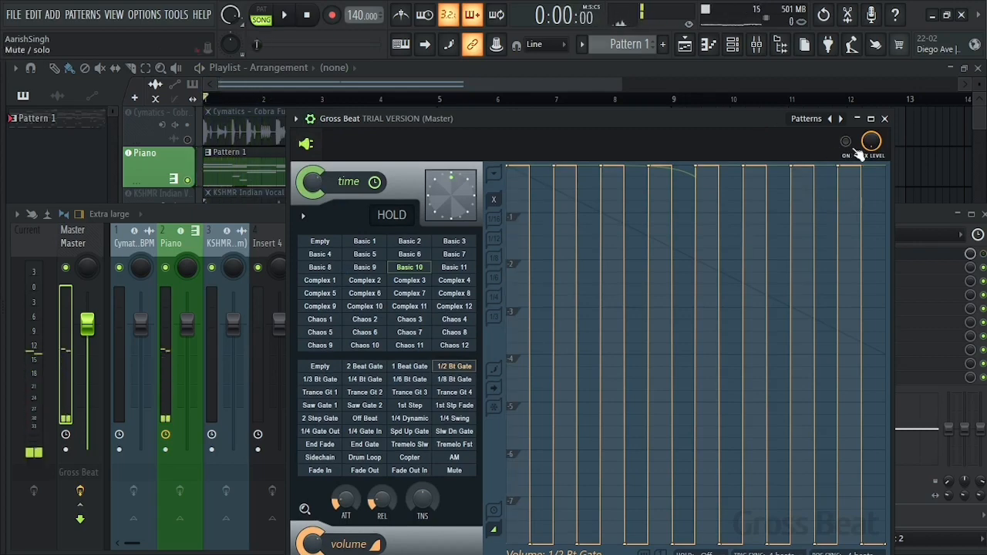
Turn Gross Beat back on and play the processed melody for comparison.
click(846, 141)
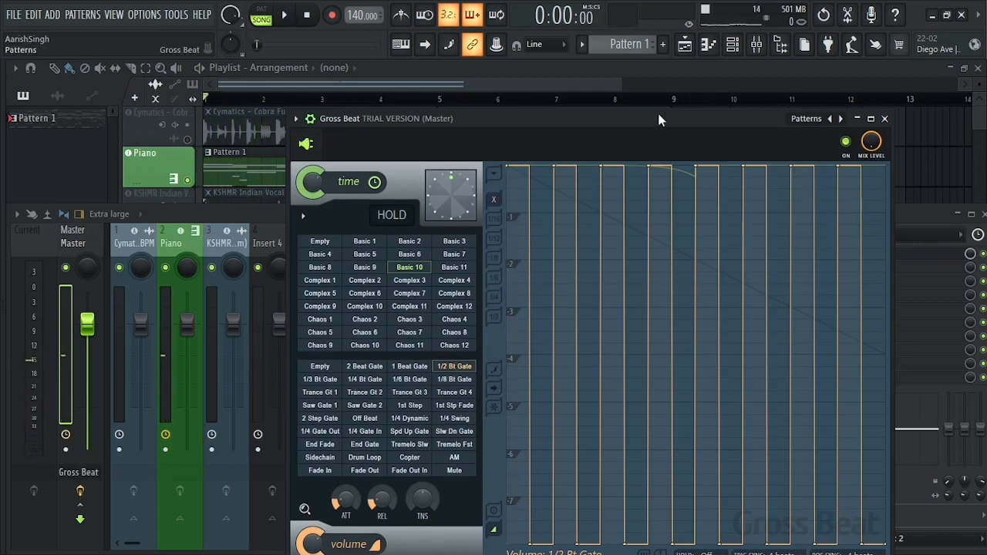
key(space)
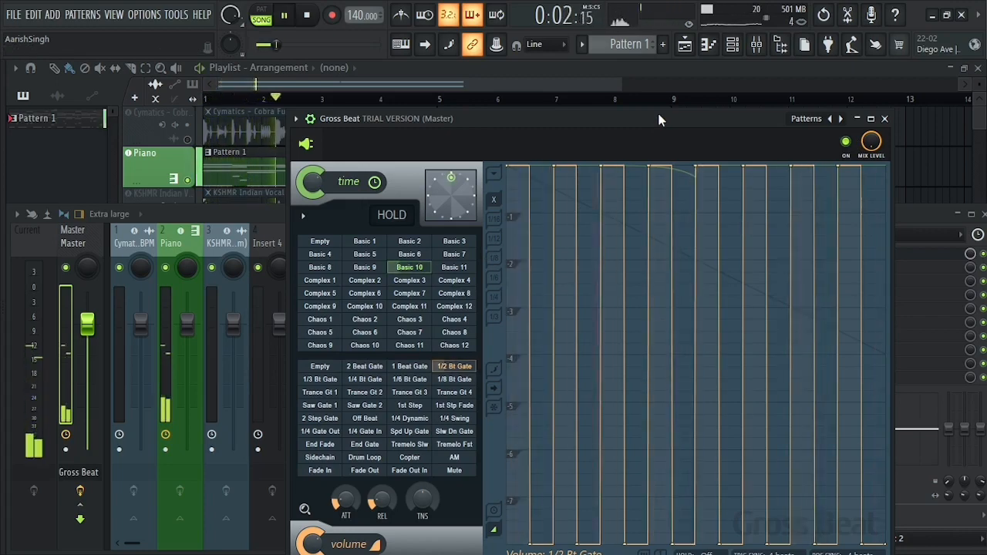
key(space)
Load the Momentary preset in Gross Beat, apply the 2 Beat Rpt time pattern and play the song.
right_click(839, 119)
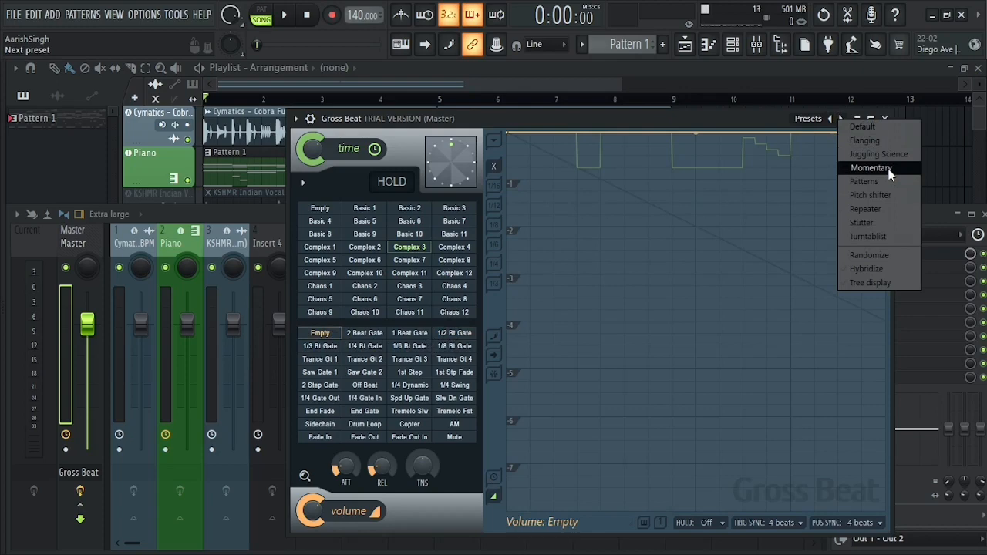
click(866, 169)
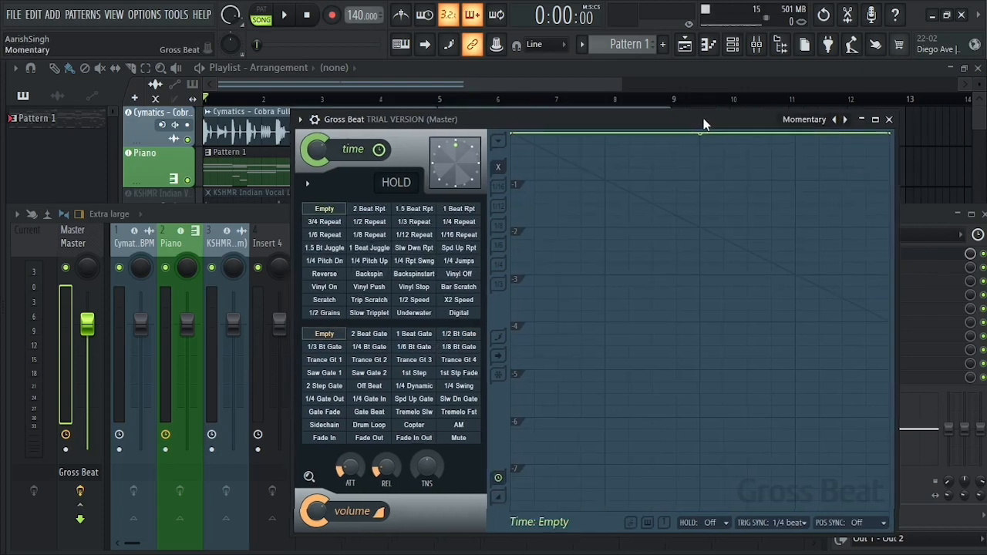
click(388, 216)
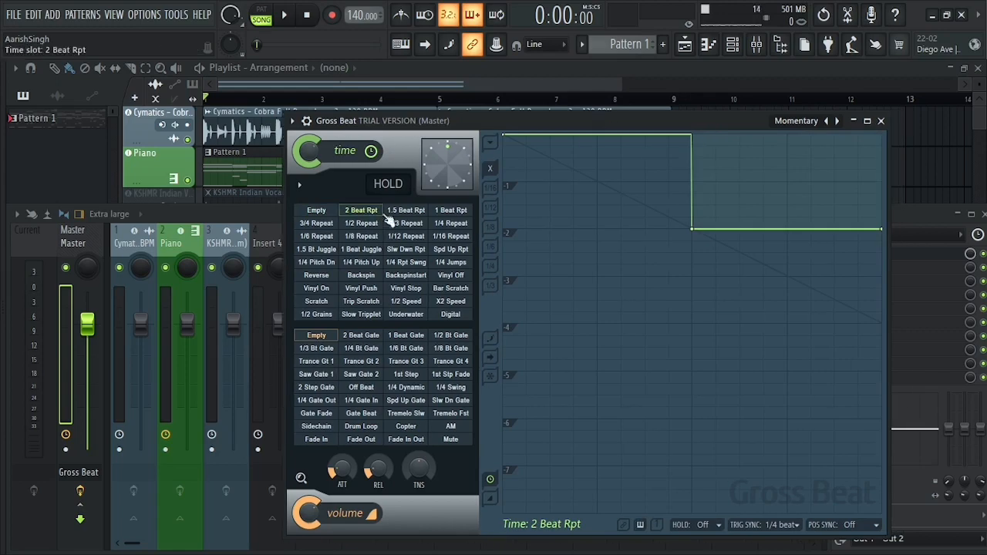
key(space)
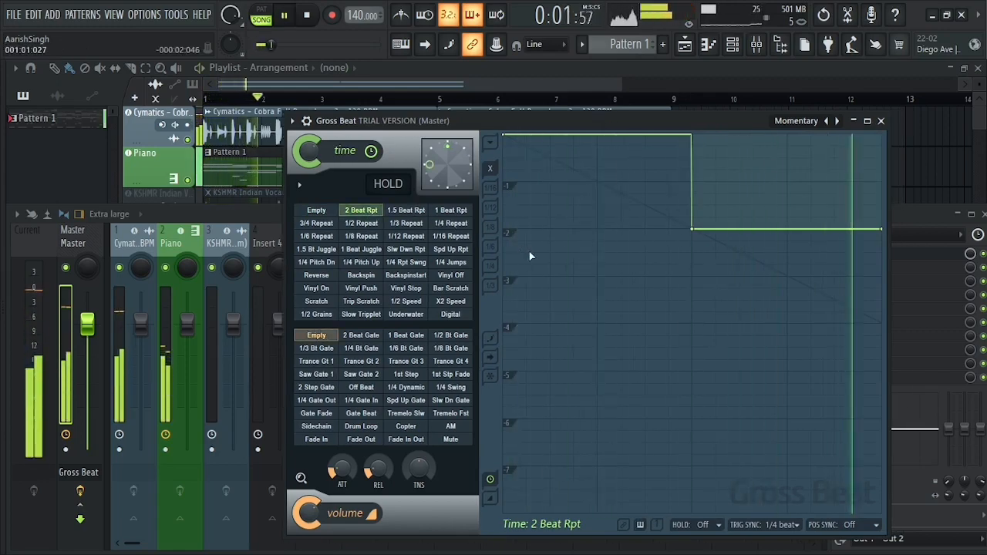
key(space)
Mute the drum loop track, reopen Gross Beat from the Master channel and listen to the piano alone through 2 Beat Rpt.
click(490, 84)
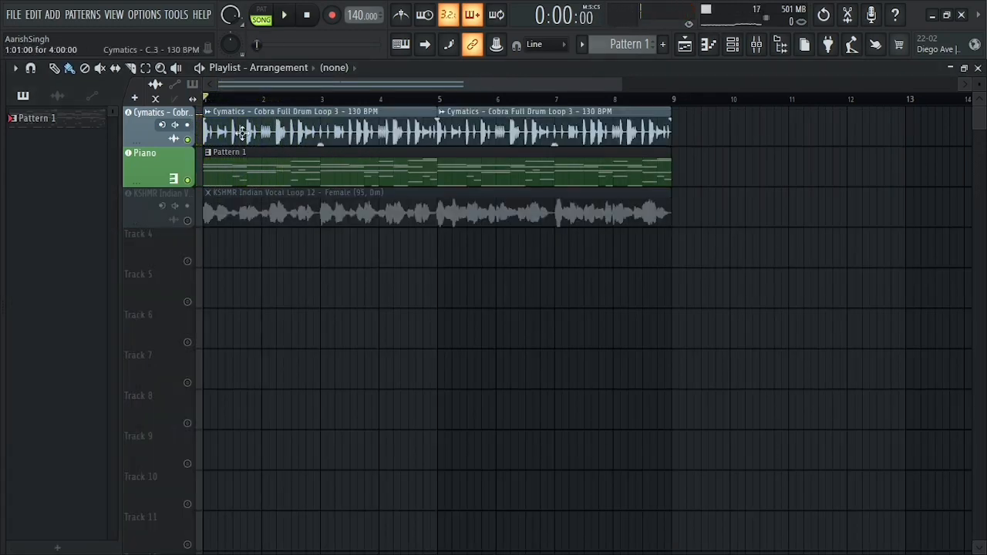
click(188, 140)
click(758, 45)
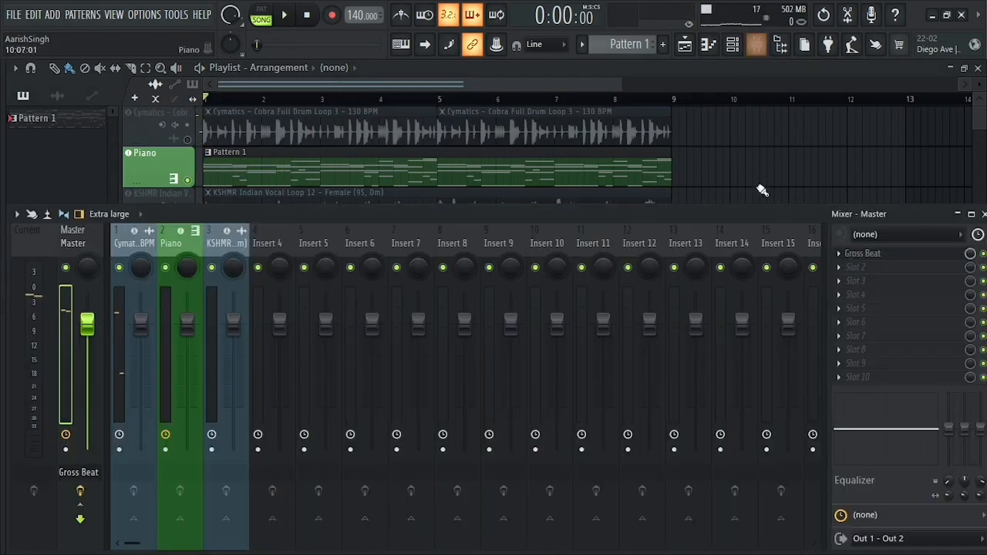
key(space)
click(870, 252)
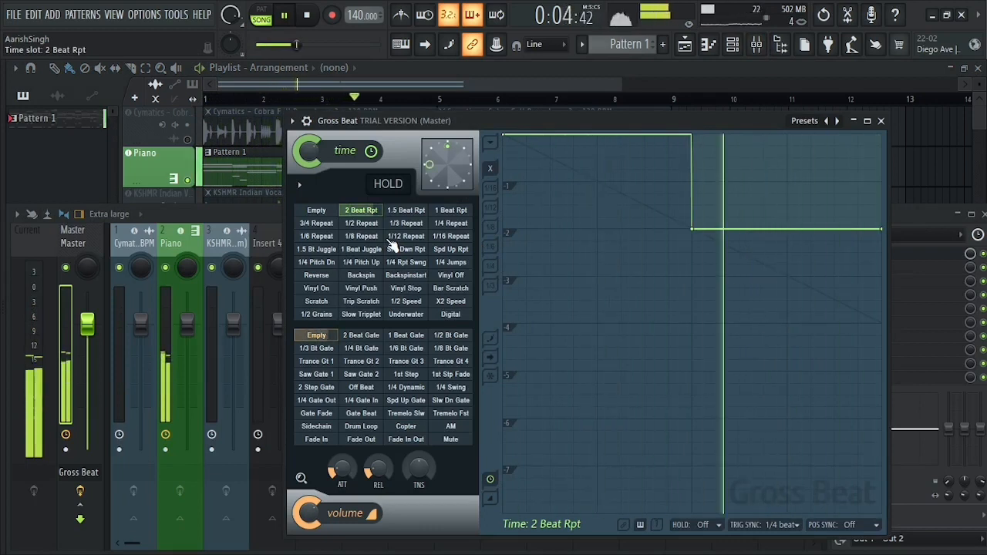
key(space)
Compare the envelopes of several time patterns, including 1 Beat Juggle, 1/3 Repeat and 1/4 Repeat.
click(405, 236)
click(405, 248)
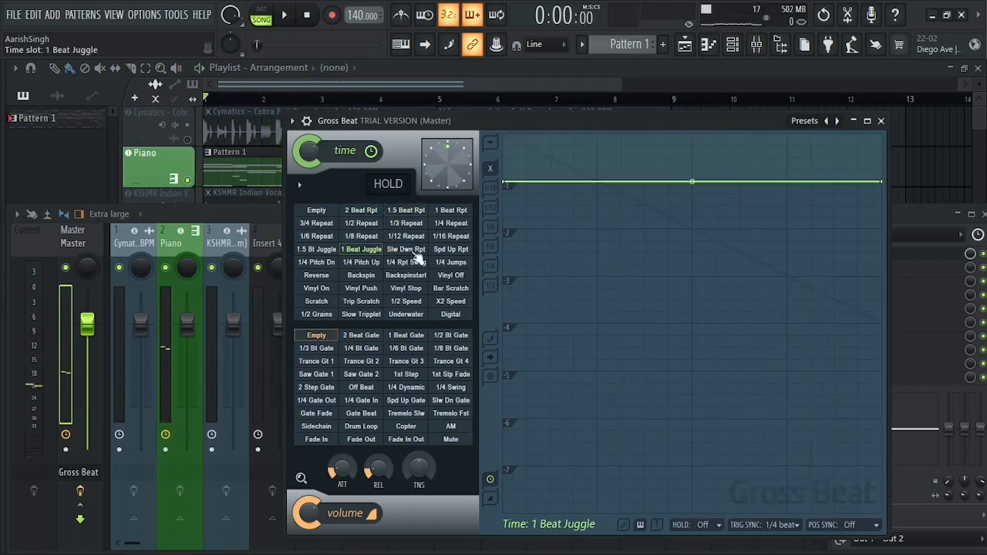
click(404, 237)
click(406, 223)
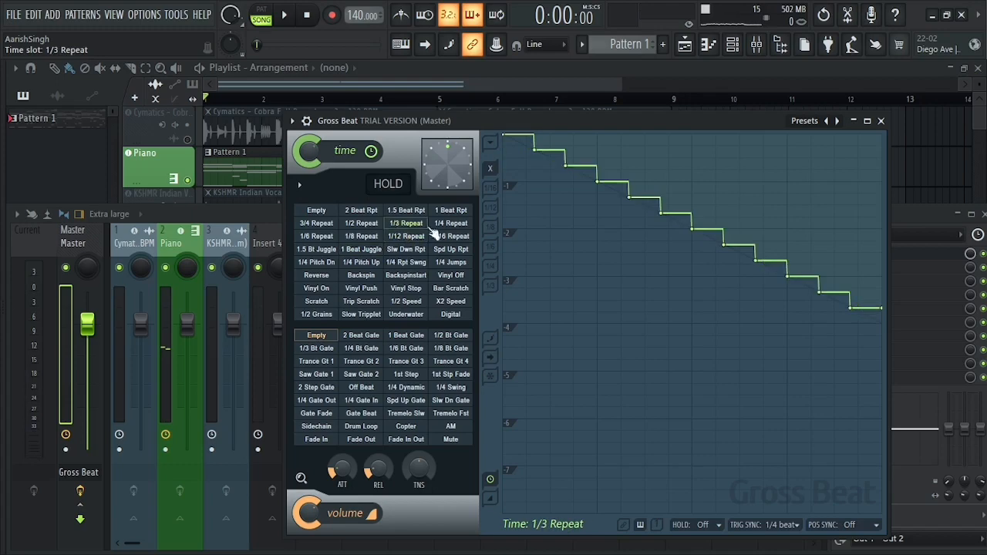
click(367, 224)
click(439, 228)
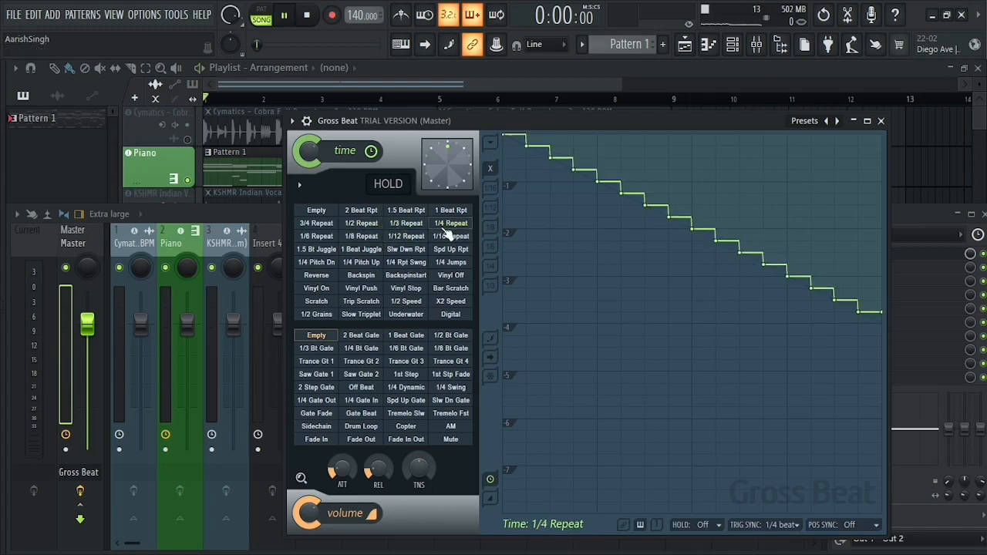
Play the melody while switching the time pattern to 1/3 Repeat and on to 1/2 Repeat.
key(space)
click(407, 225)
click(373, 225)
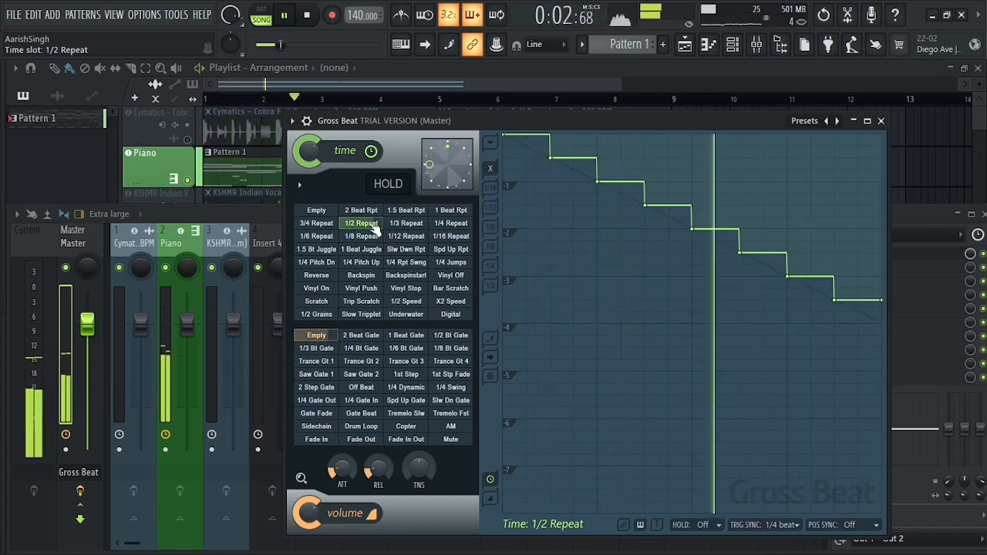
key(space)
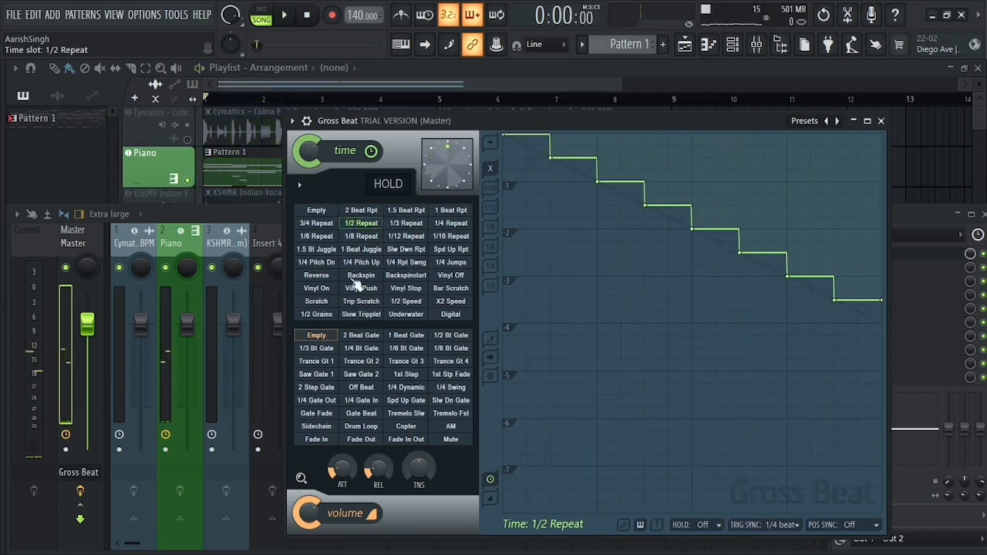
Combine the 1 Beat Gate volume pattern with the Reverse time pattern, play the melody and set volume to Empty during playback.
click(406, 336)
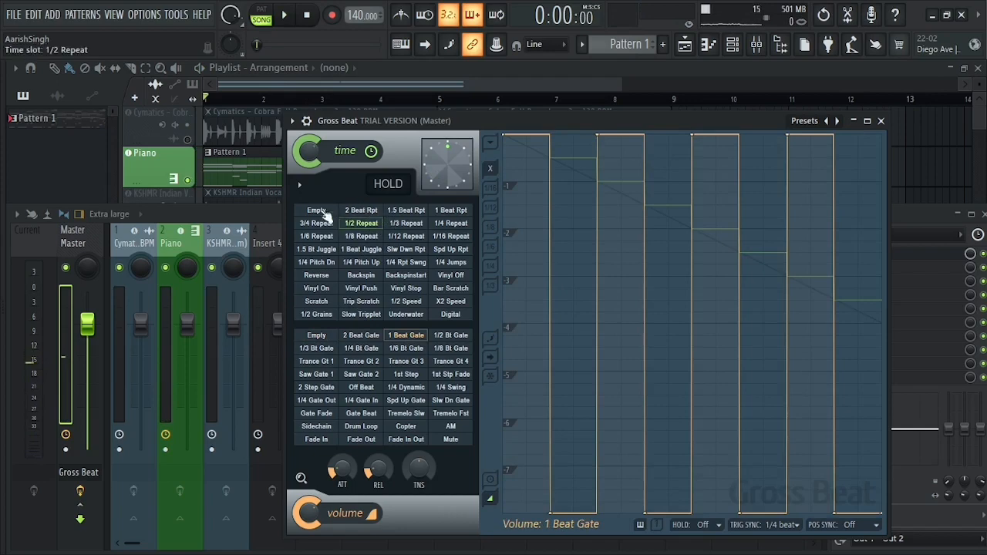
click(320, 211)
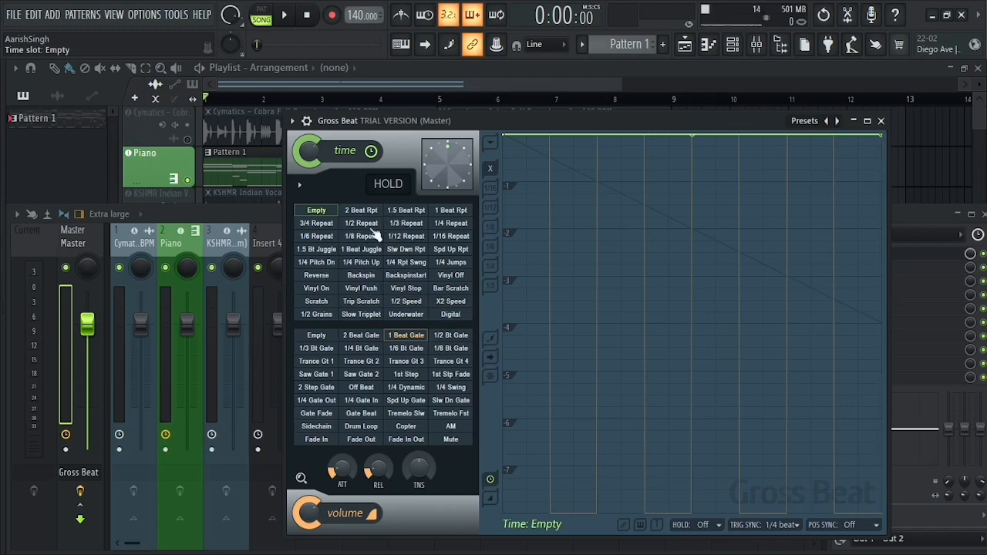
click(317, 277)
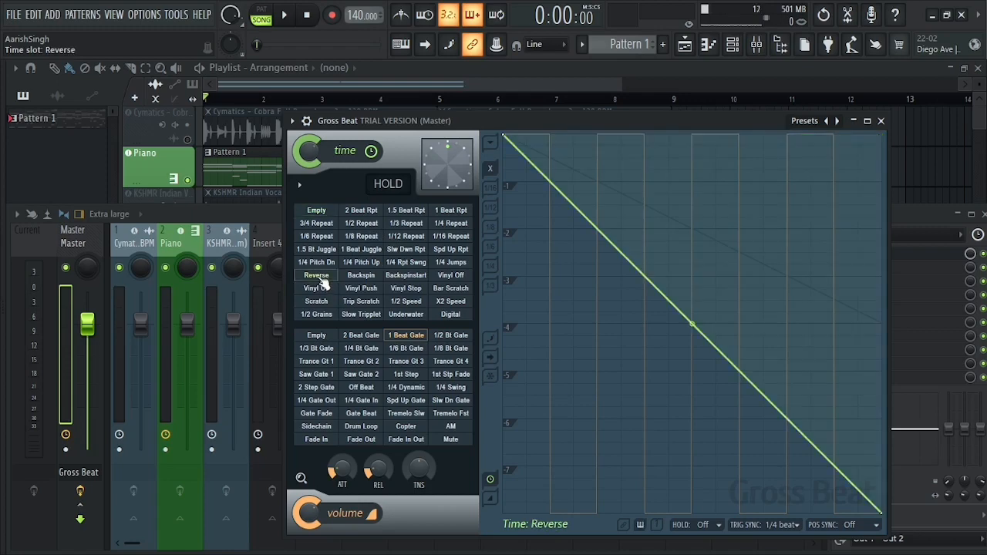
drag(606, 122, 600, 114)
key(space)
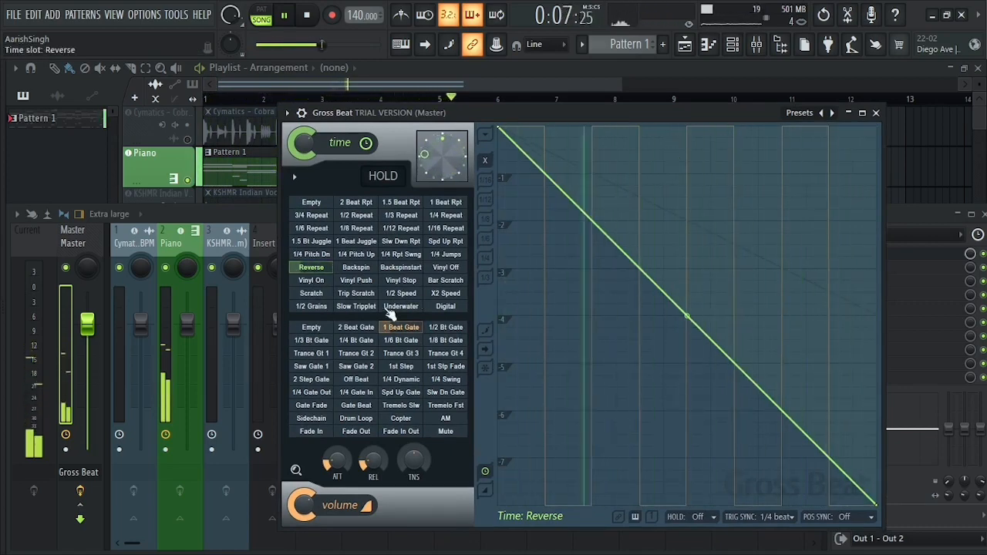
click(322, 327)
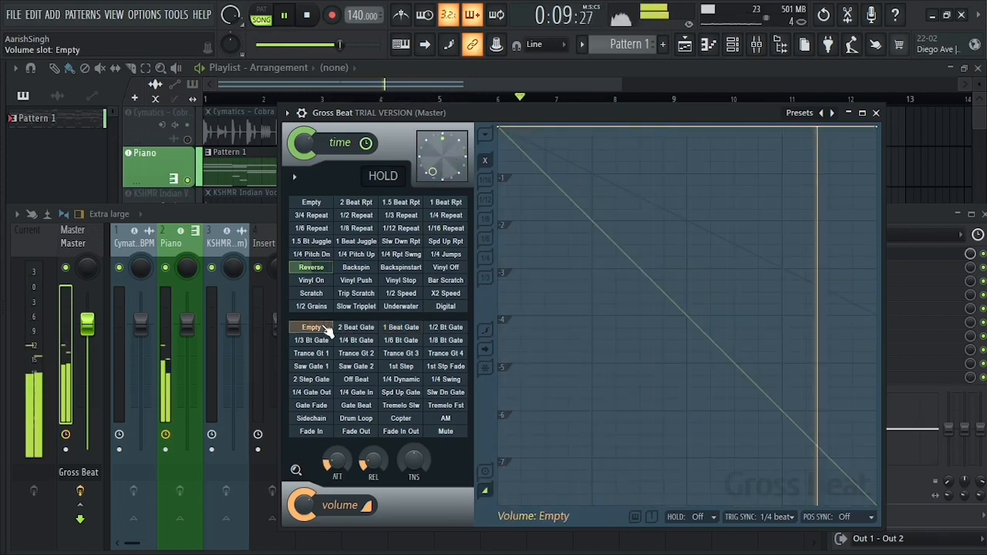
key(space)
Apply the 1/6 Bt Gate volume pattern to the reversed melody and play it.
click(401, 328)
click(405, 342)
key(space)
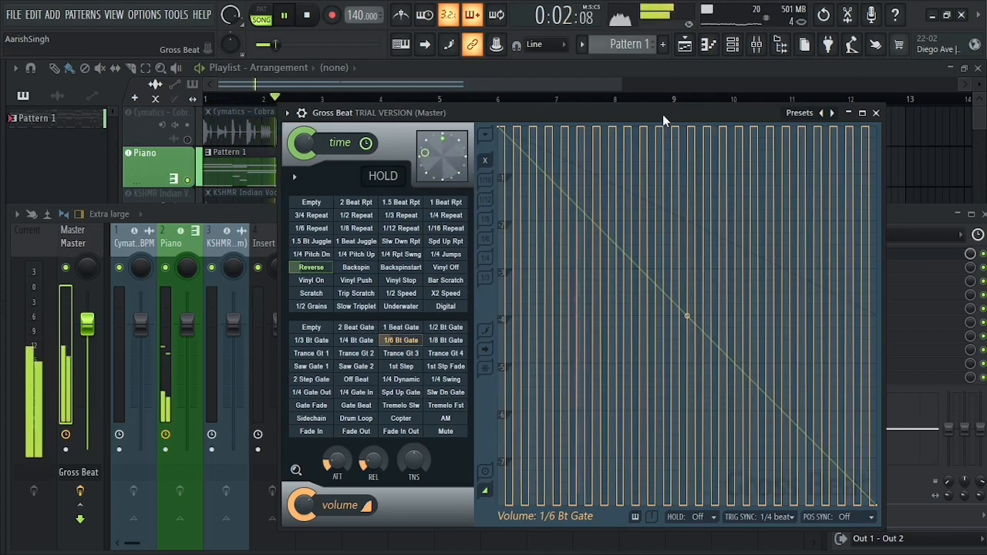
key(space)
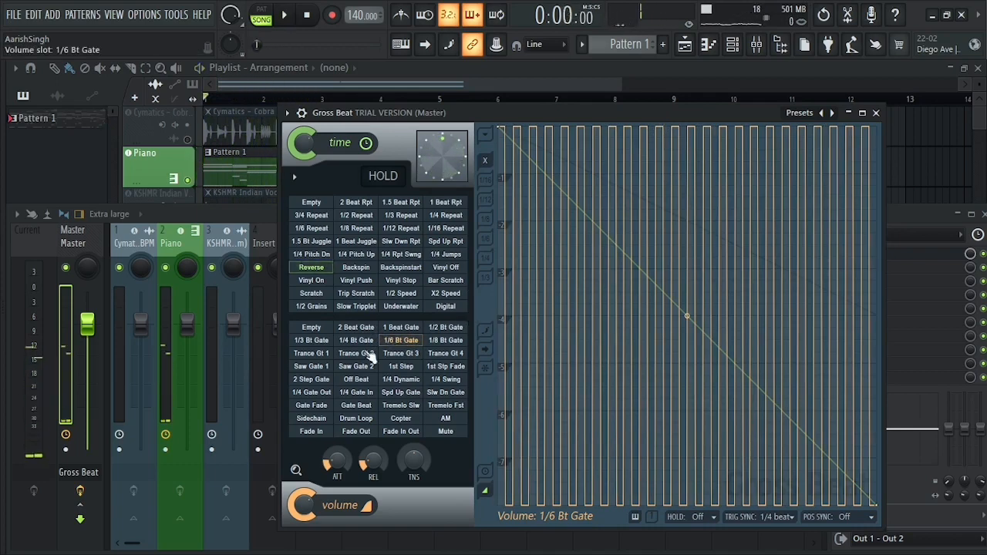
Reset the volume pattern to Empty, apply the 1/2 Speed time pattern and play the melody.
click(312, 327)
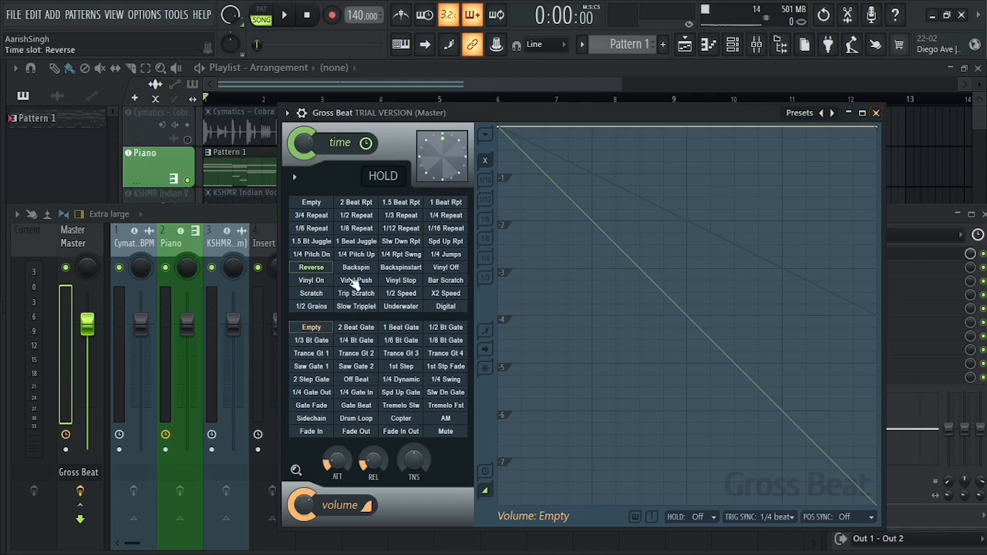
click(394, 289)
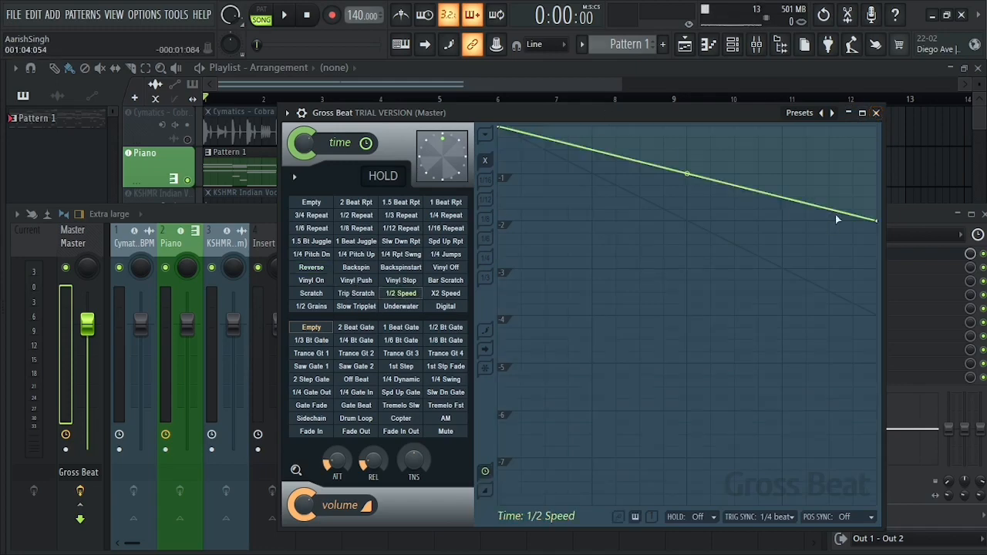
key(space)
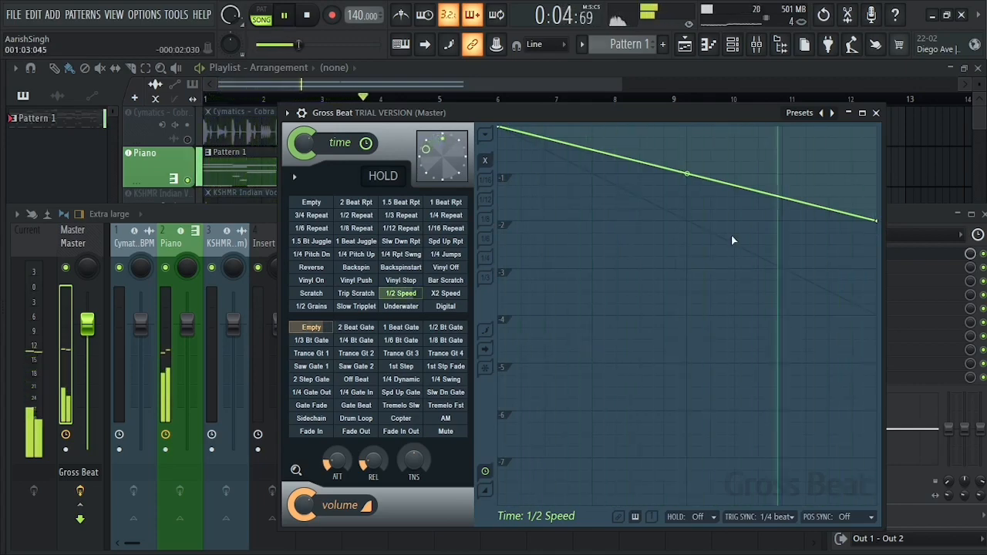
key(space)
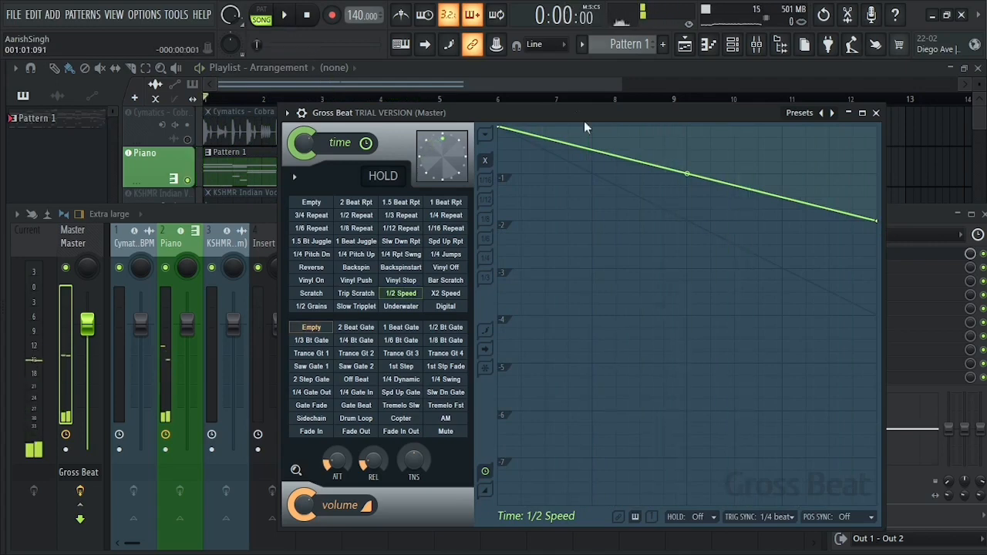
Add a second Gross Beat to the Master channel's next effect slot and load its Momentary preset.
click(524, 83)
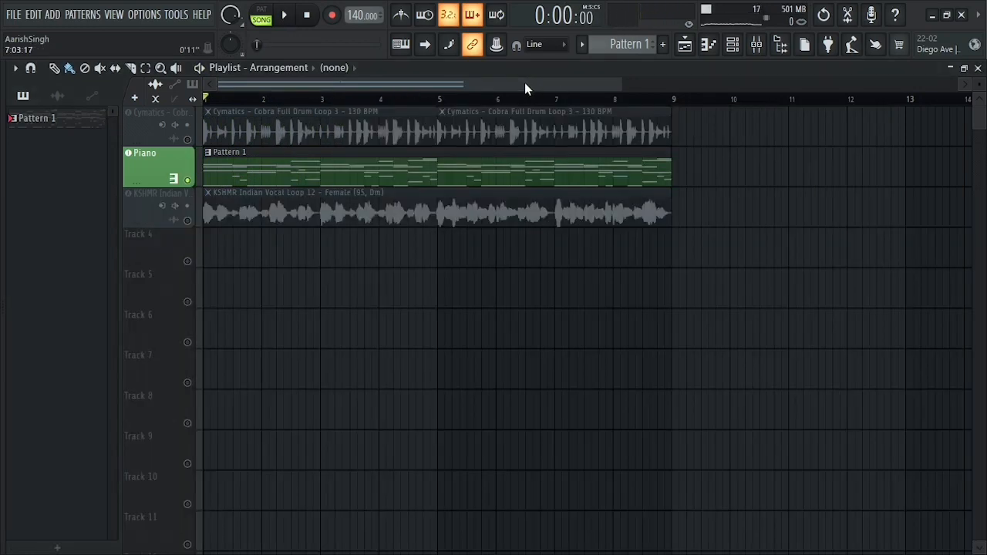
click(780, 44)
click(863, 269)
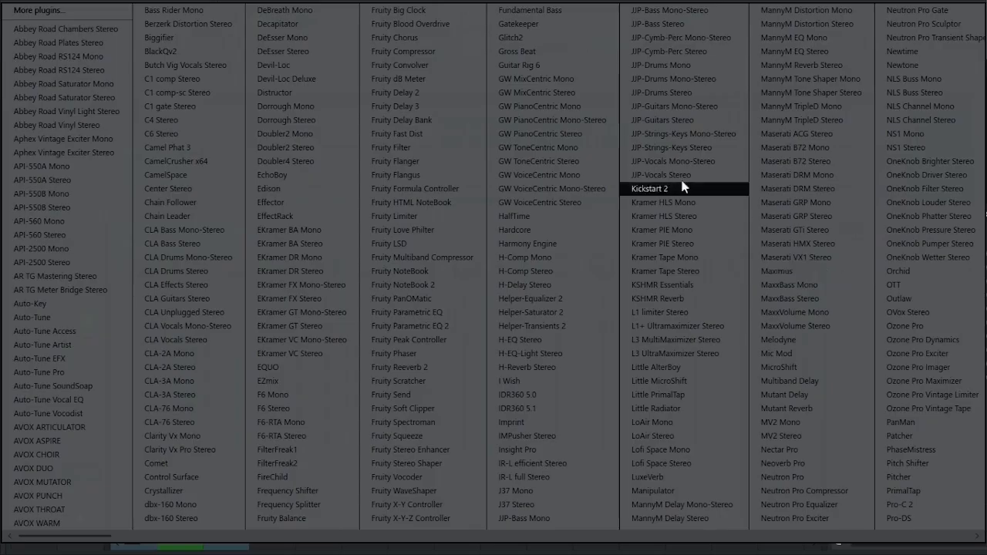
click(532, 52)
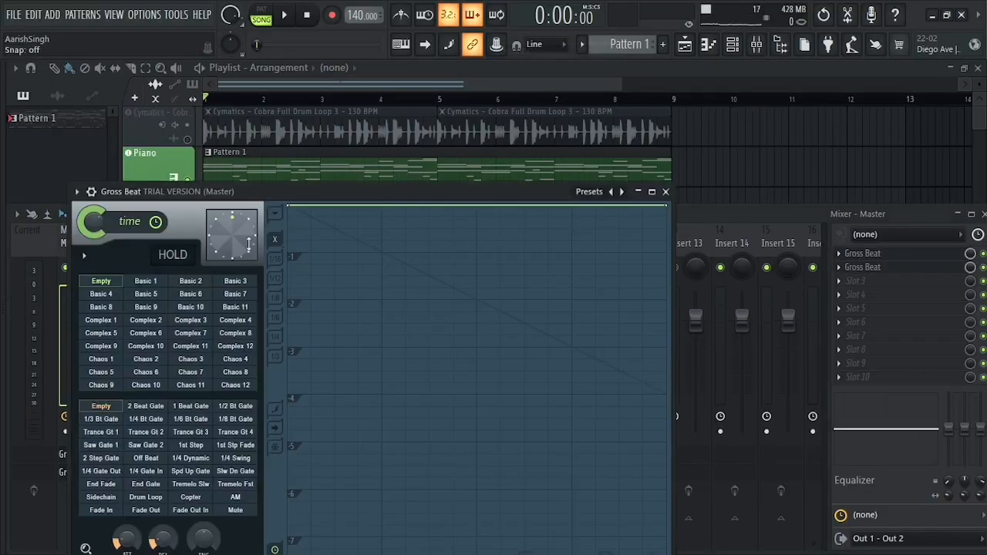
right_click(622, 192)
click(657, 244)
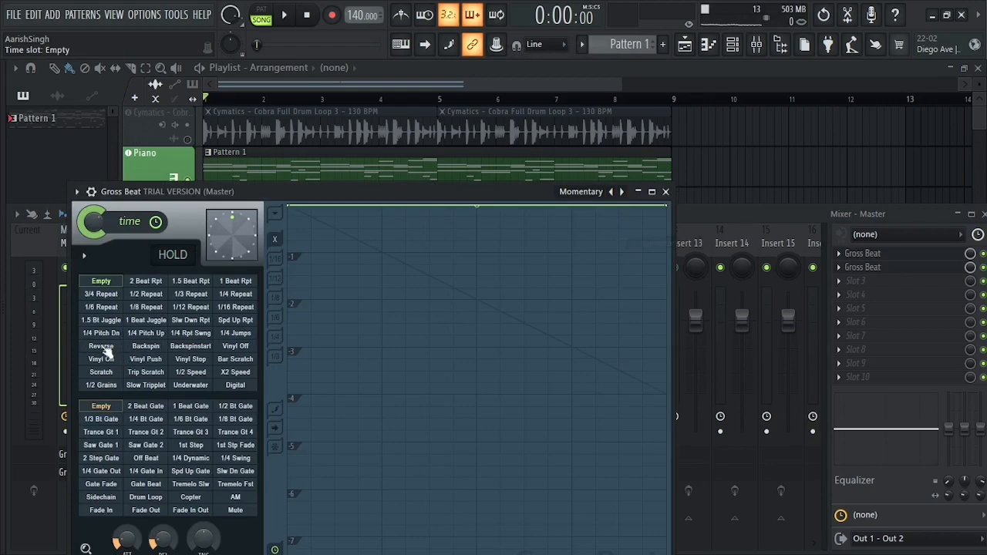
click(665, 191)
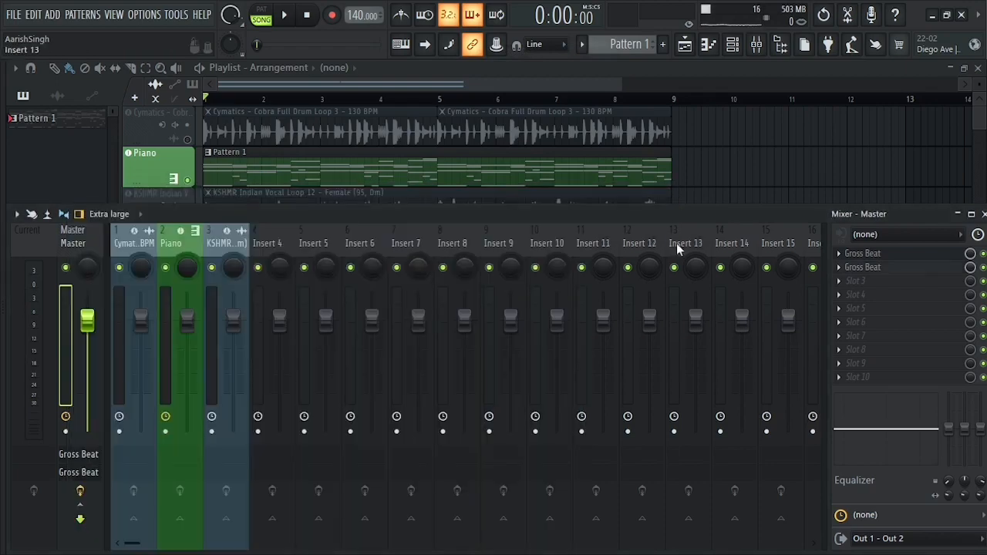
Check the Master channel's two Gross Beat slots and play the piano melody from the playlist.
click(531, 85)
click(758, 46)
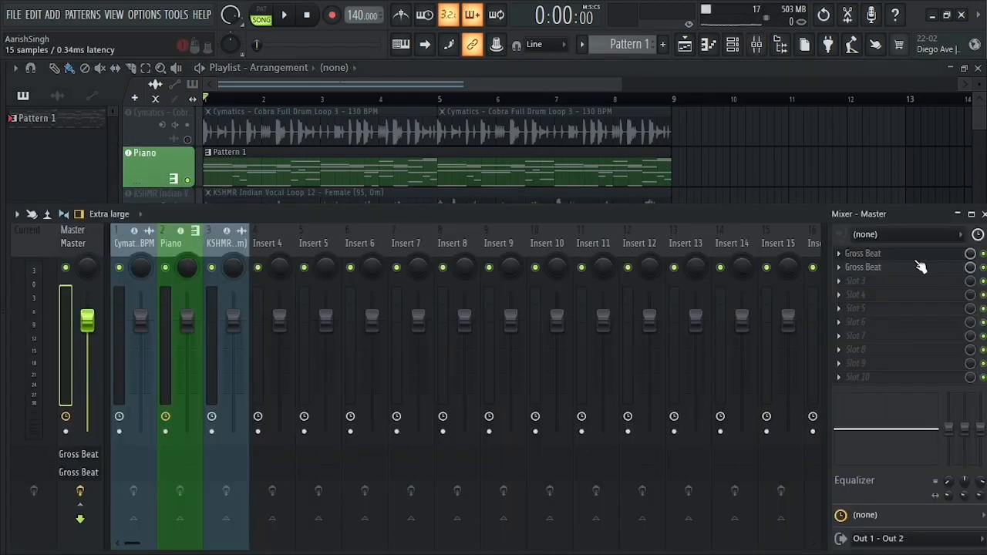
click(581, 83)
key(space)
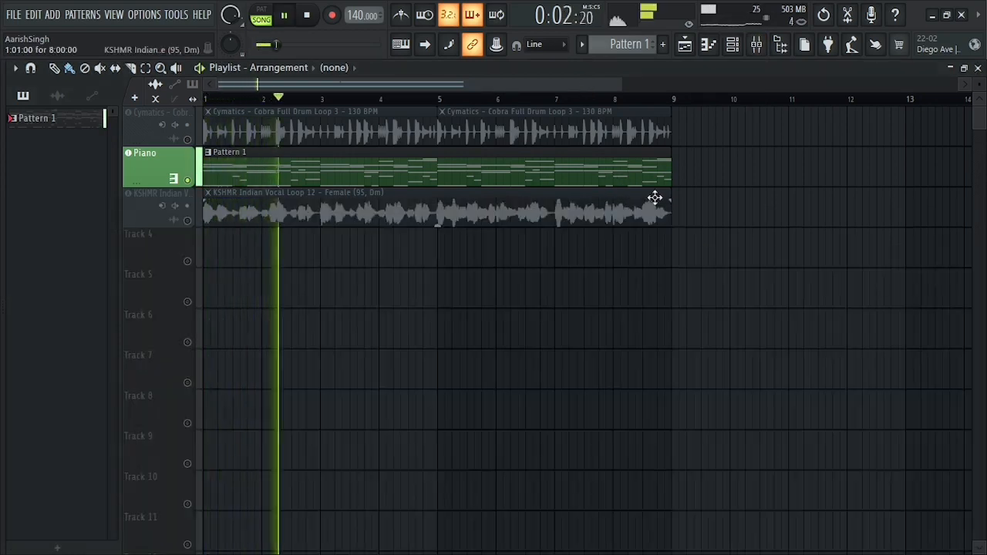
key(space)
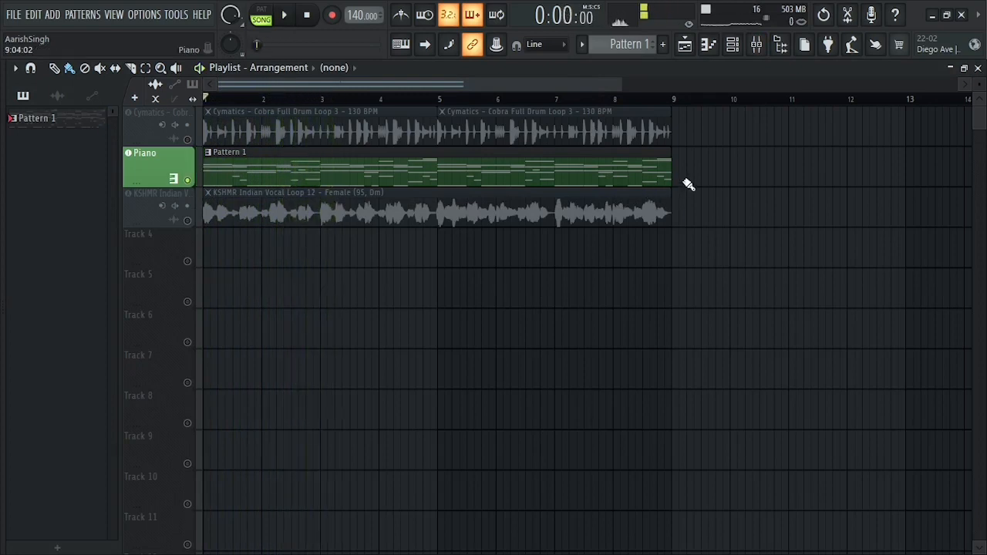
Try consolidating the Pattern 1 clip on the Piano track to audio, and undo the consolidation.
drag(663, 178, 422, 170)
key(ctrl+alt+c)
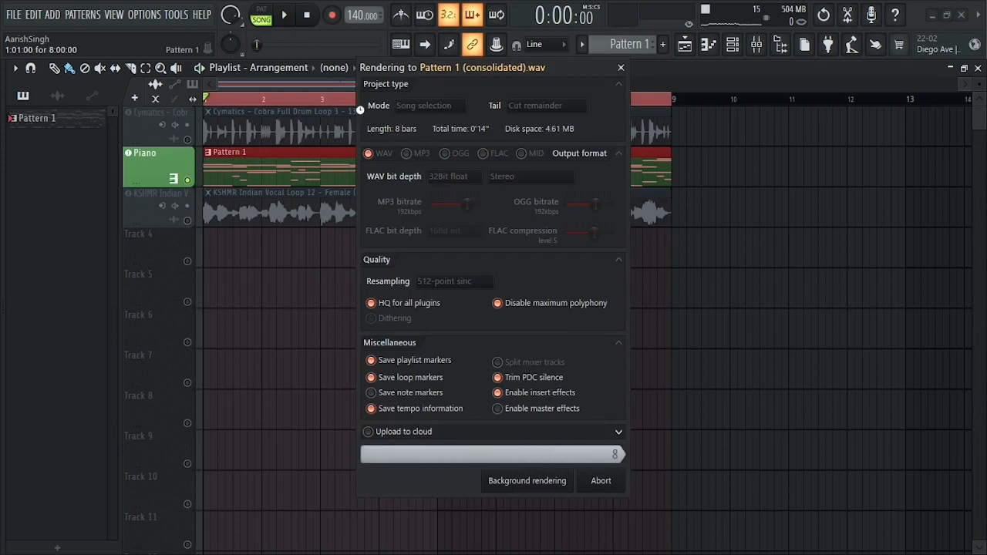
key(ctrl+z)
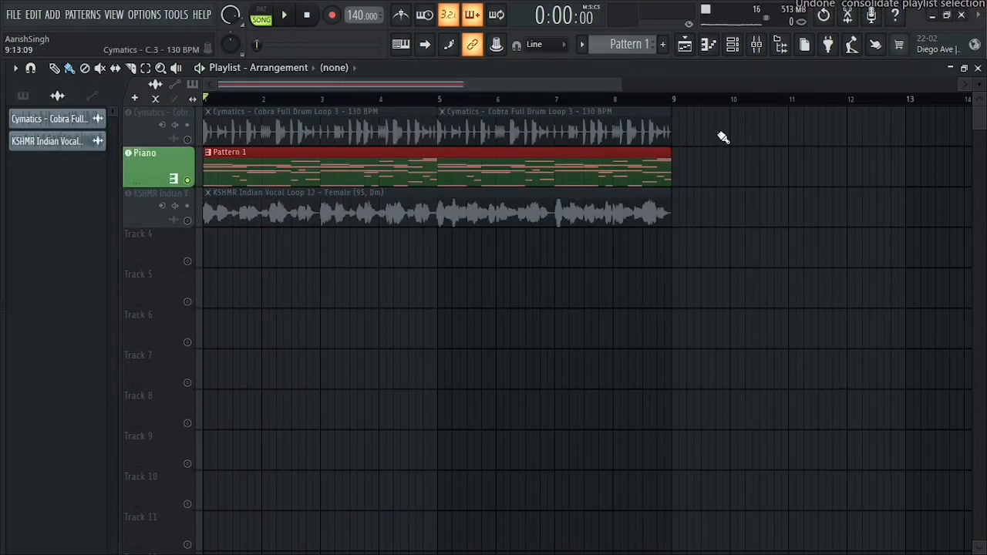
Solo the drum loop track and remove the second Gross Beat from the Master channel.
right_click(191, 142)
click(757, 46)
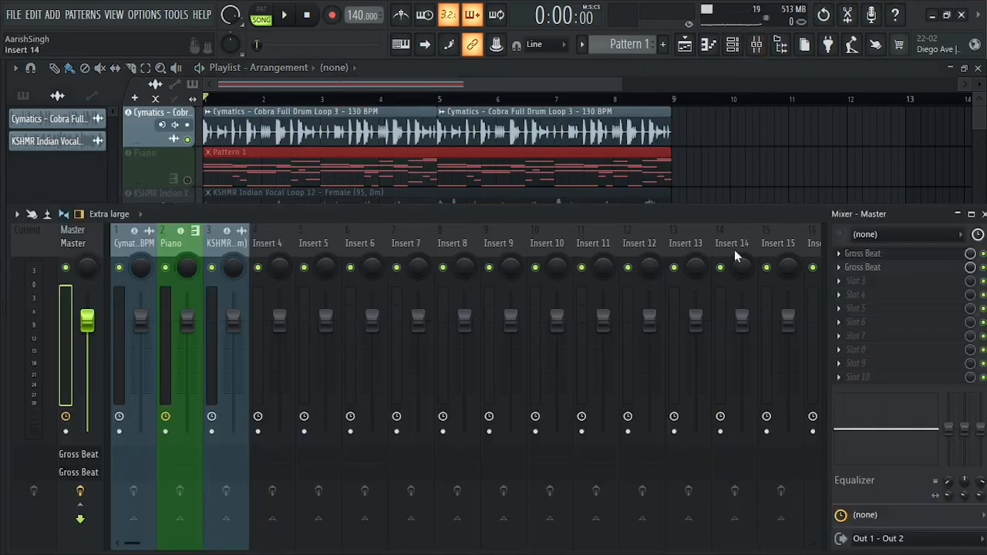
right_click(846, 267)
click(853, 229)
key(Return)
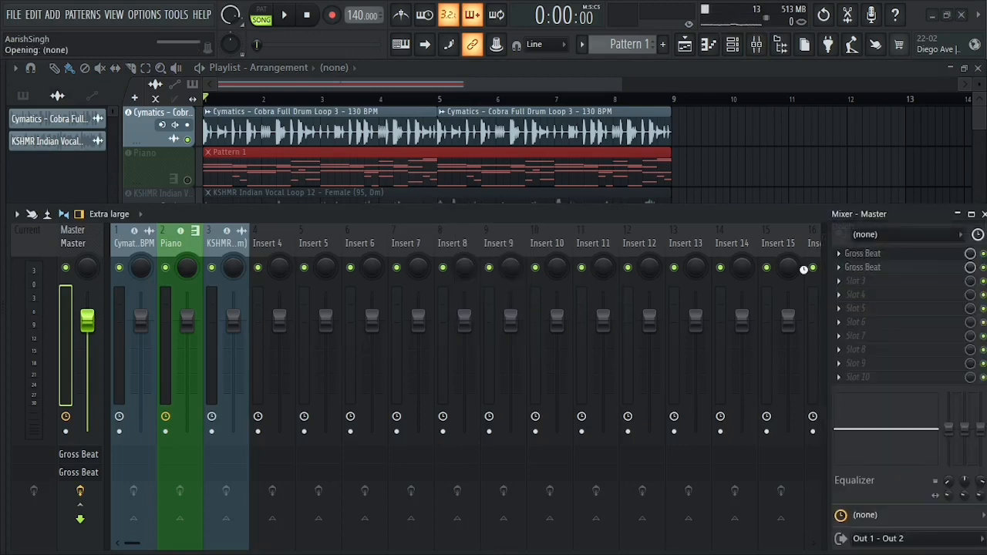
Open the Gross Beat on the Master channel and preview the drum loop with the Empty time pattern.
click(864, 255)
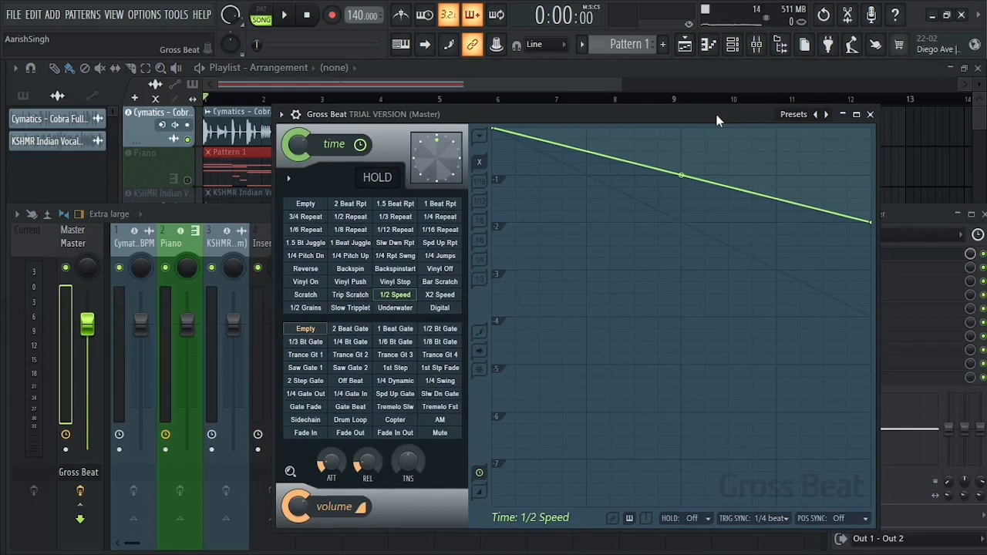
key(space)
key(space)
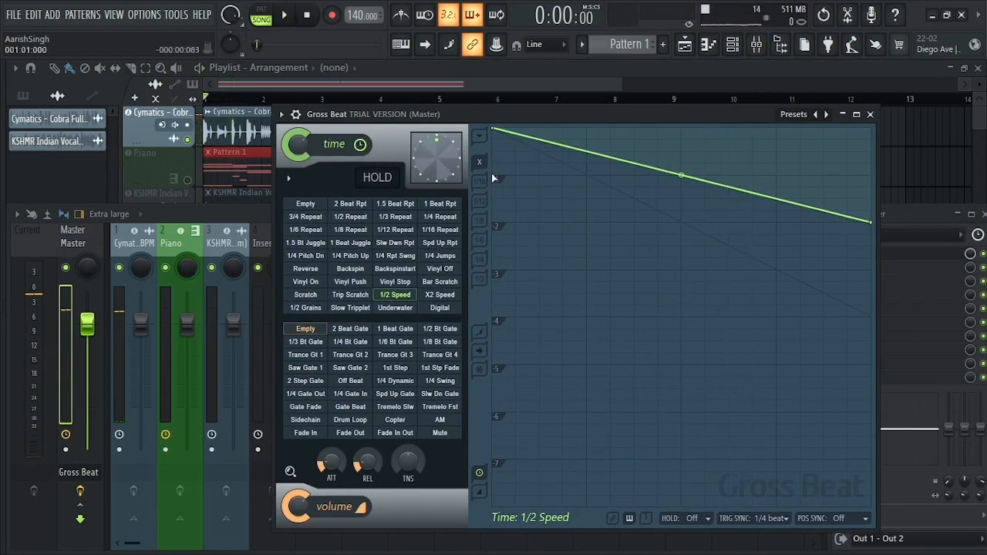
key(space)
key(space)
click(310, 204)
key(space)
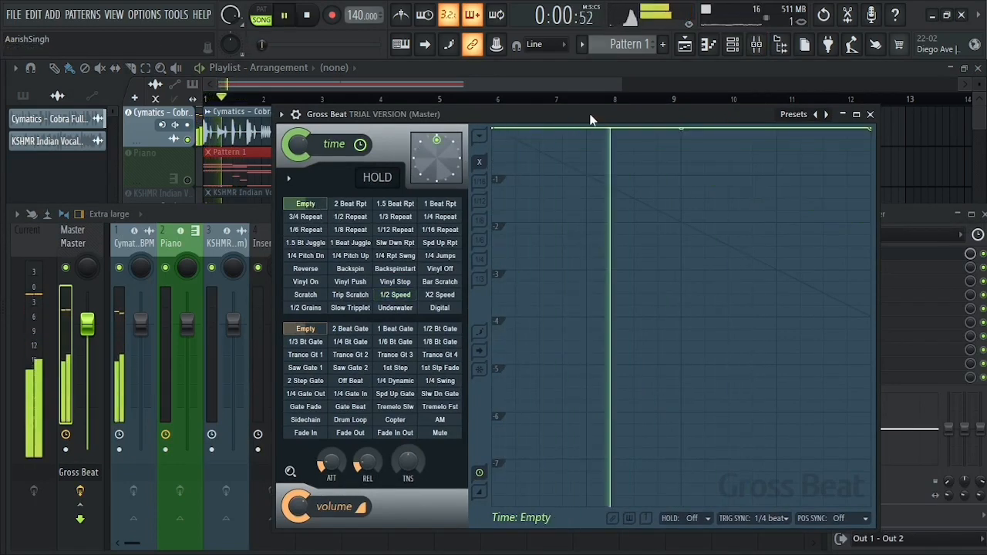
key(space)
Preview the drum loop with Gross Beat's 1/2 Speed time pattern.
click(394, 296)
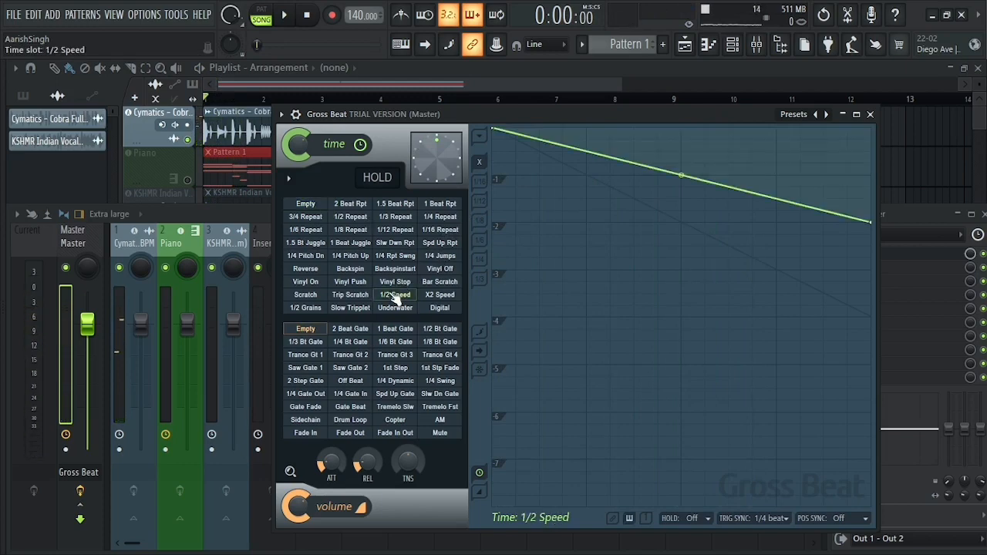
key(space)
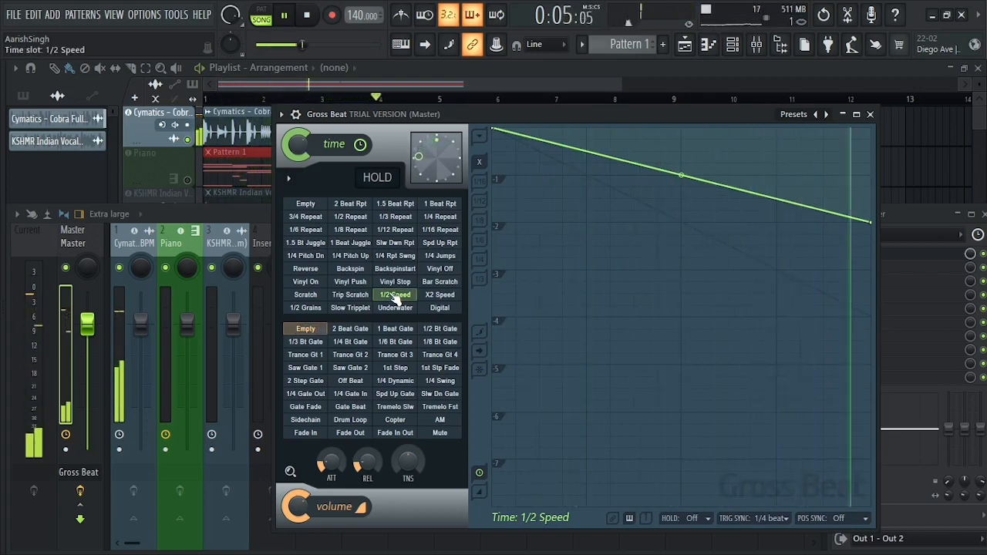
key(space)
Select the Backspinstart time pattern, then switch to 1.5 Beat Rpt and play the drum loop.
click(394, 268)
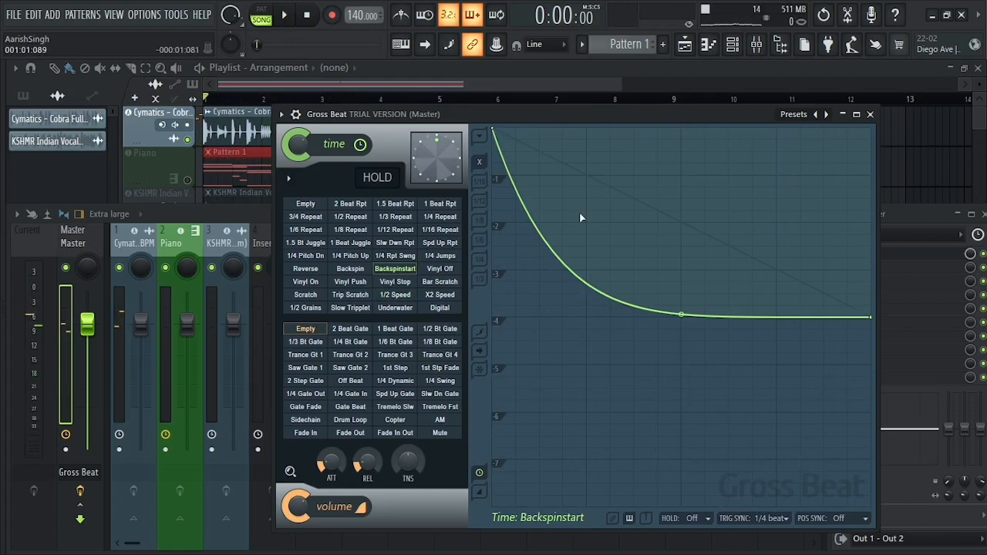
click(397, 205)
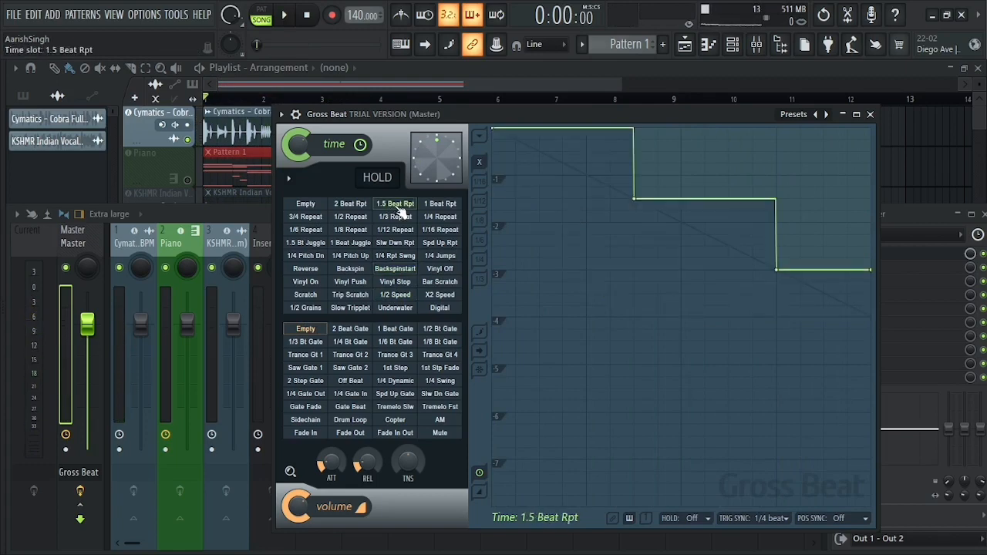
key(space)
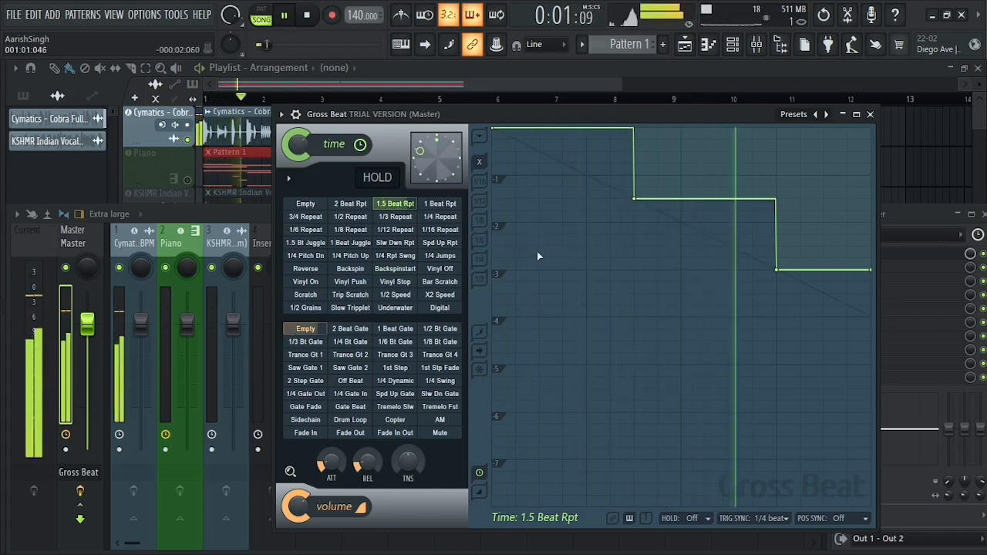
Preview the drum loop with the 1/16 Repeat and 1/3 Repeat time patterns.
click(439, 229)
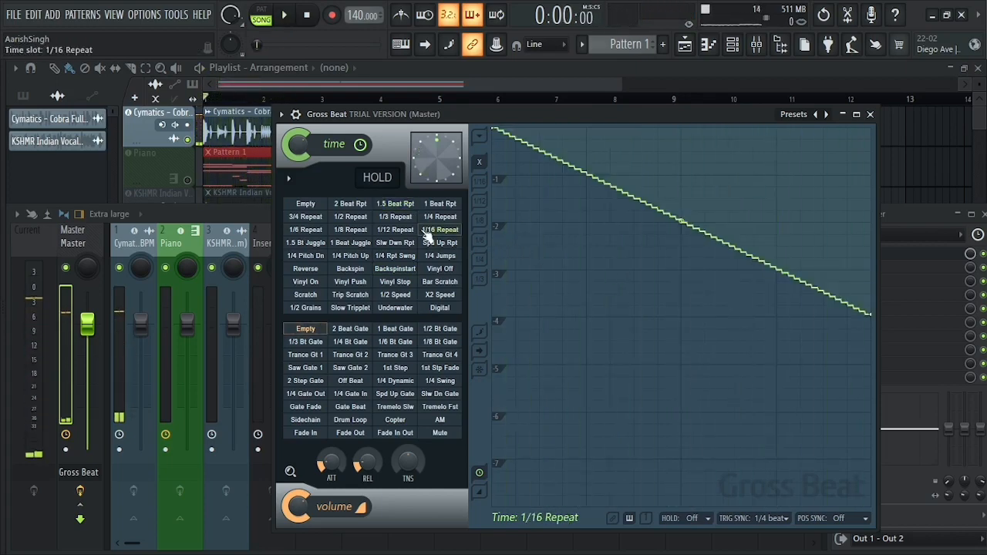
click(394, 217)
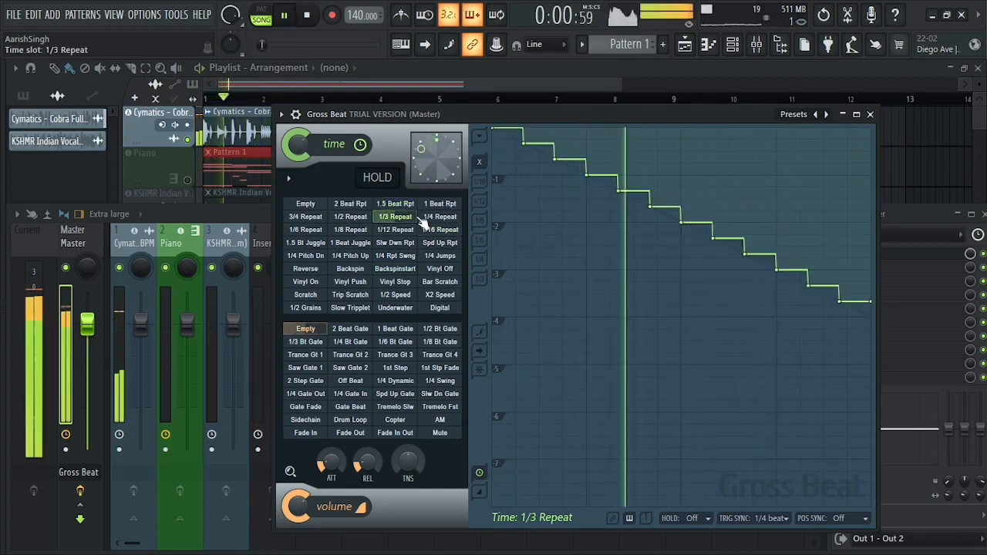
key(space)
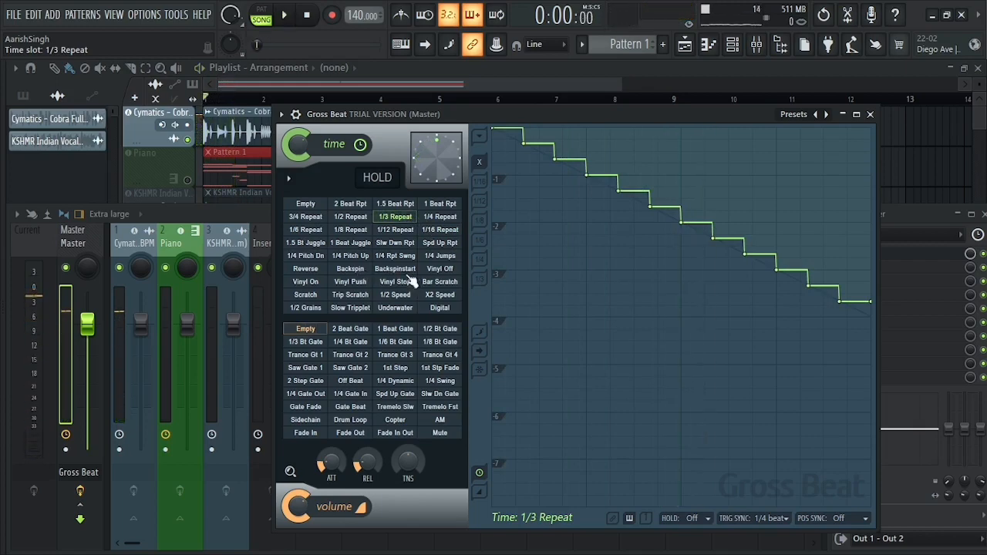
Preview the drum loop with the Vinyl Off time pattern.
click(439, 268)
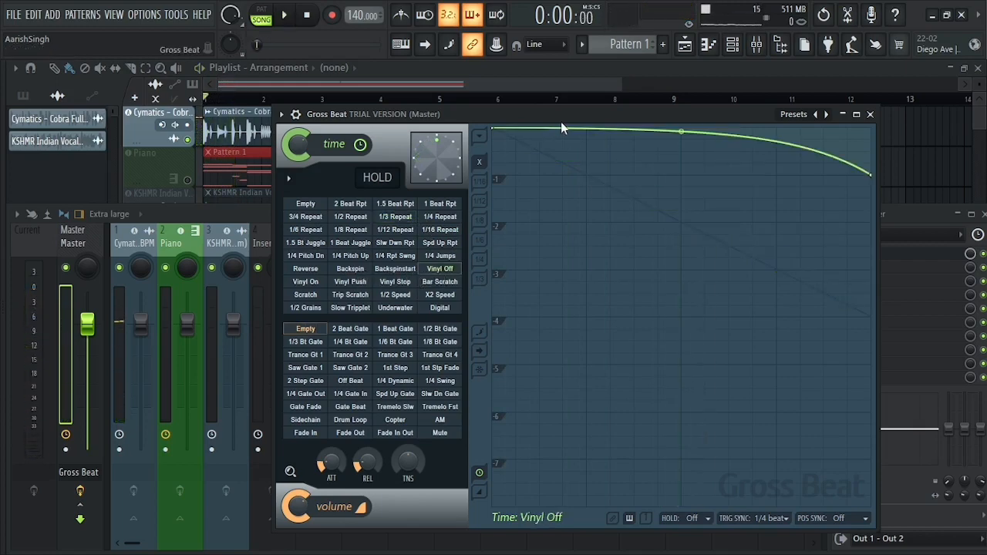
key(space)
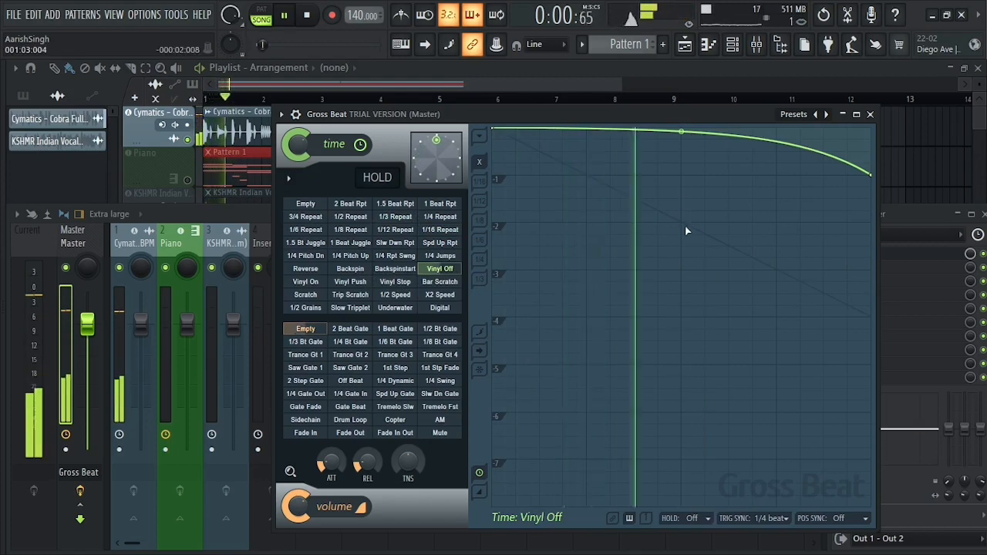
key(space)
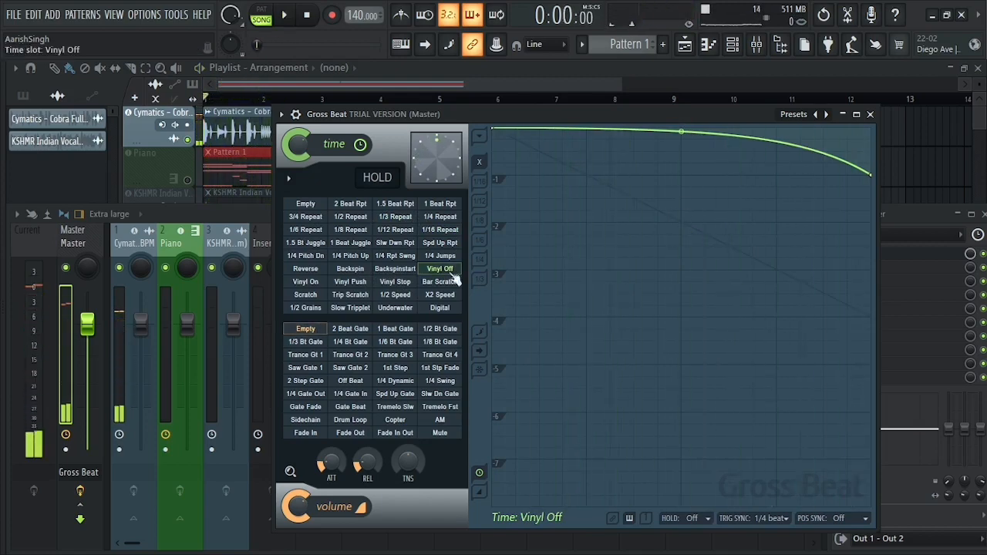
Preview the drum loop with the Scratch time pattern.
click(312, 295)
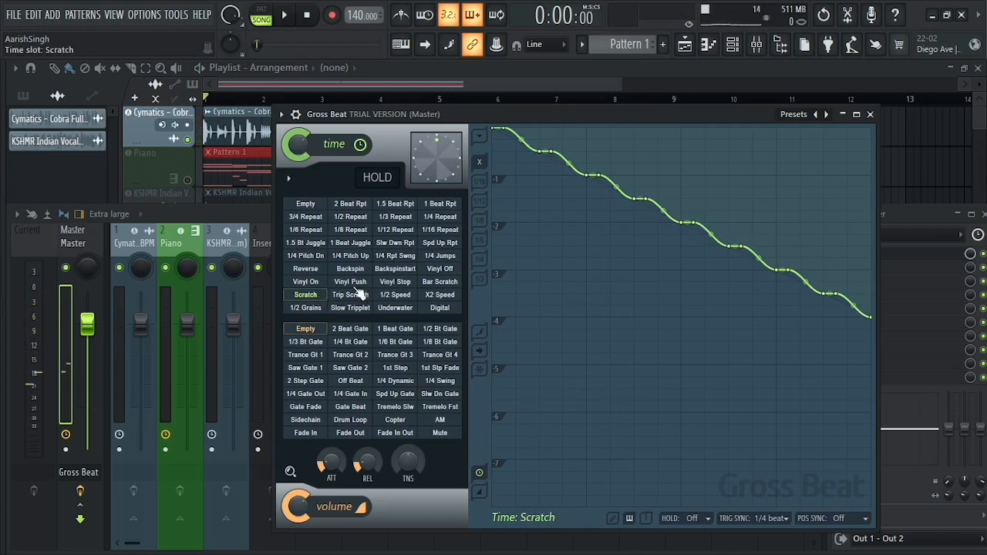
drag(653, 116, 653, 113)
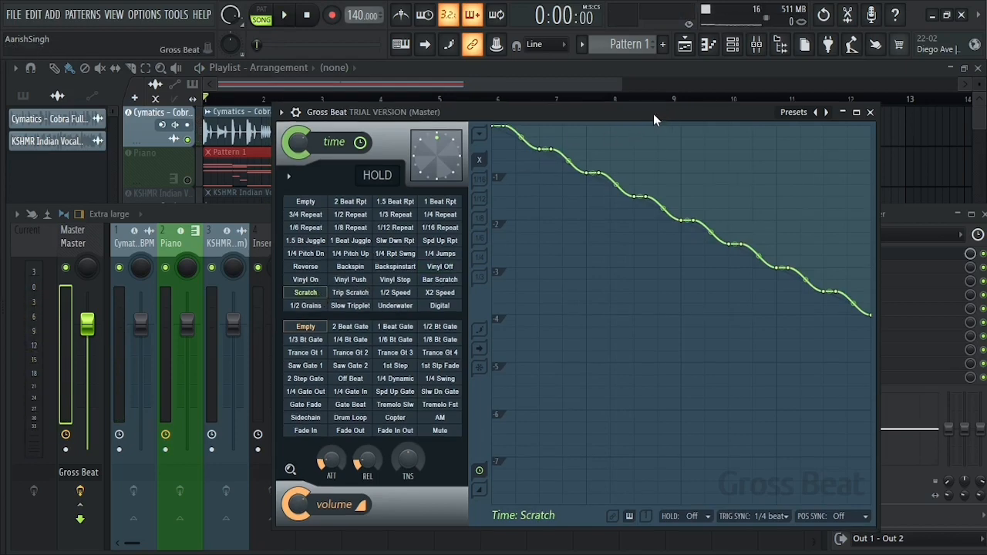
key(space)
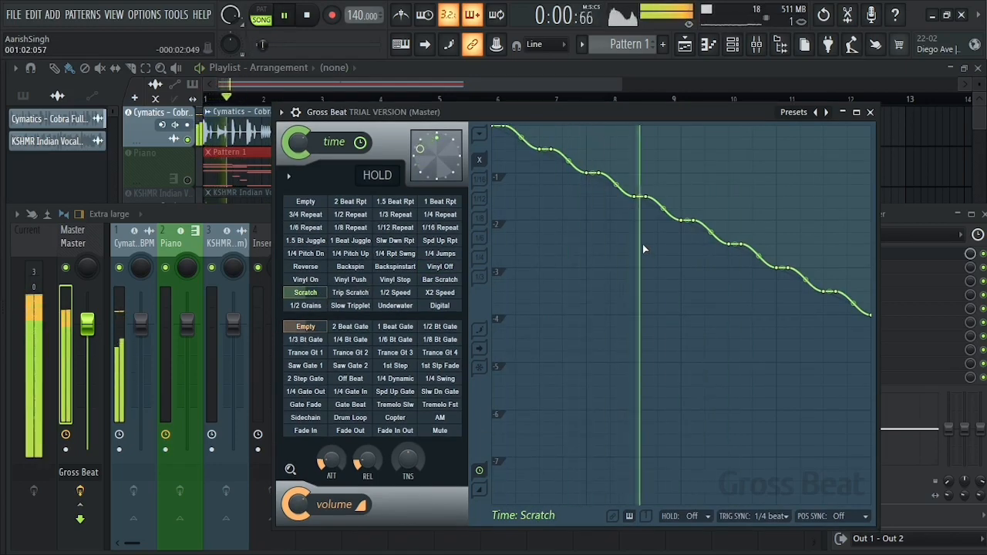
key(space)
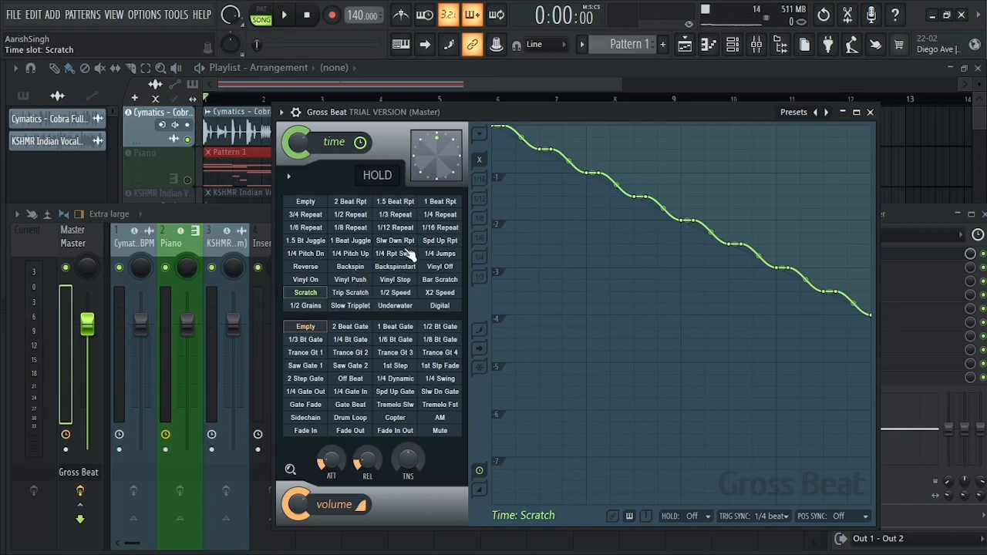
Choose the Vinyl Off time pattern, try several volume gates, and preview the drum loop with 1/4 Bt Gate.
click(440, 267)
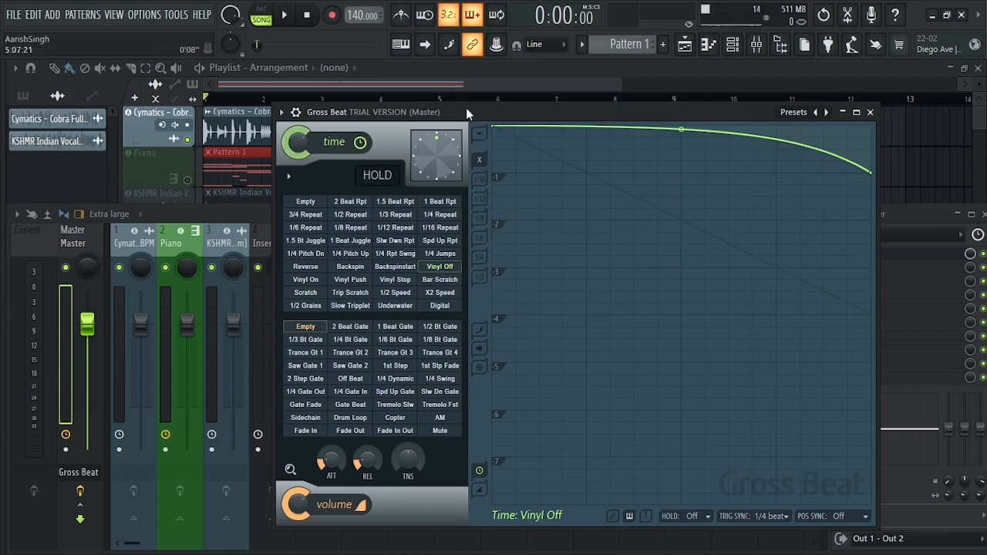
click(354, 326)
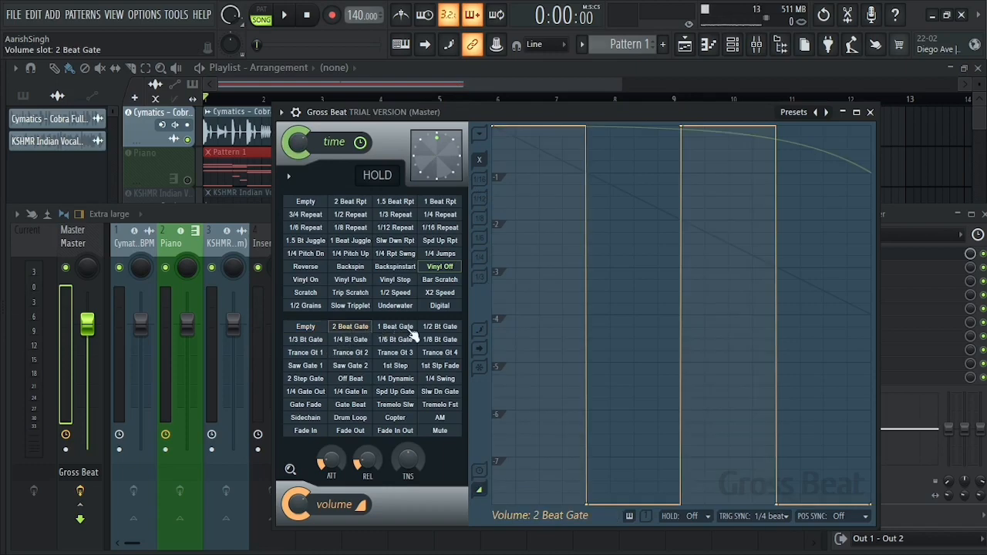
click(394, 326)
click(439, 340)
click(357, 341)
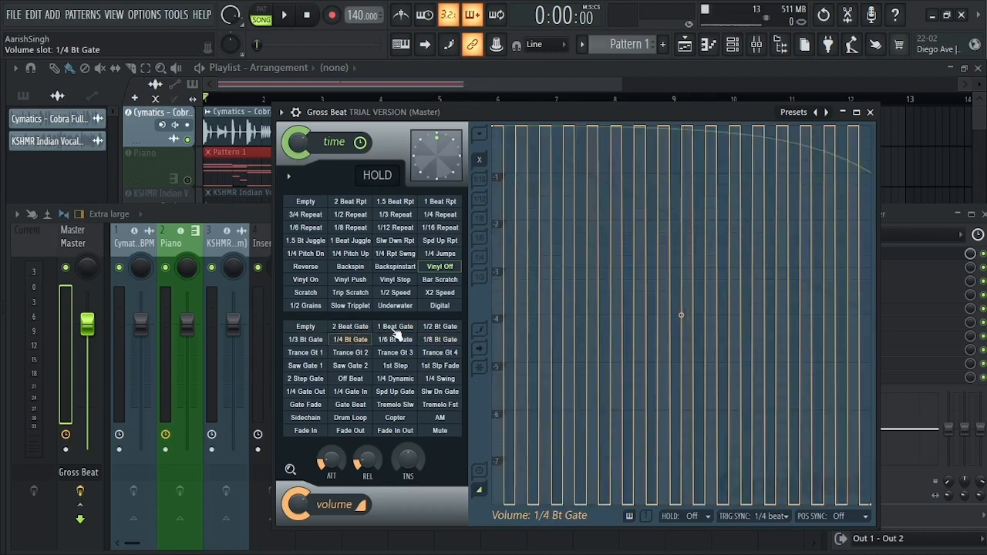
key(space)
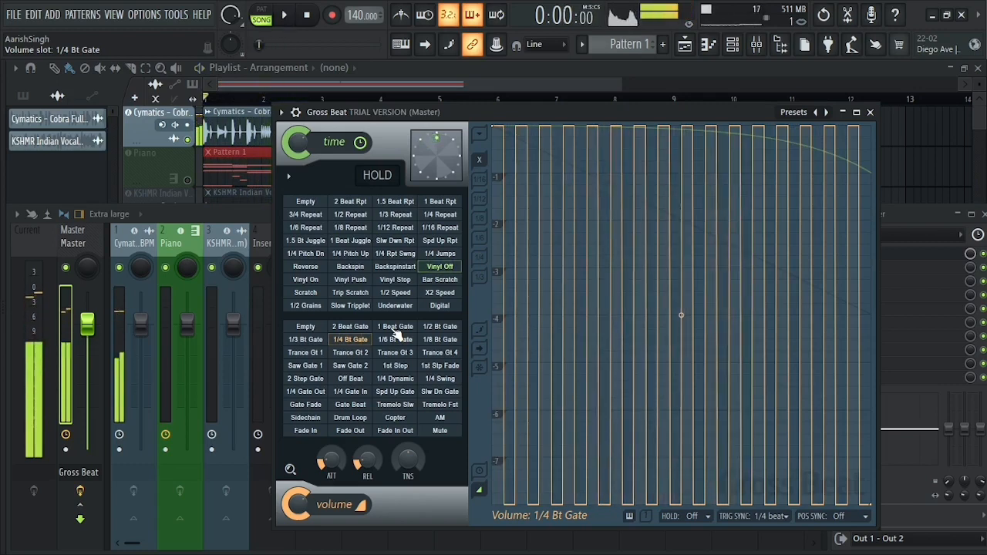
key(space)
Lower Gross Beat's time mix to 74%, preview the drum loop, and select the 1 Beat Juggle time pattern.
drag(296, 143, 296, 154)
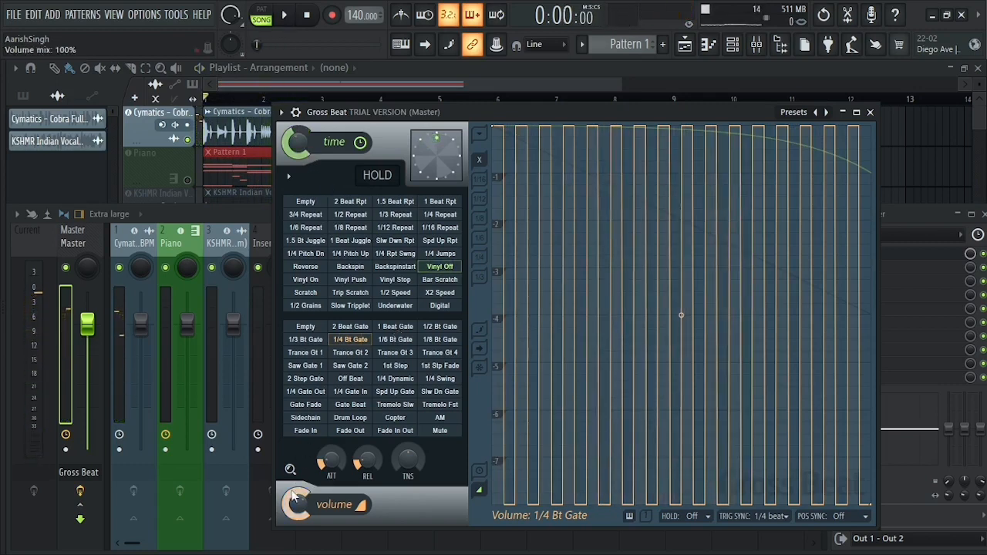
key(space)
key(space)
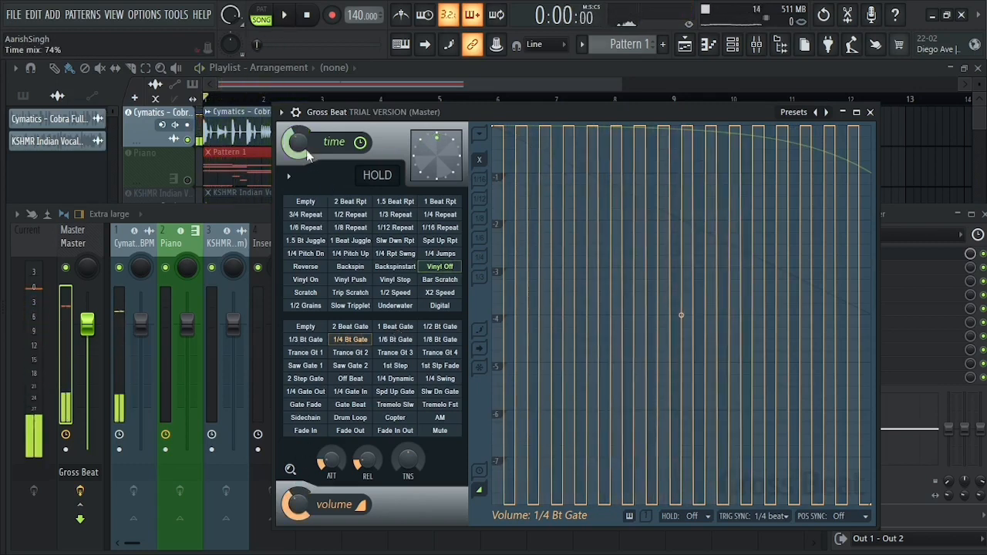
click(349, 241)
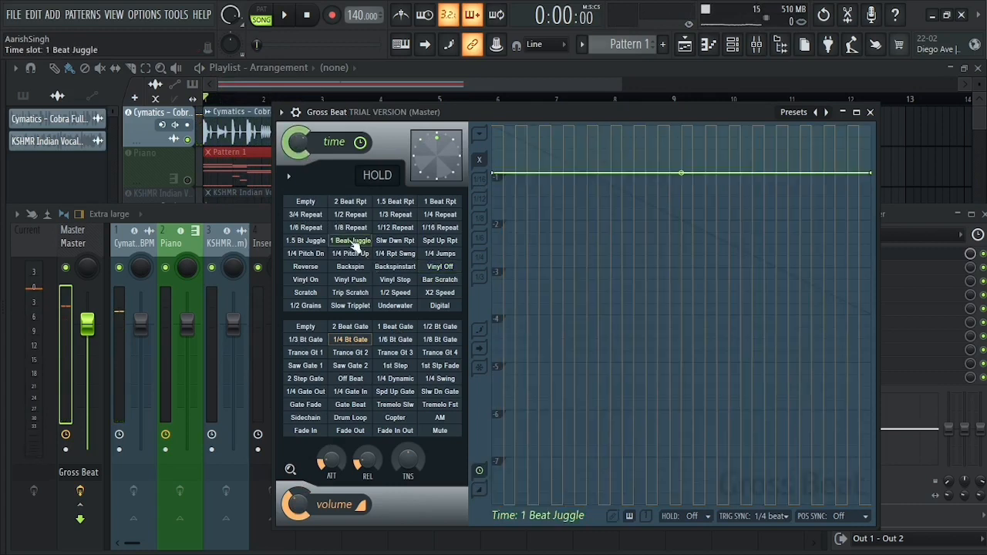
Load Gross Beat's Patterns preset and preview the drum loop with the Basic 2 time pattern.
click(816, 112)
click(867, 177)
click(350, 202)
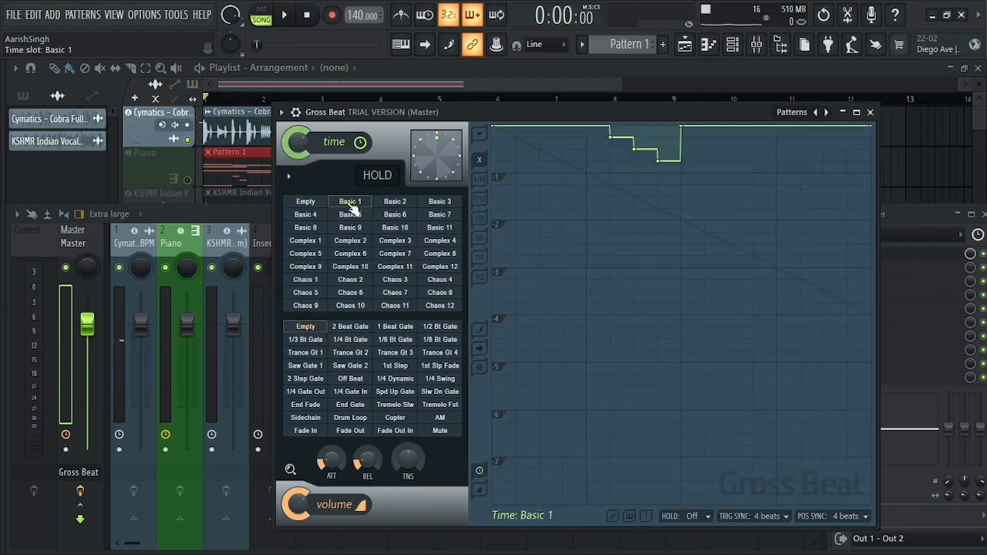
click(383, 218)
click(362, 224)
click(397, 203)
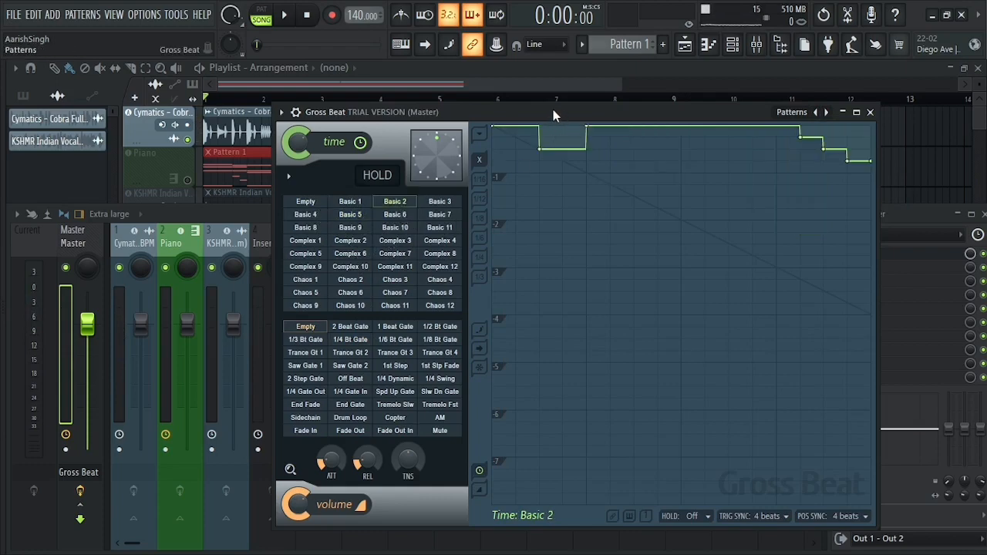
key(space)
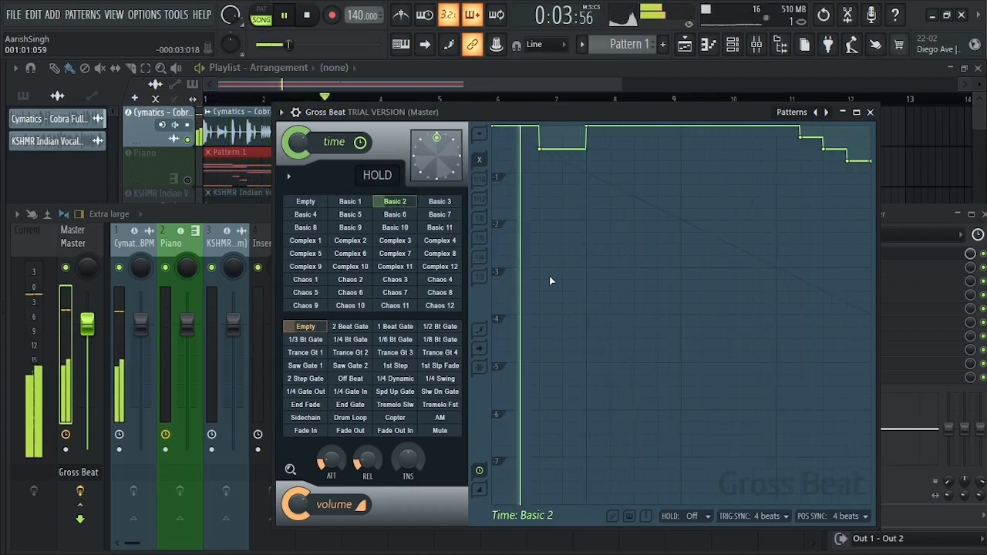
key(space)
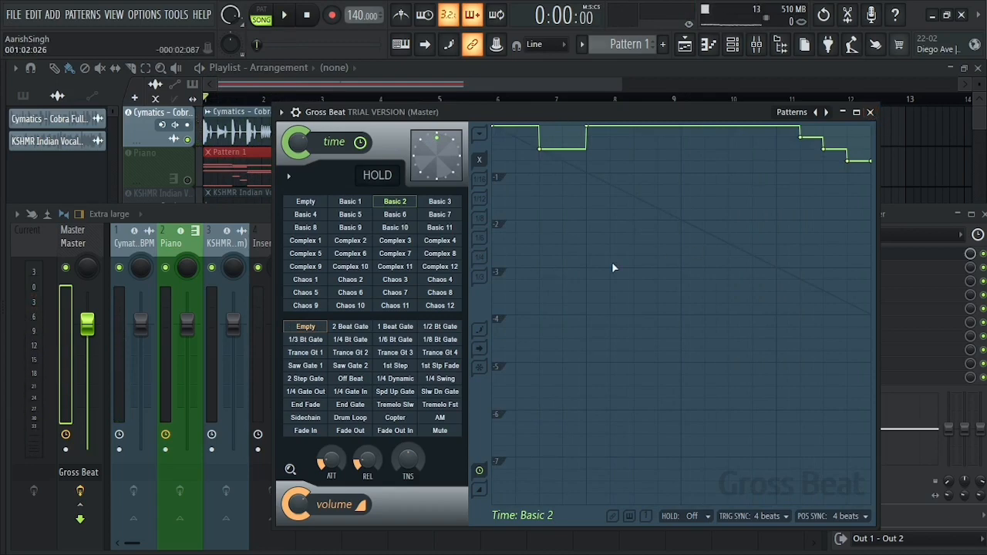
Close Gross Beat, solo the KSHMR Indian Vocal Loop track in the playlist, and bring the mixer back up.
click(870, 114)
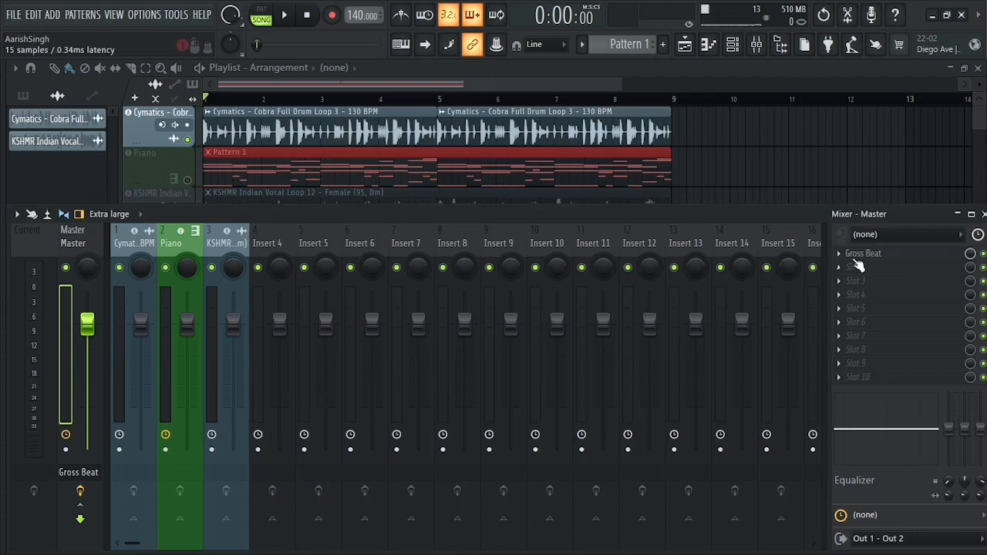
click(516, 70)
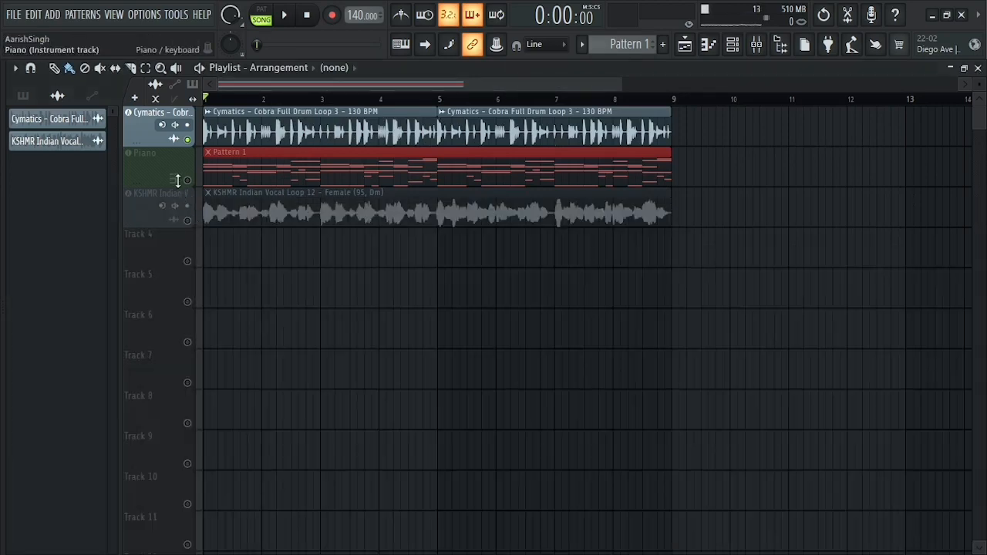
click(192, 225)
click(777, 45)
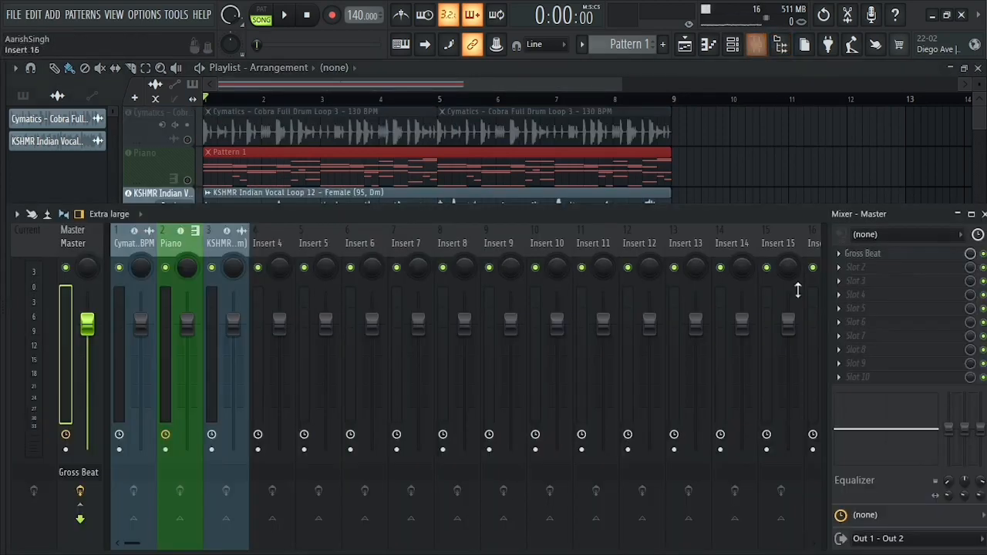
Load the Momentary preset in the Master channel's Gross Beat.
click(898, 257)
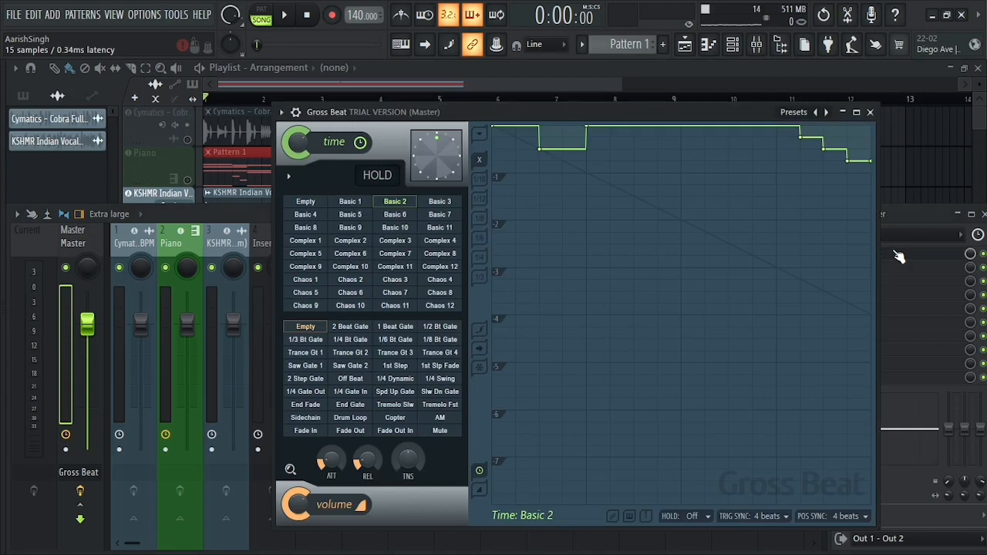
click(826, 113)
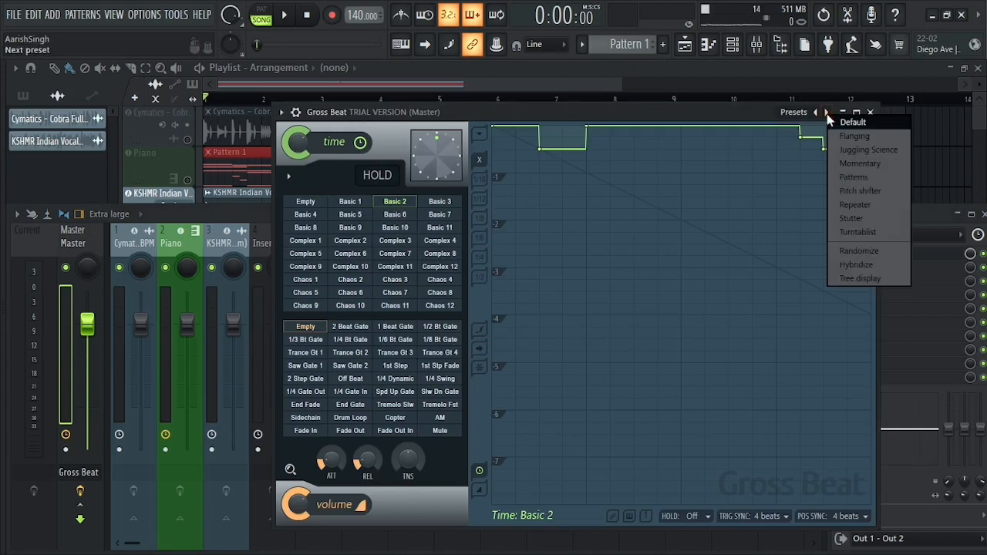
click(860, 163)
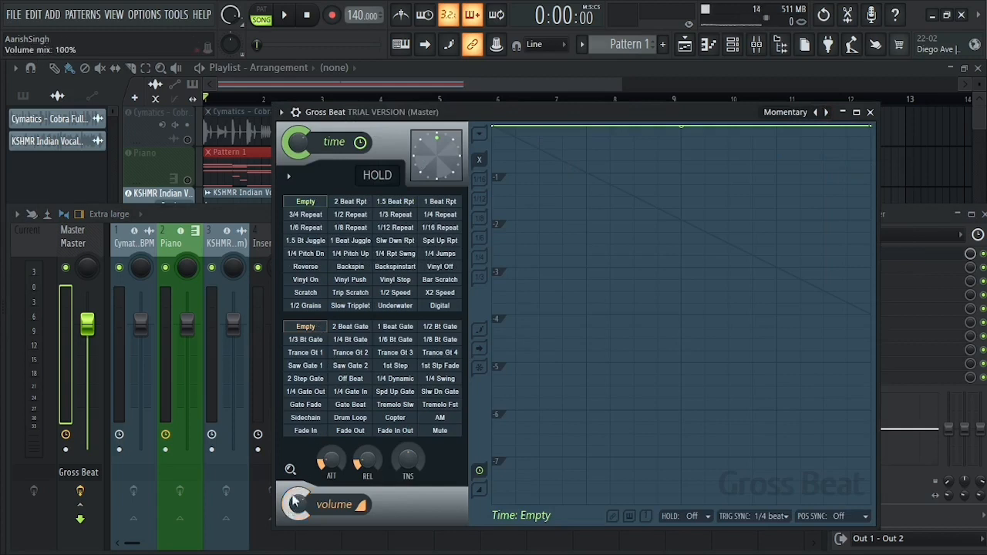
Preview the vocal loop with Gross Beat's 2 Beat Rpt time pattern and with the 1/2 Speed pattern.
click(350, 201)
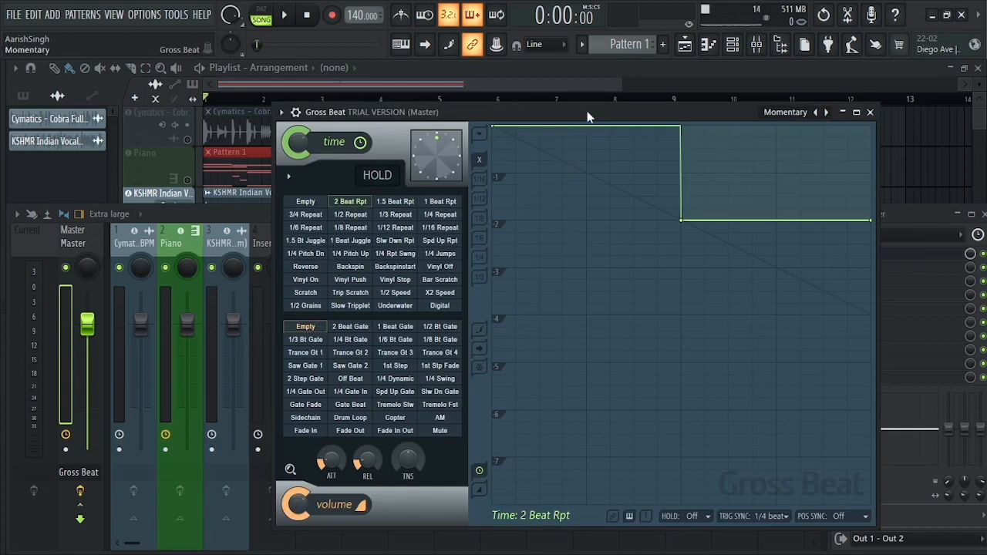
key(space)
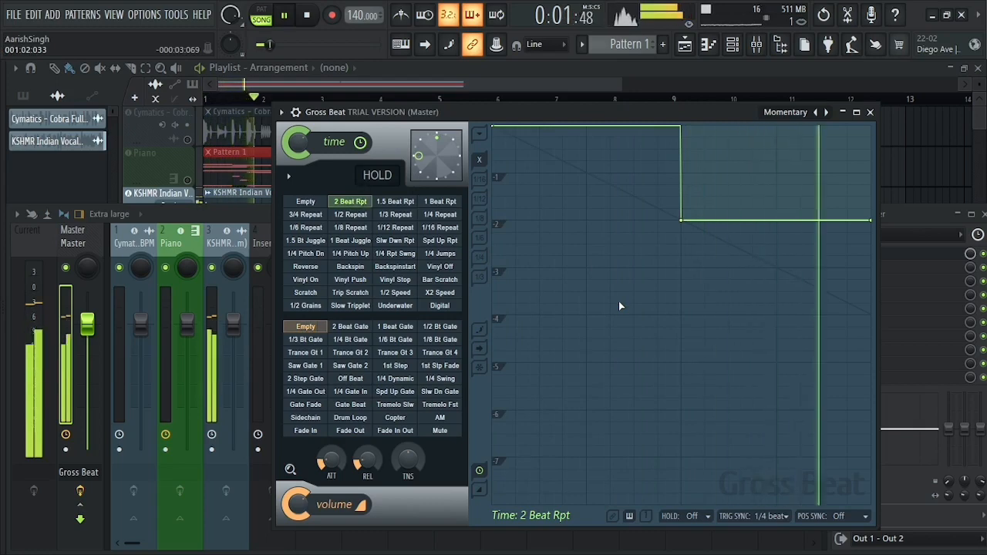
key(space)
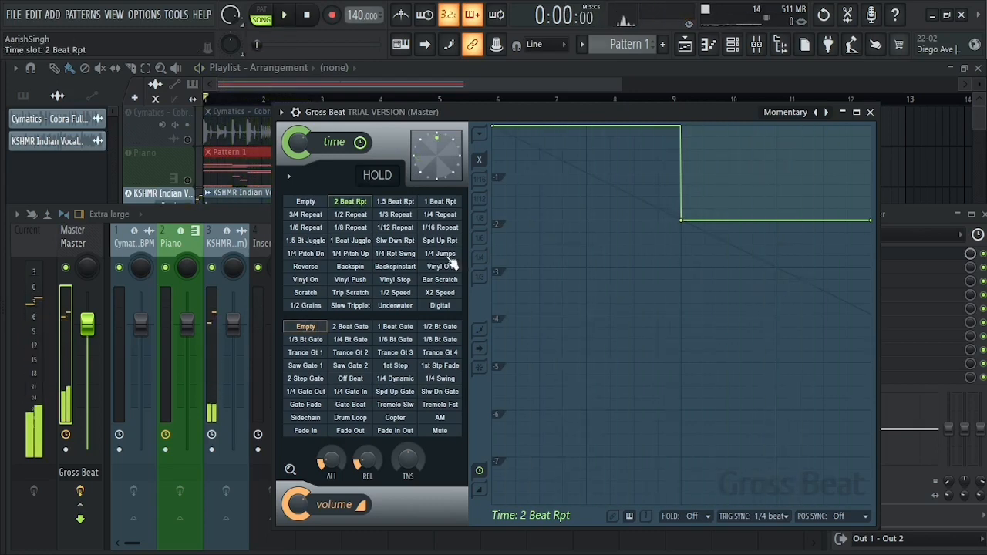
click(391, 289)
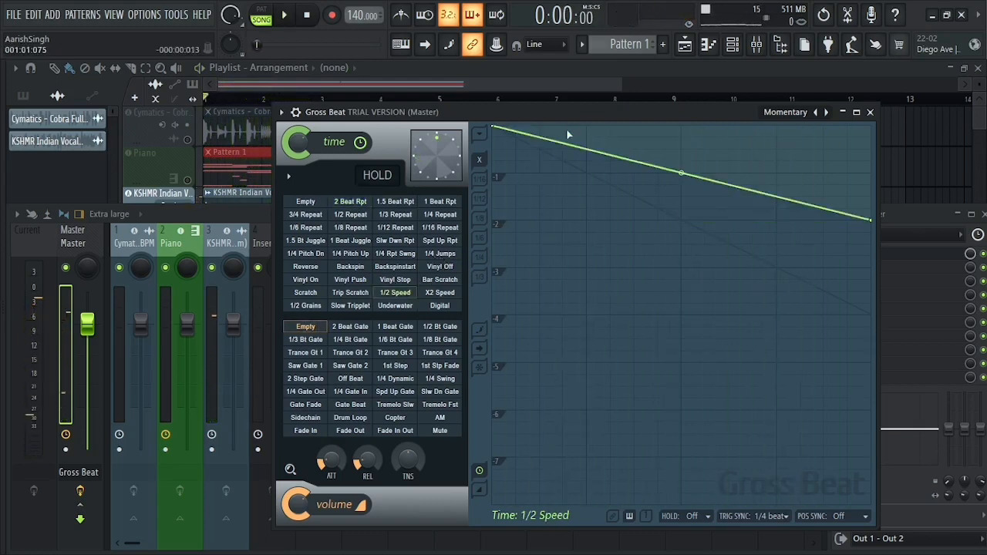
key(space)
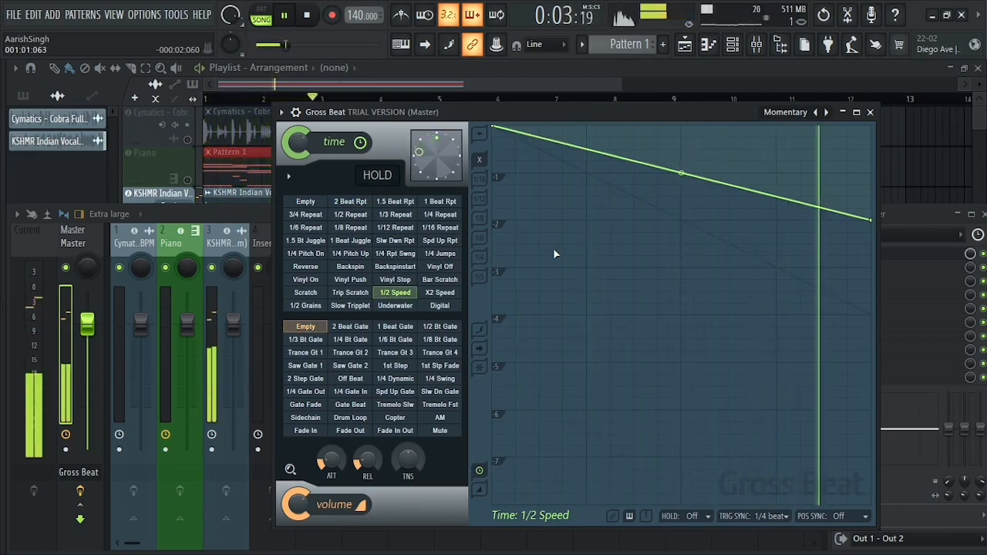
key(space)
Select the Reverse time pattern and preview the vocal loop with it.
click(350, 267)
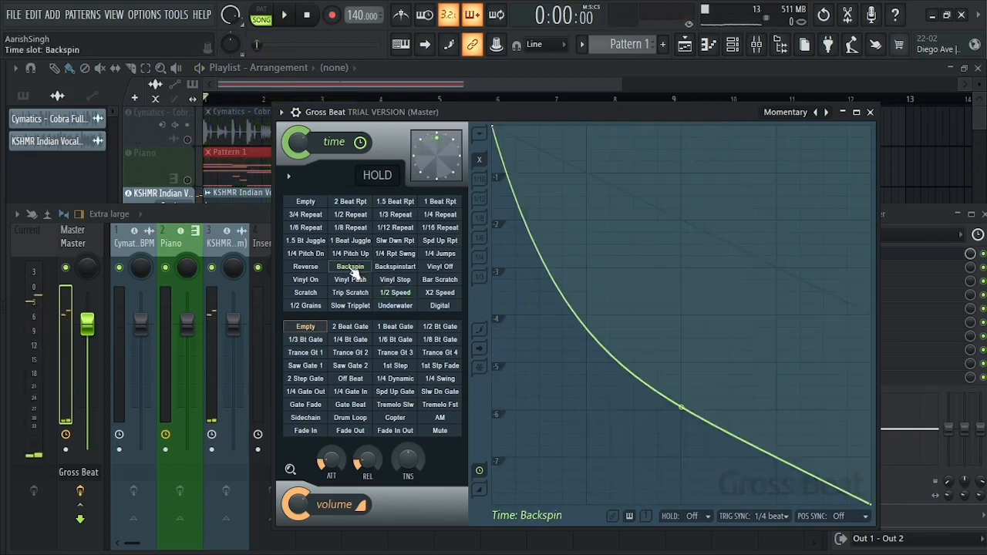
click(306, 266)
key(space)
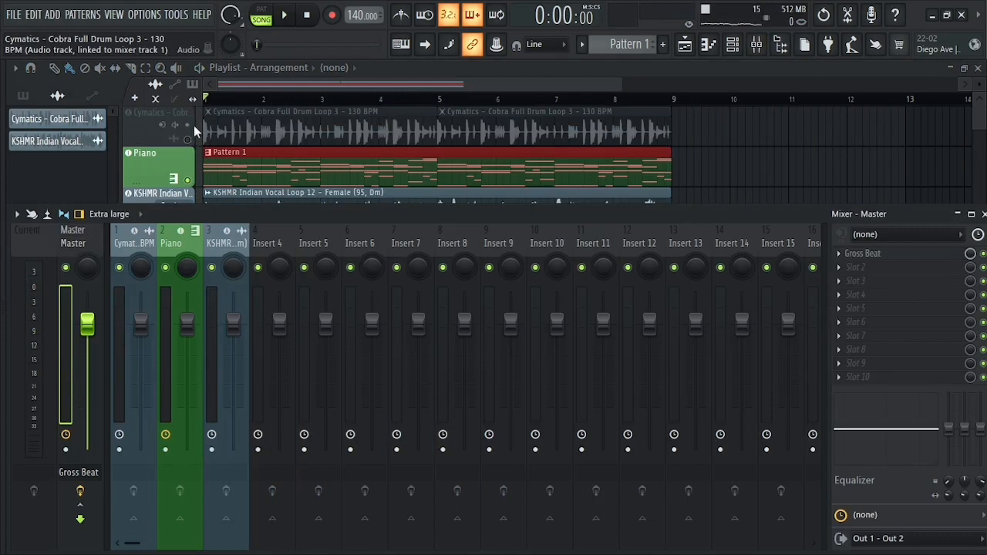
Solo the KSHMR Indian Vocal Loop track in the playlist again and reopen the Master channel's Gross Beat.
key(F9)
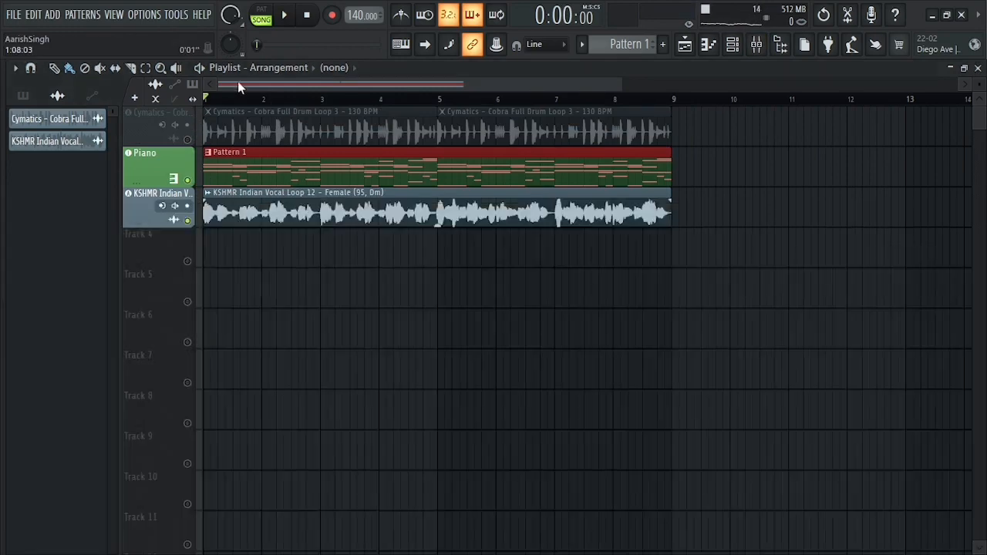
right_click(188, 221)
click(756, 44)
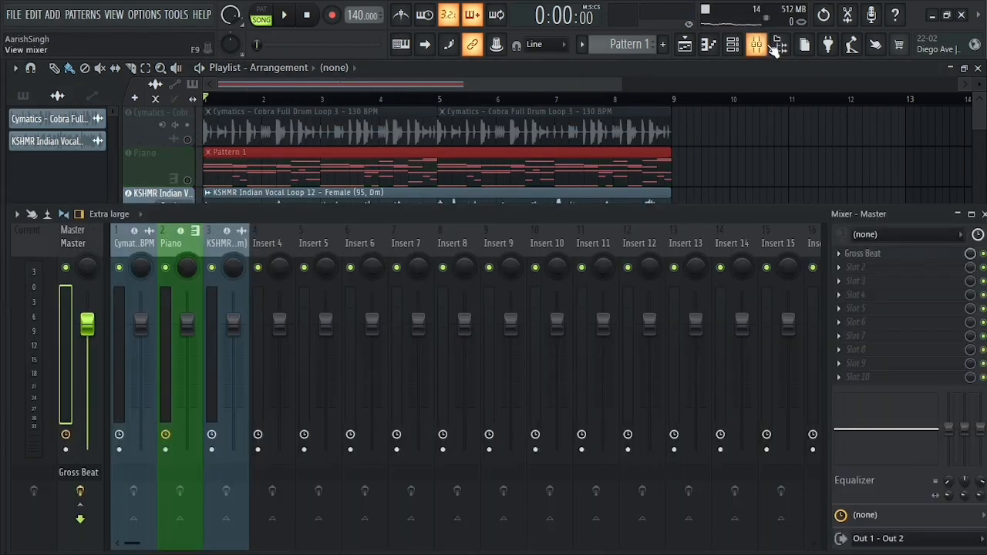
click(876, 256)
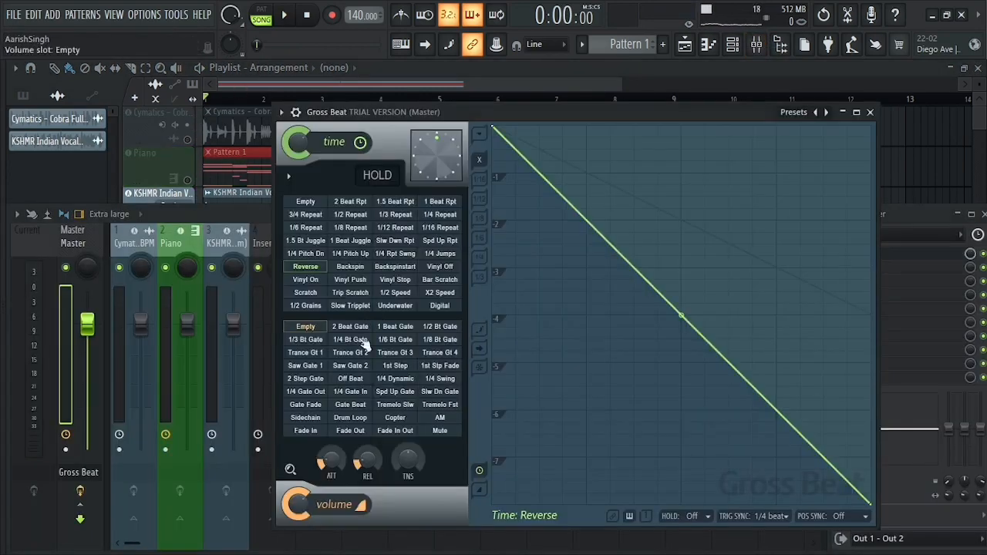
Reset the time pattern to Empty and preview the vocal loop with the 2 Beat Gate volume pattern.
click(319, 203)
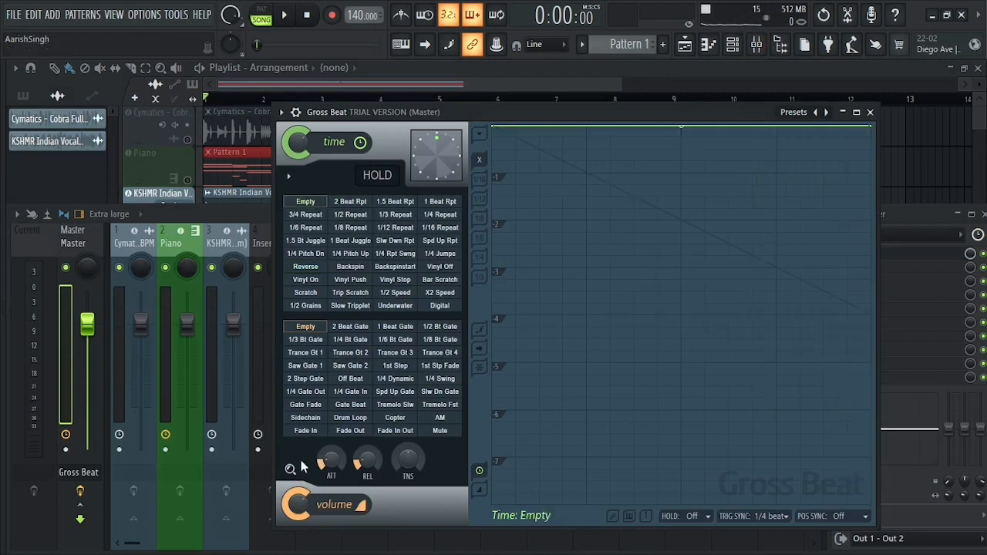
click(350, 327)
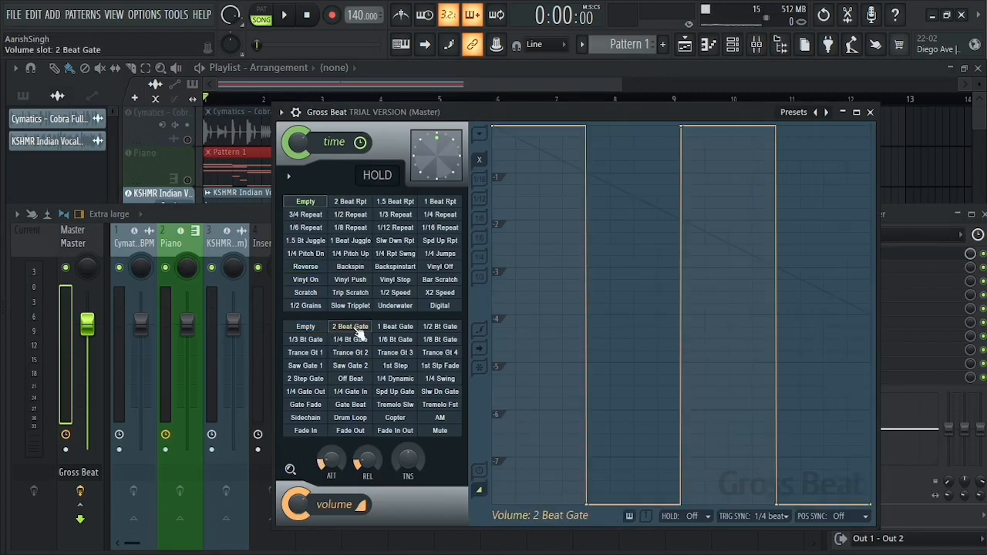
drag(609, 112, 590, 112)
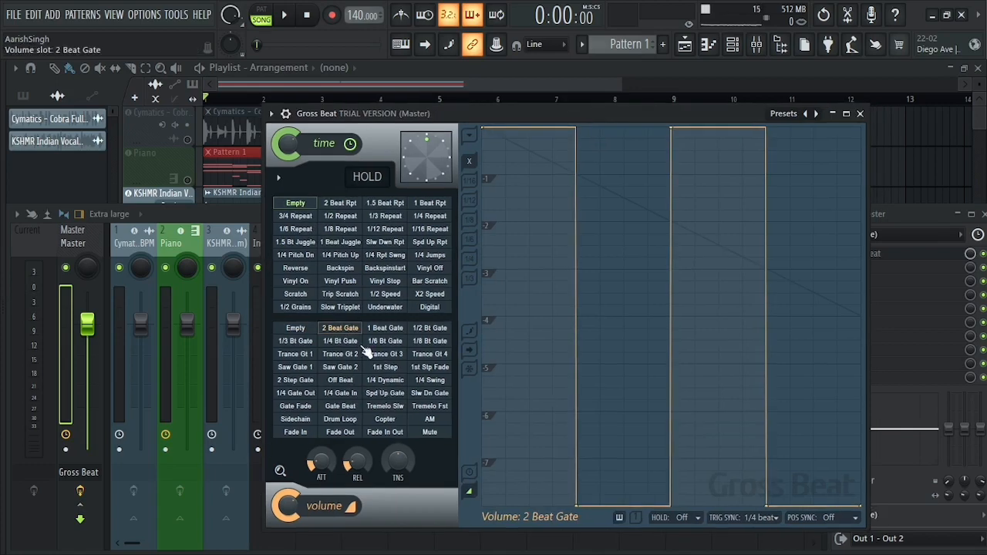
key(space)
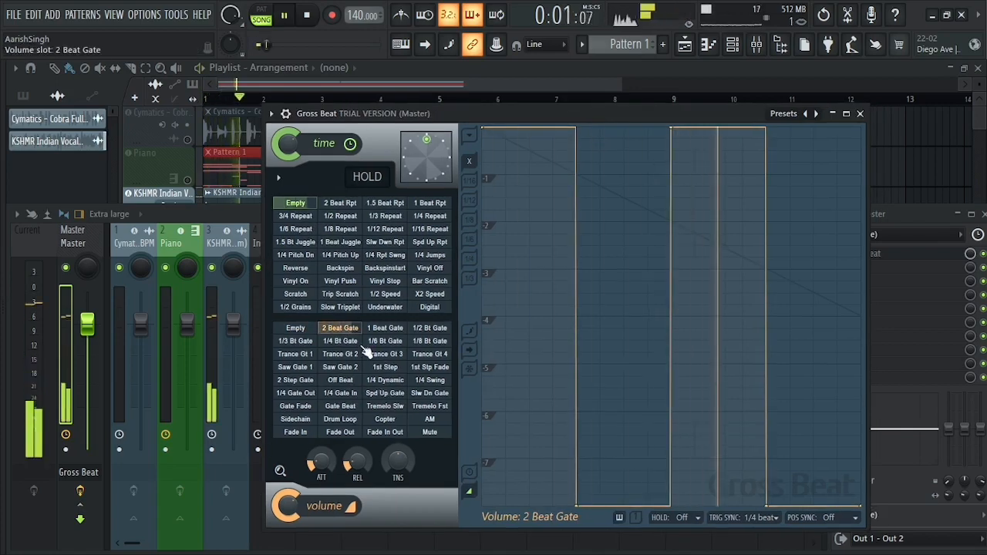
key(space)
Preview the vocal loop with the 1 Beat Gate volume pattern and with the 1/2 Bt Gate pattern.
click(385, 329)
key(space)
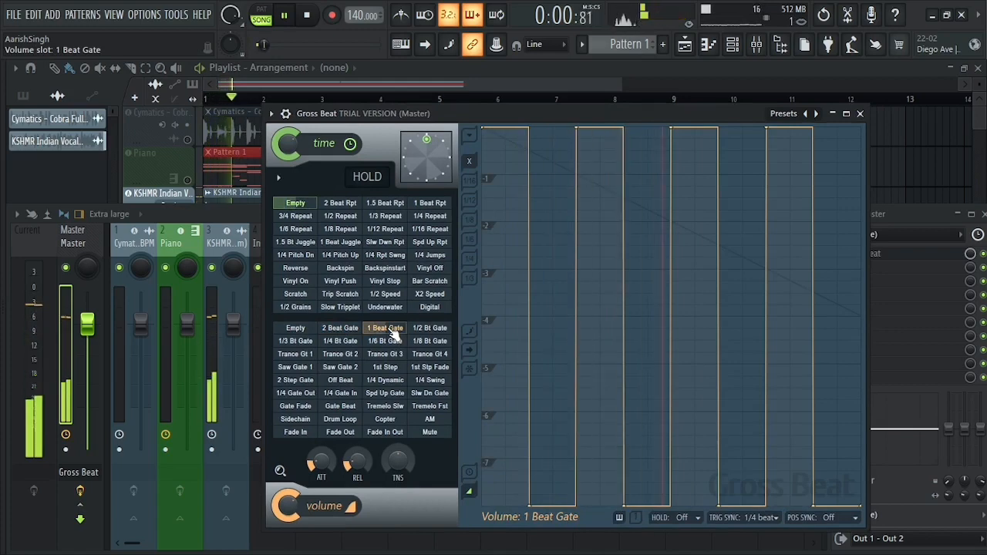
key(space)
click(430, 328)
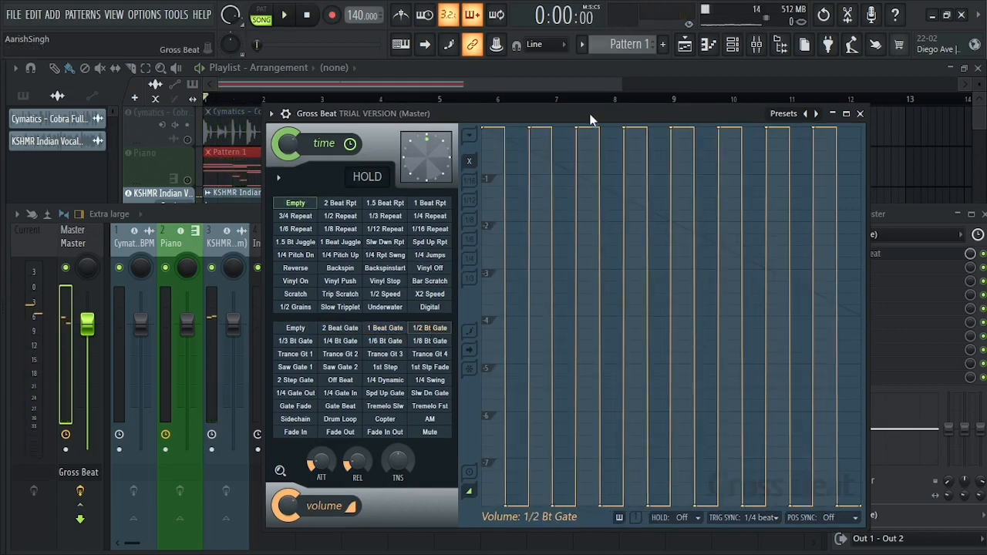
key(space)
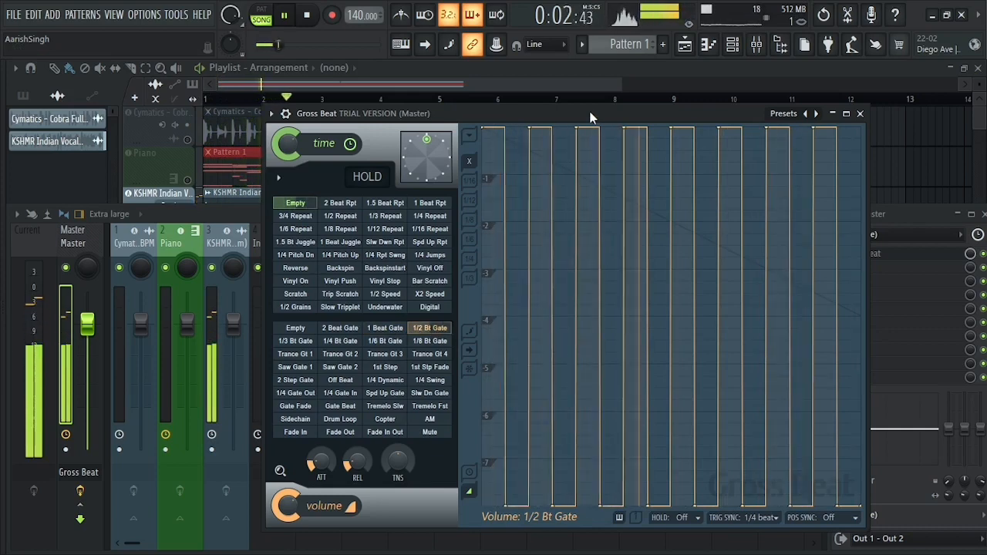
key(space)
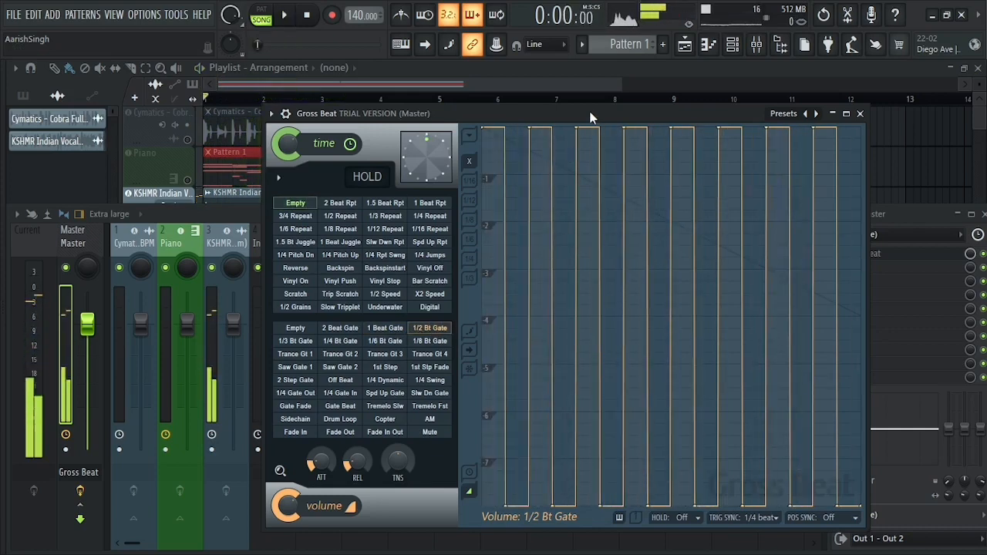
Switch the volume pattern to 1/4 Bt Gate and preview the vocal loop.
click(340, 341)
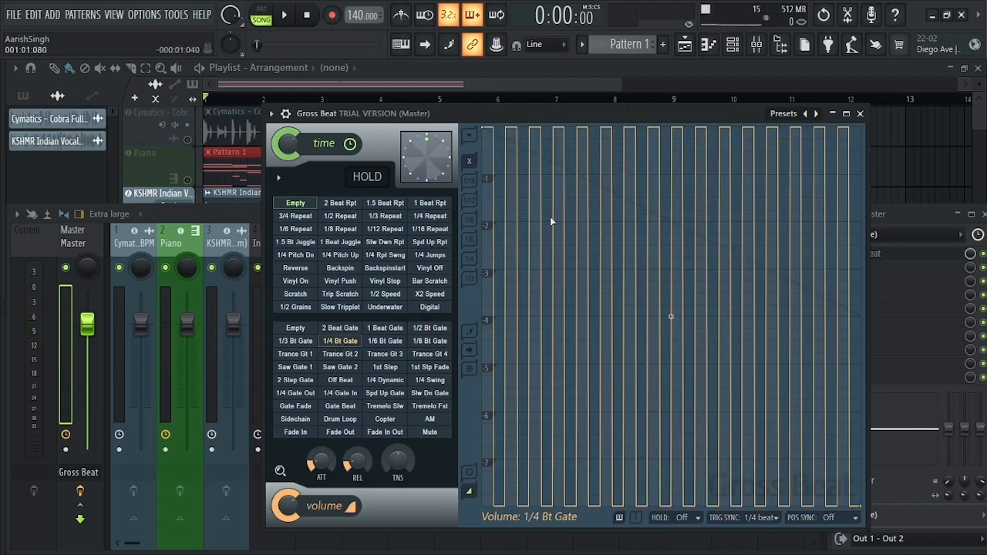
drag(659, 111, 648, 115)
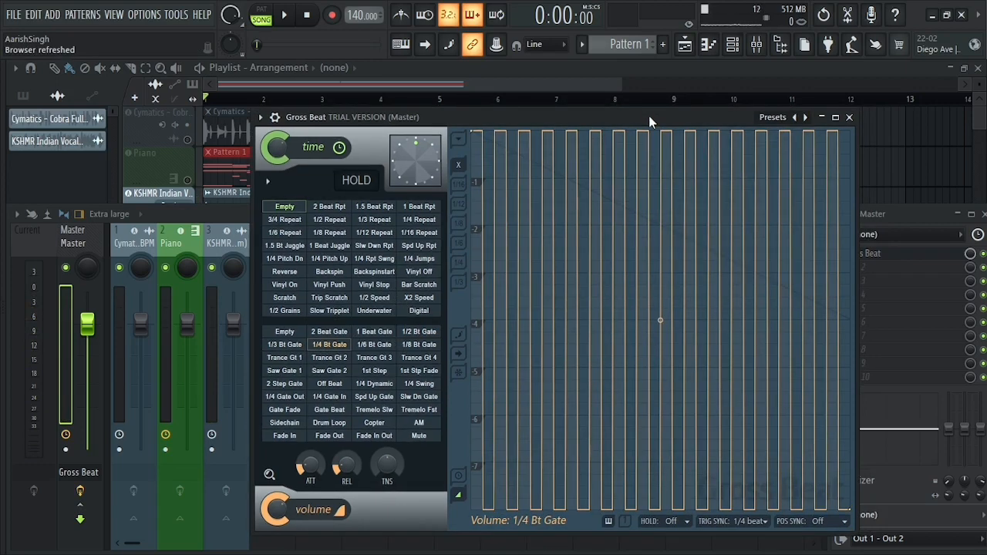
key(space)
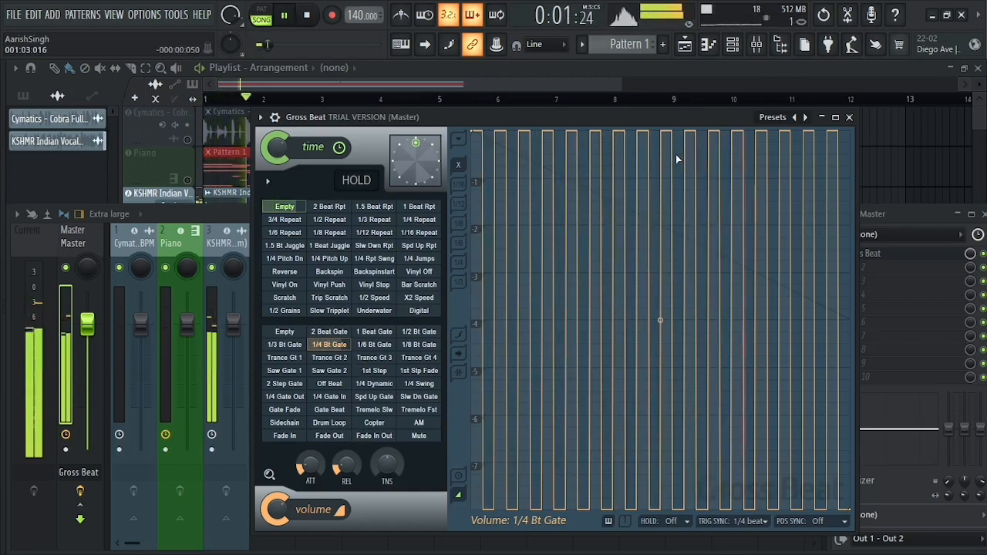
key(space)
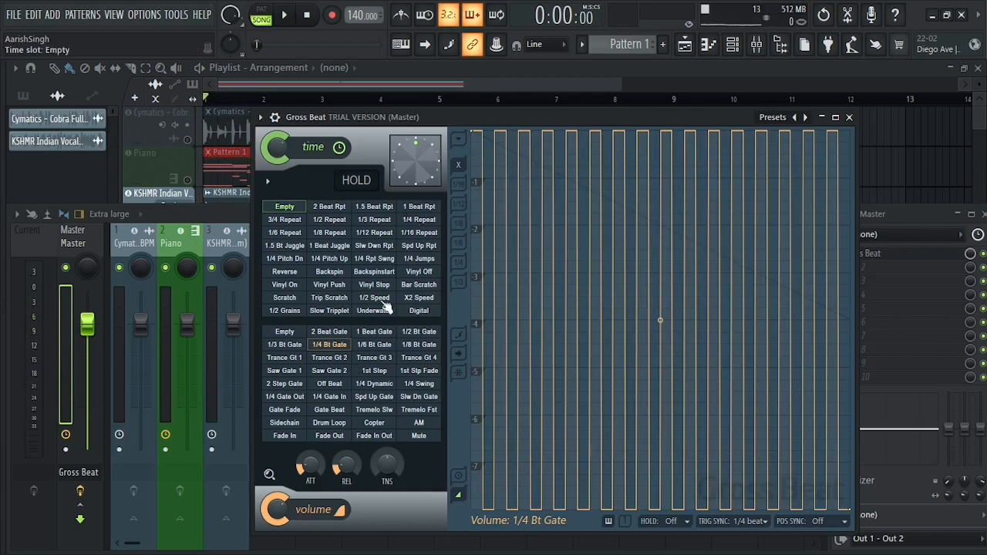
Select the Saw Gate 2 volume pattern, preview the vocal loop from the playlist, and stop playback.
click(376, 347)
click(387, 358)
click(343, 370)
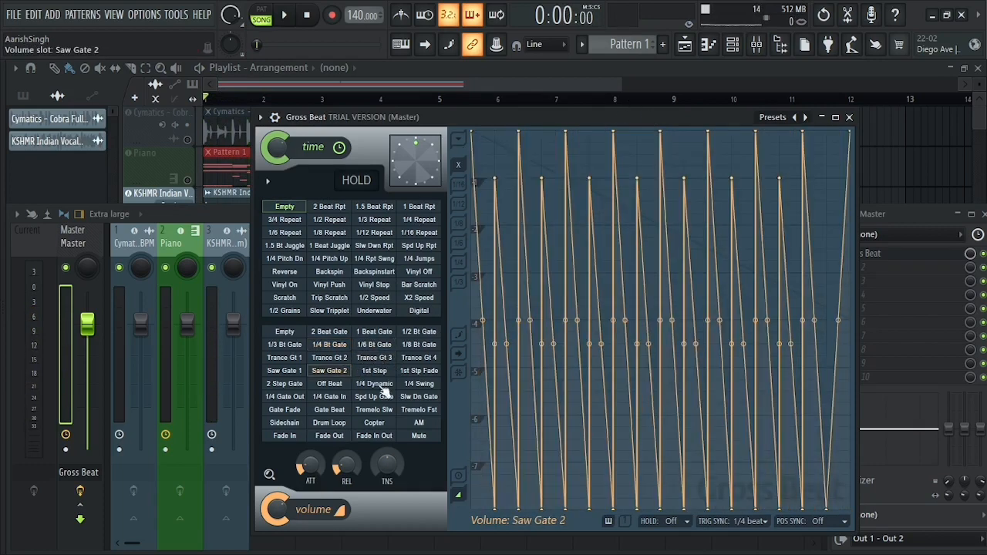
key(space)
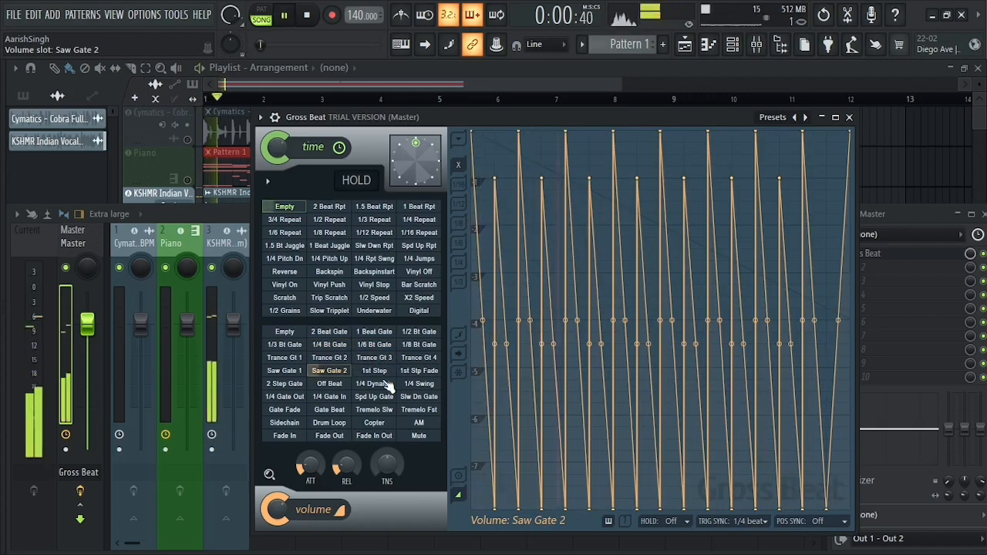
click(587, 85)
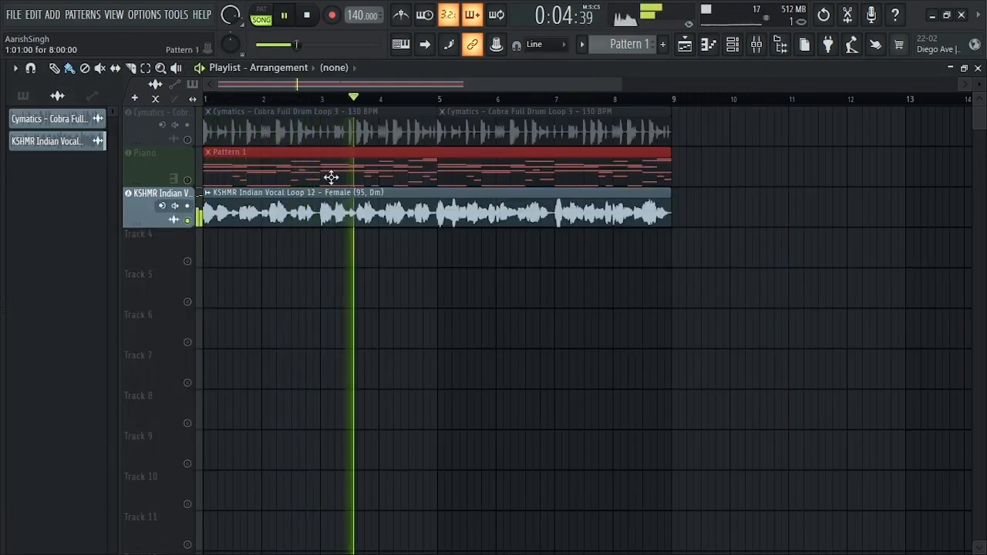
key(space)
Bring the mixer back up and reopen the Gross Beat instance on the Master channel.
click(765, 44)
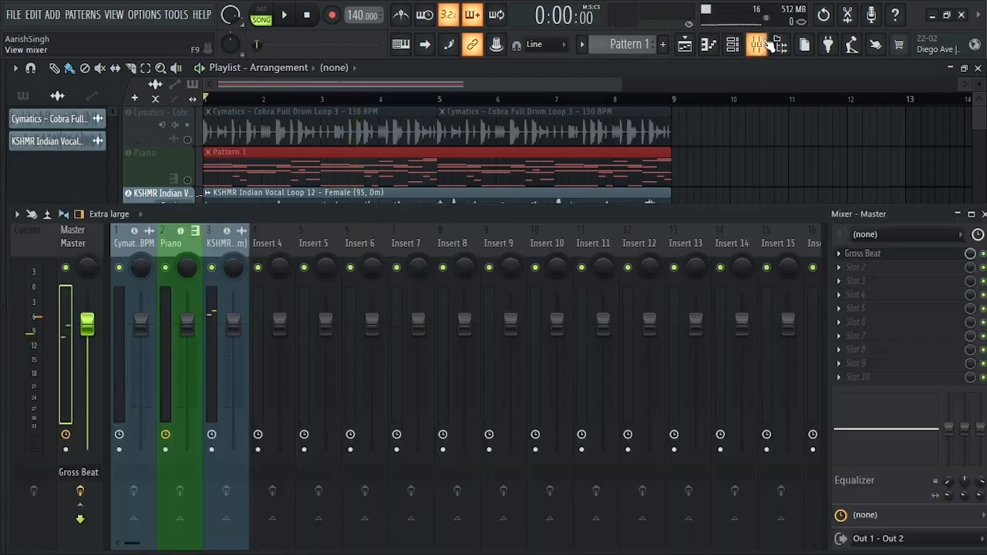
click(617, 87)
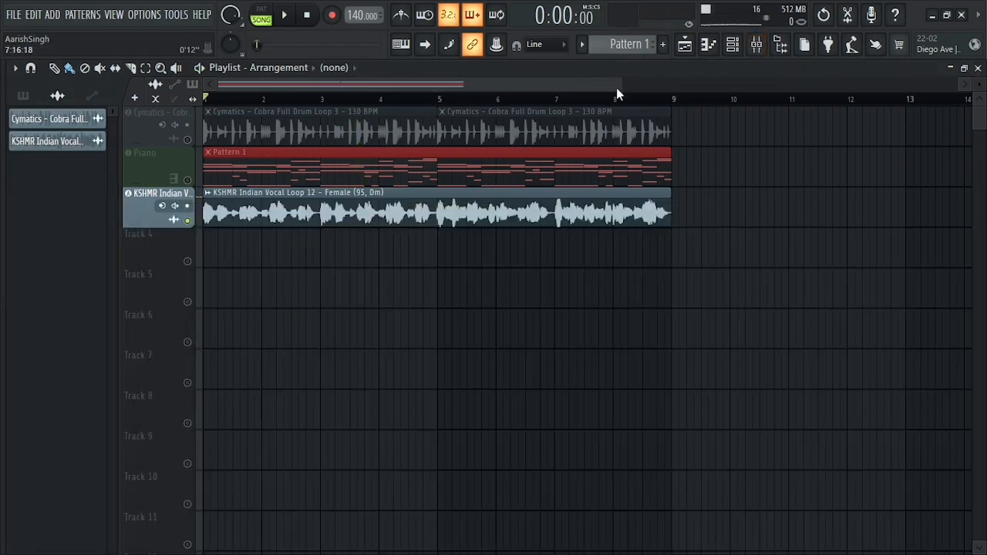
click(758, 46)
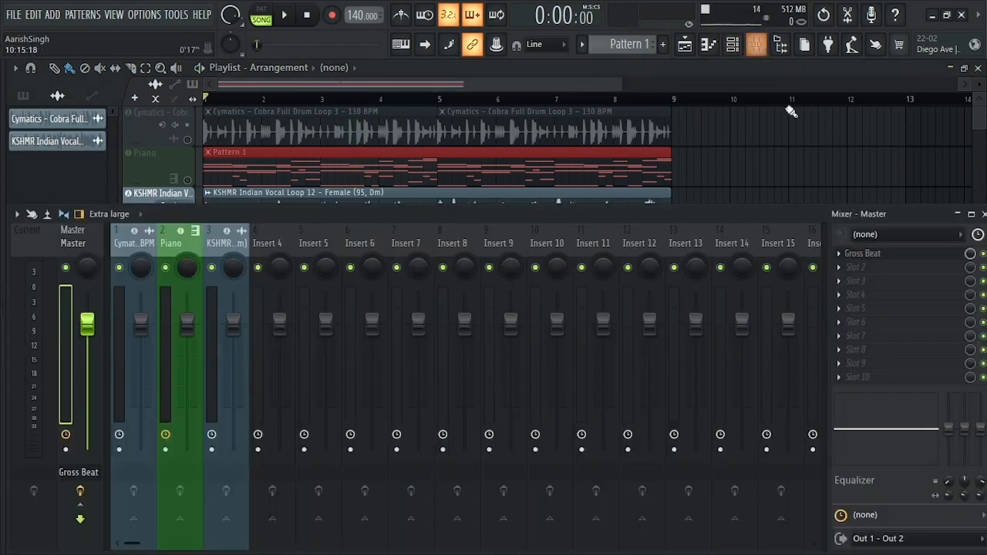
click(914, 256)
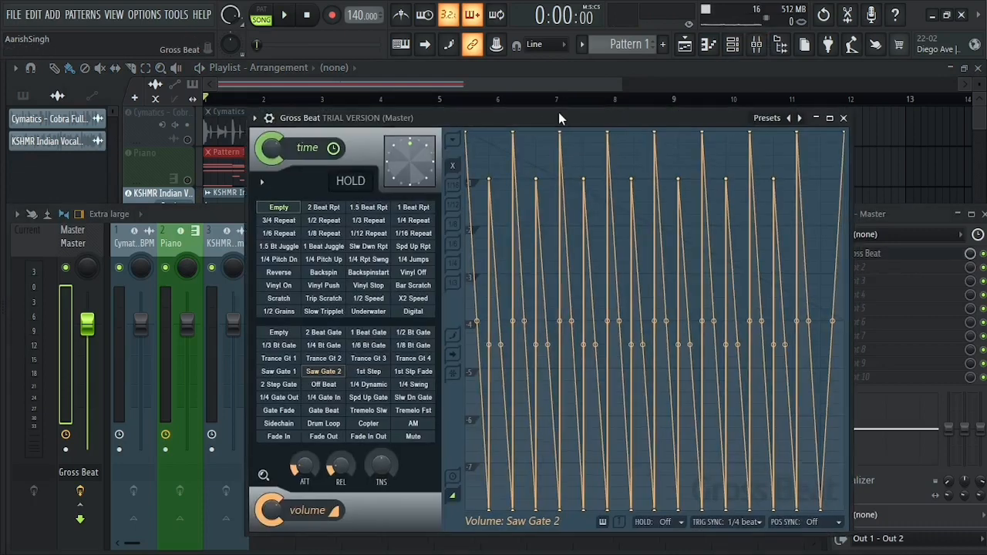
drag(559, 118, 558, 118)
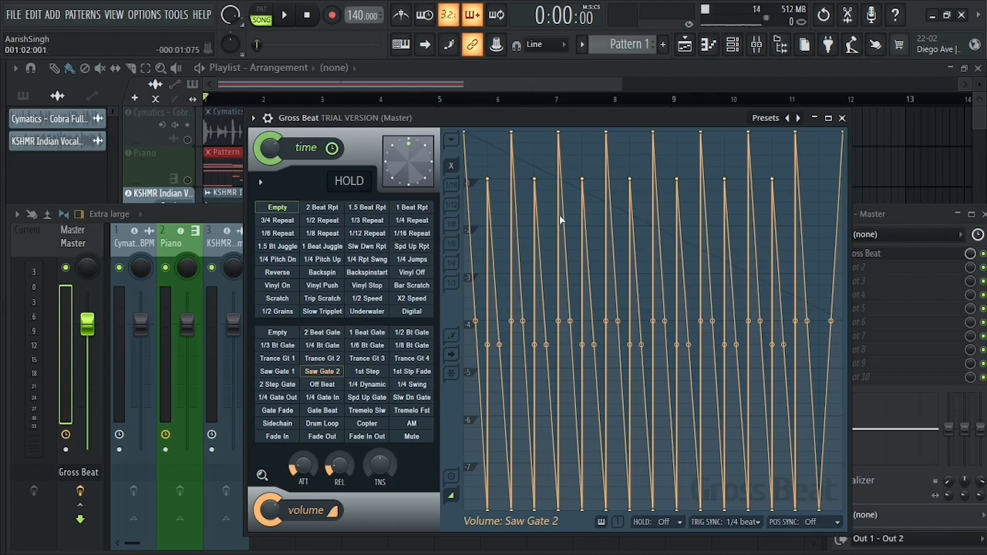
click(842, 118)
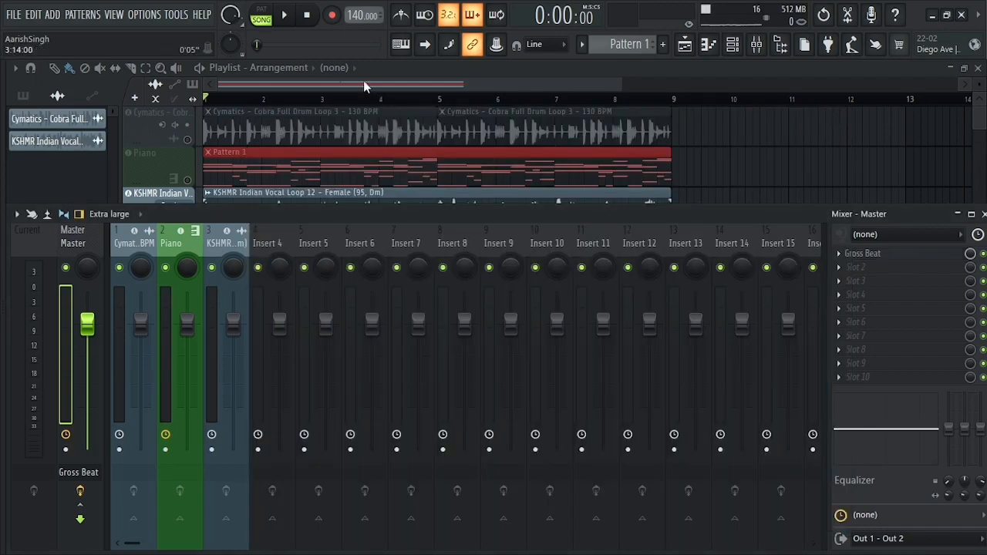
click(900, 258)
click(901, 260)
click(902, 260)
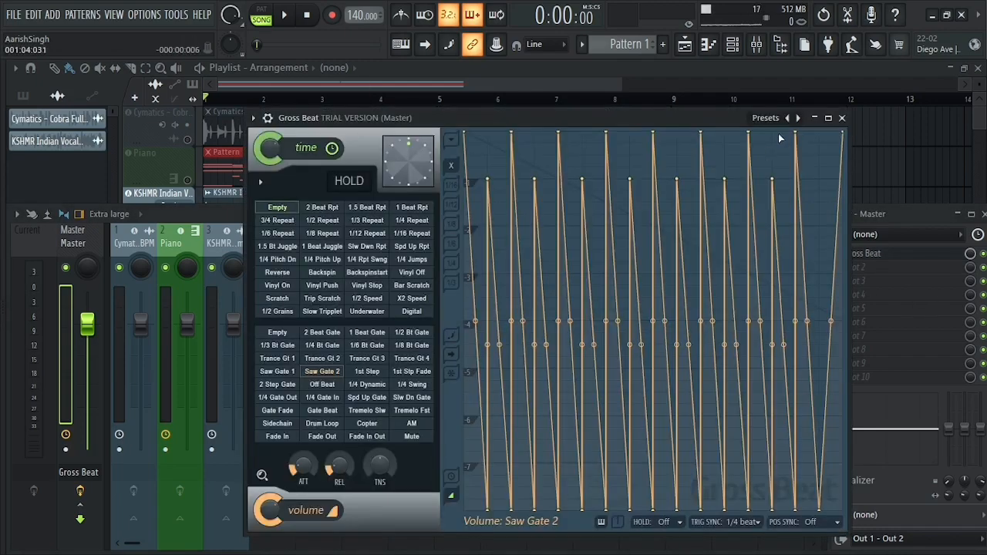
Load Gross Beat's Momentary preset and select the 1/4 Pitch Up time pattern.
click(789, 117)
click(831, 165)
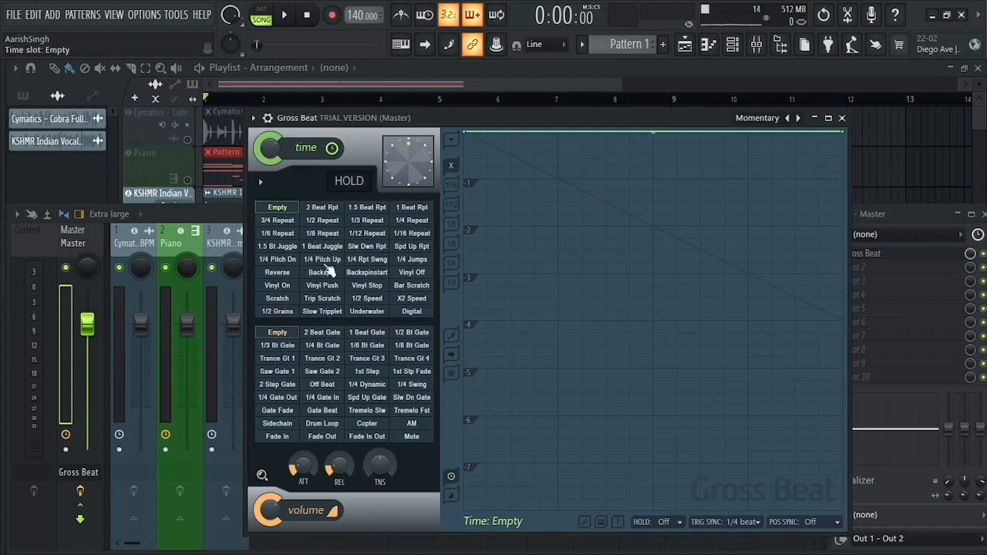
click(279, 259)
click(324, 260)
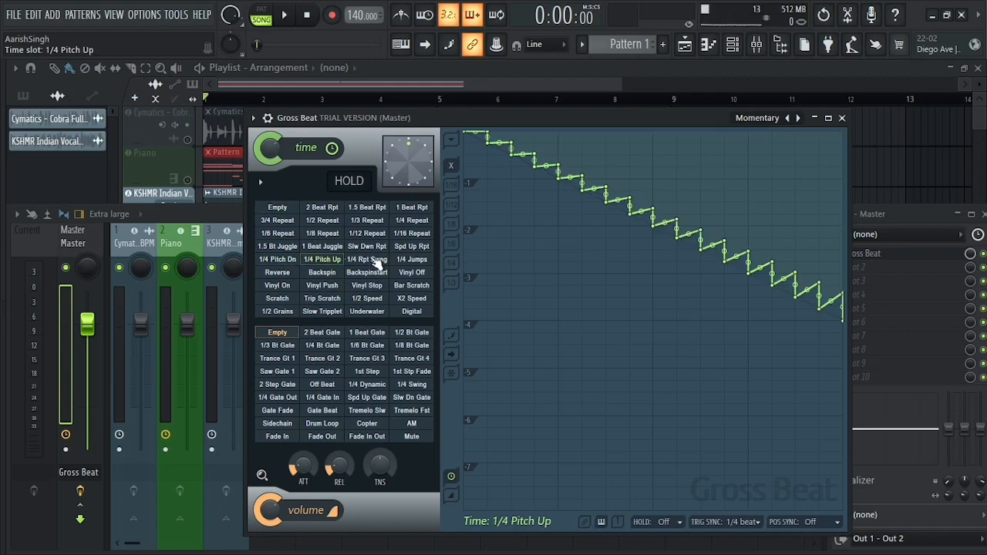
Solo the Piano track in the playlist.
click(195, 181)
click(195, 181)
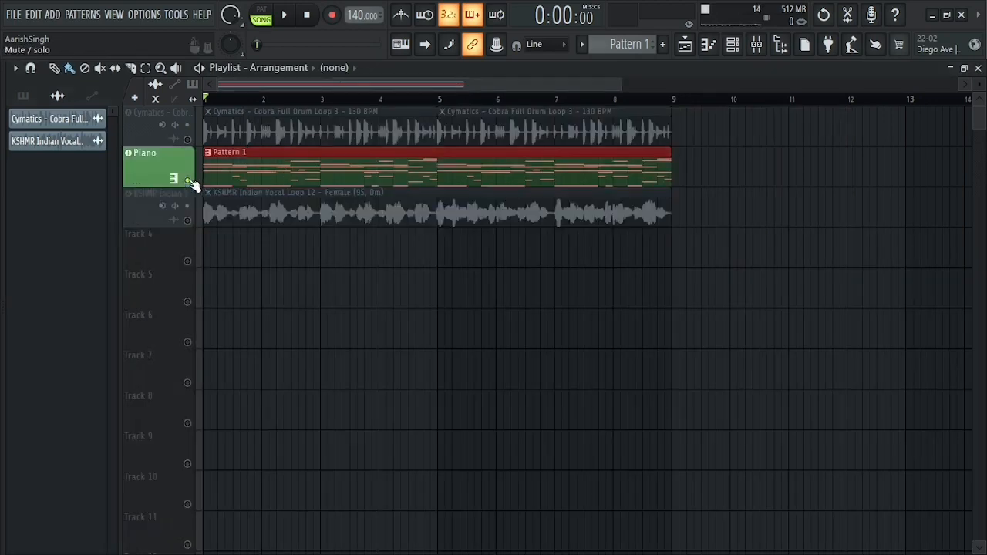